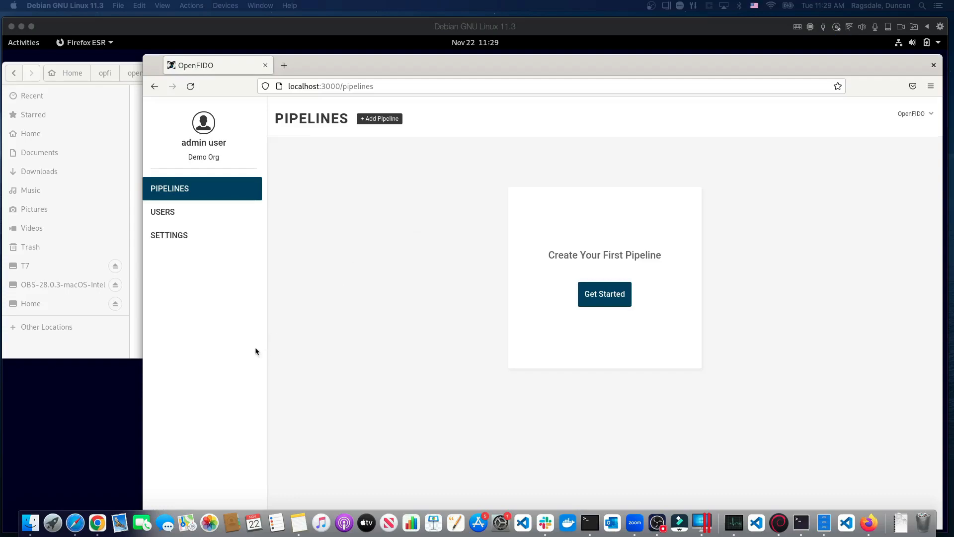
{"action": "left_click", "coordinate": [121, 356]}
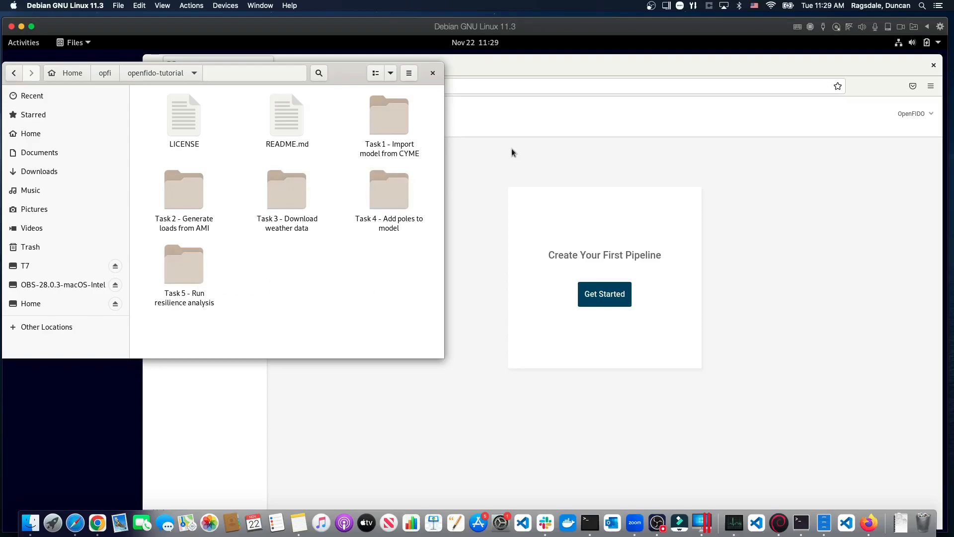
{"action": "left_click", "coordinate": [491, 144]}
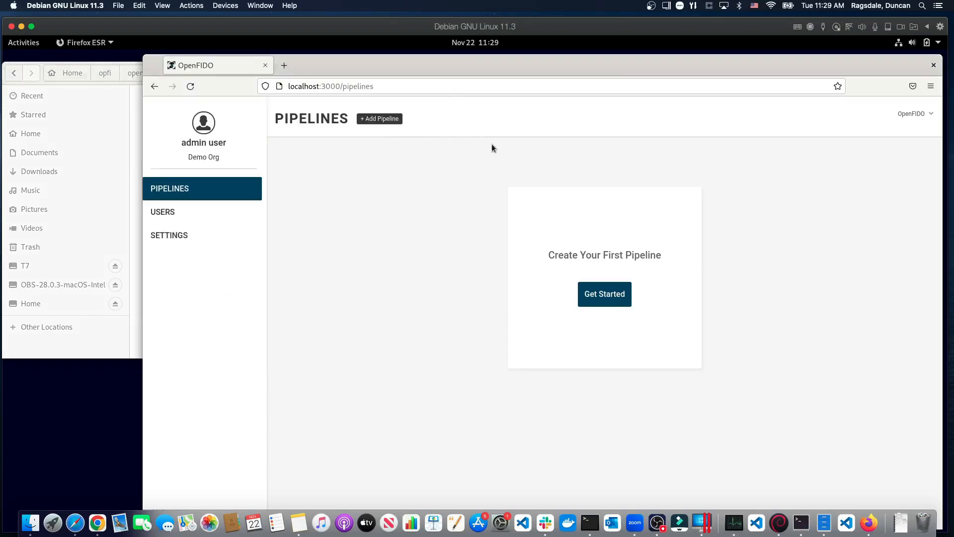
Step: Add the CYME to GridLAB-D converter pipeline by importing the Cyme-extract settings from Github
{"action": "left_click", "coordinate": [394, 119]}
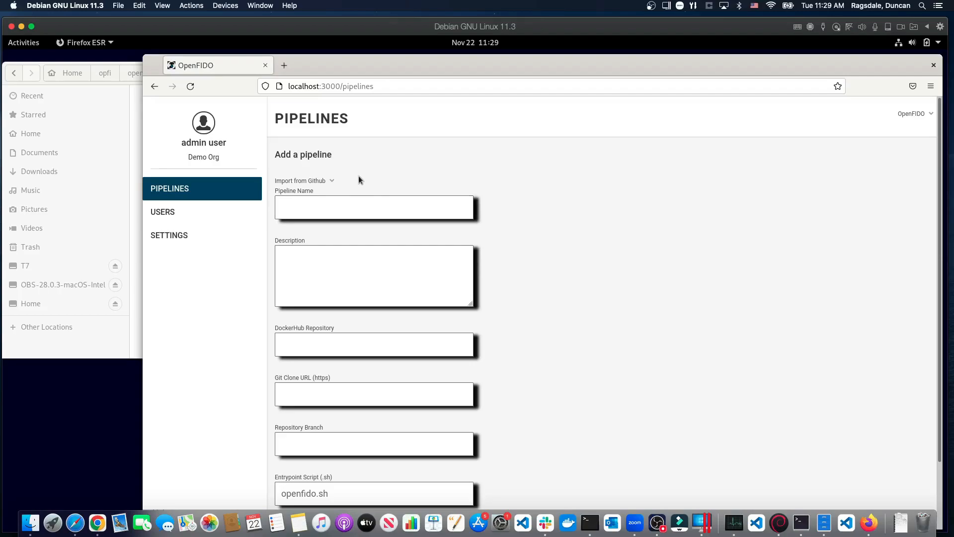
{"action": "left_click", "coordinate": [332, 181]}
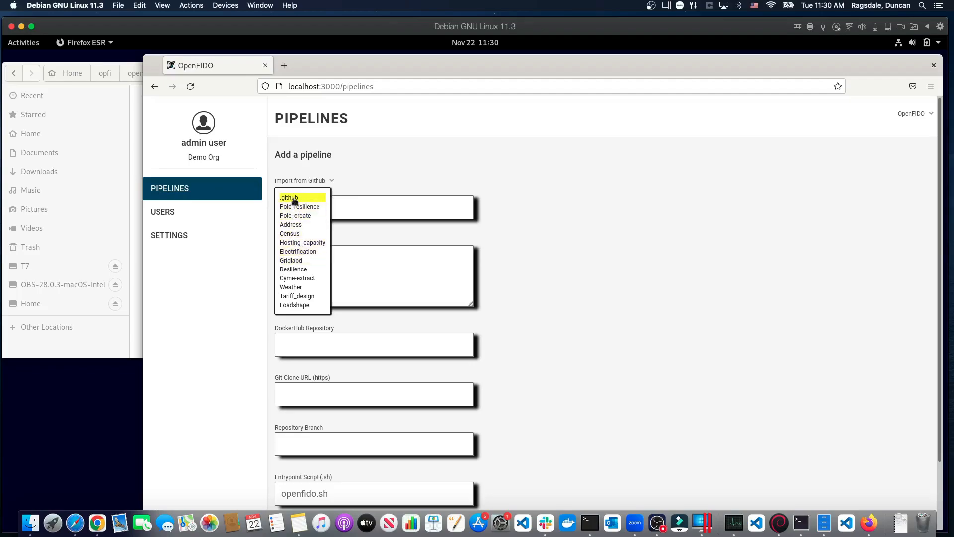
{"action": "left_click", "coordinate": [310, 282]}
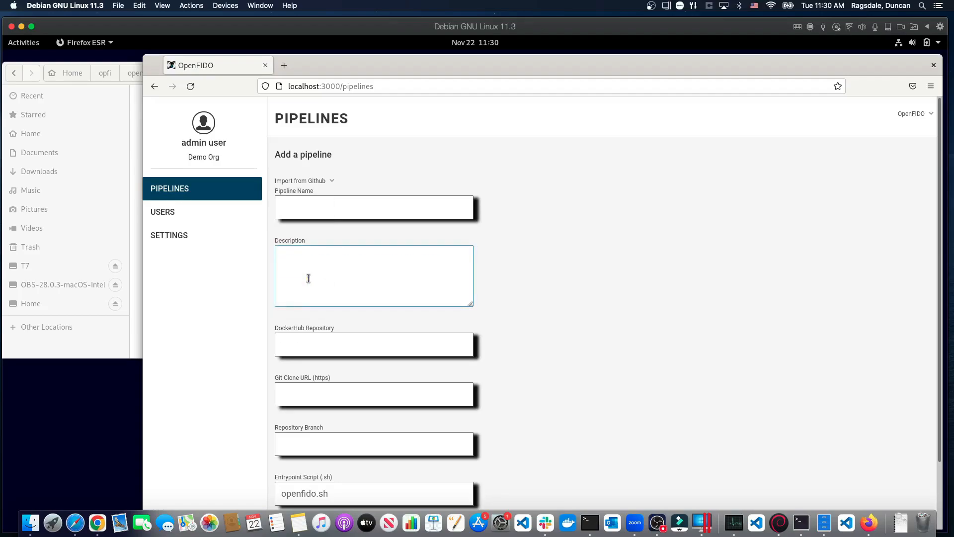
{"action": "left_click", "coordinate": [496, 257]}
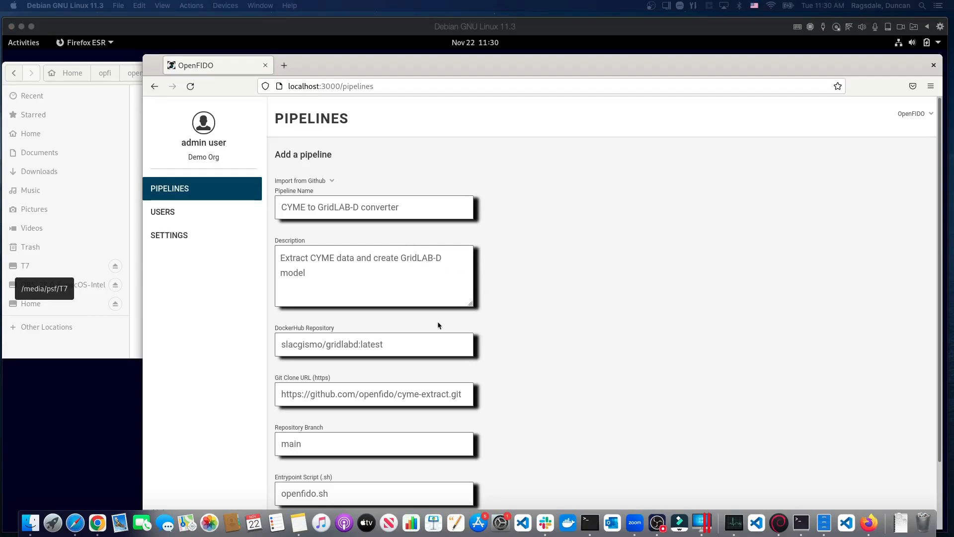
{"action": "triple_click", "coordinate": [417, 389]}
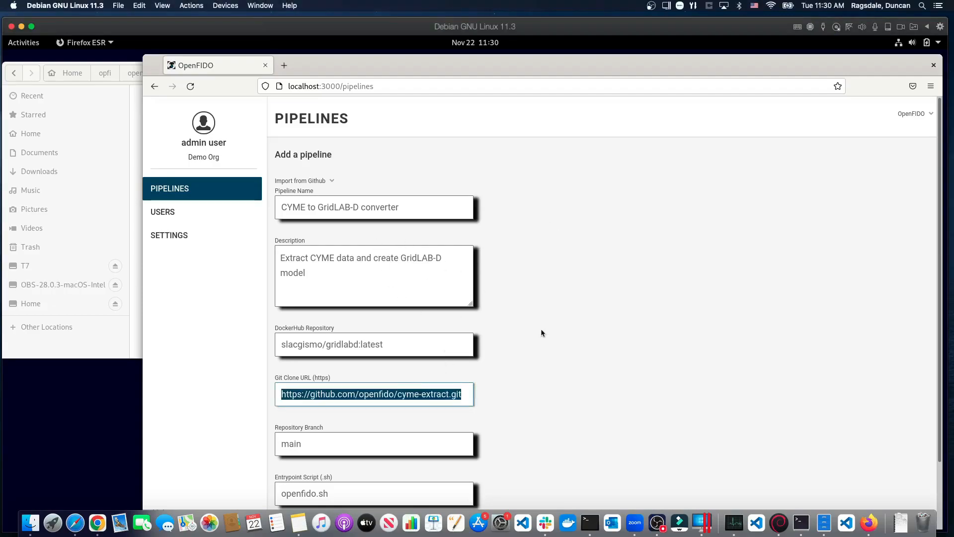
{"action": "left_click", "coordinate": [576, 380]}
{"action": "scroll", "coordinate": [544, 383], "scroll_direction": "down", "scroll_amount": 2}
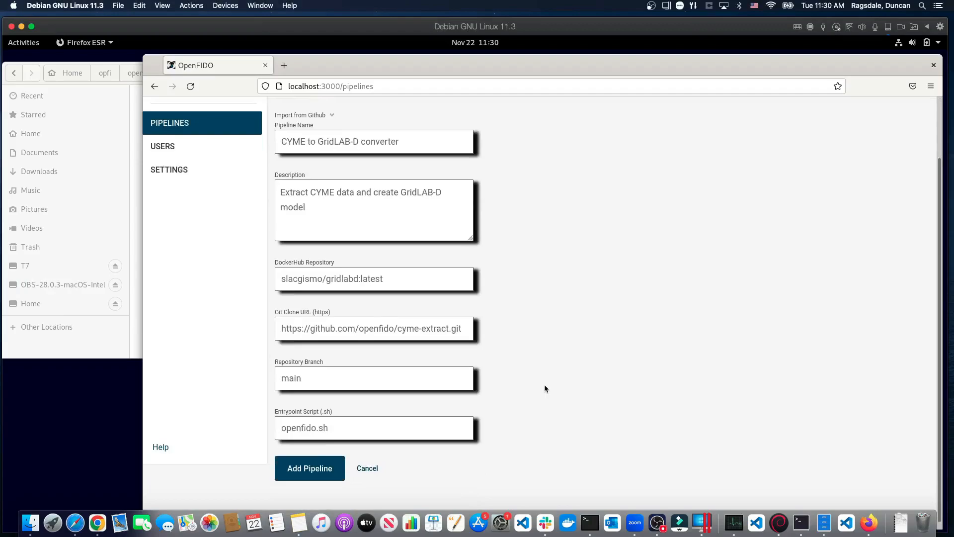
{"action": "left_click", "coordinate": [308, 477]}
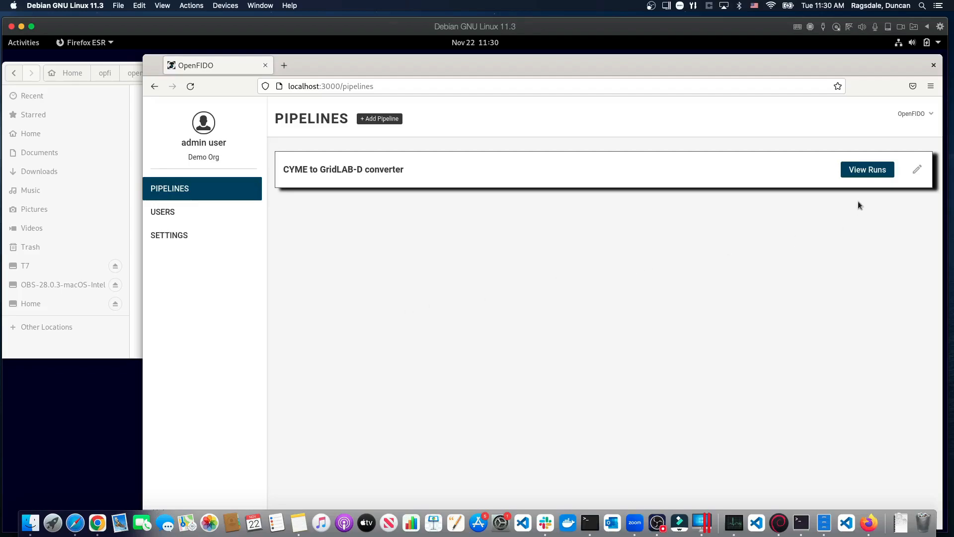
Step: Start a new run for the CYME to GridLAB-D converter pipeline and open its manual config form
{"action": "left_click", "coordinate": [866, 173]}
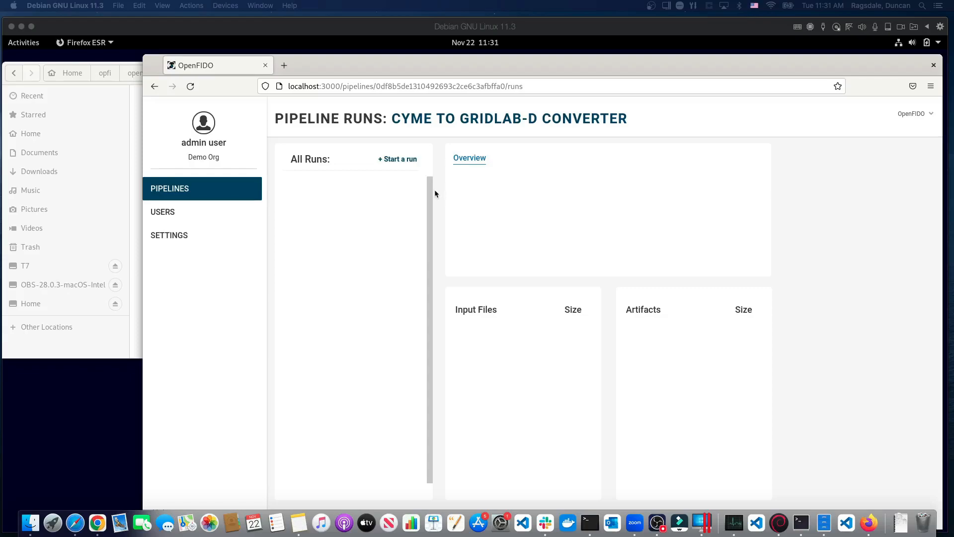
{"action": "left_click", "coordinate": [399, 159]}
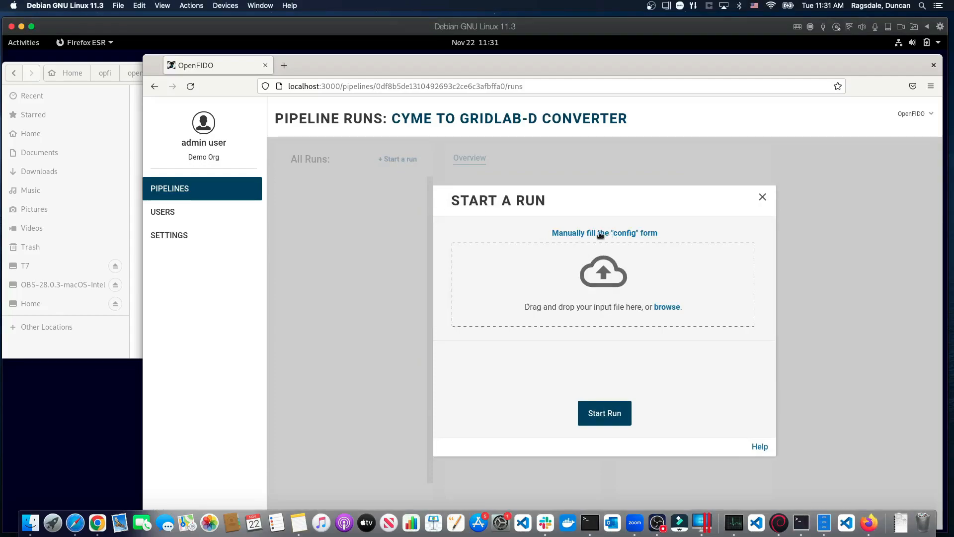
{"action": "left_click", "coordinate": [608, 233]}
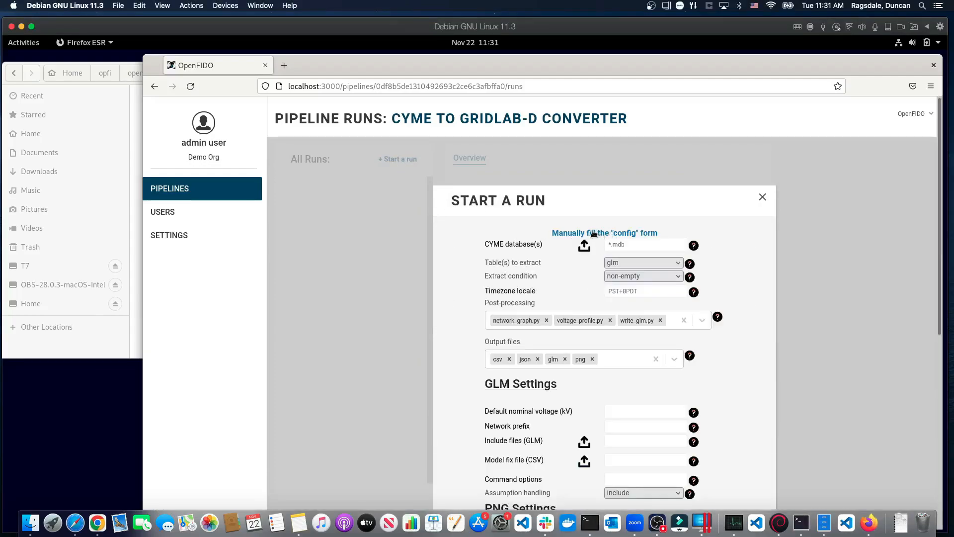
{"action": "left_click", "coordinate": [594, 233]}
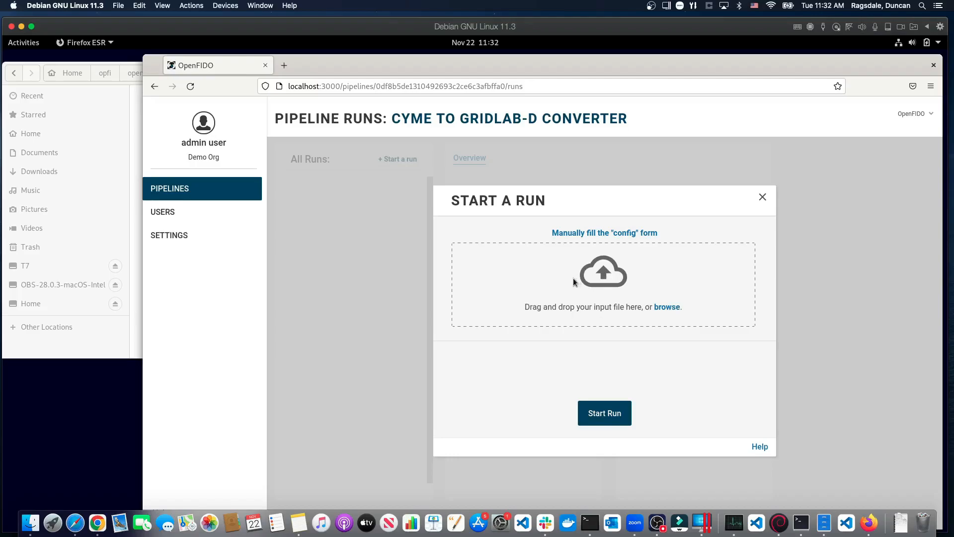
{"action": "left_click", "coordinate": [593, 238]}
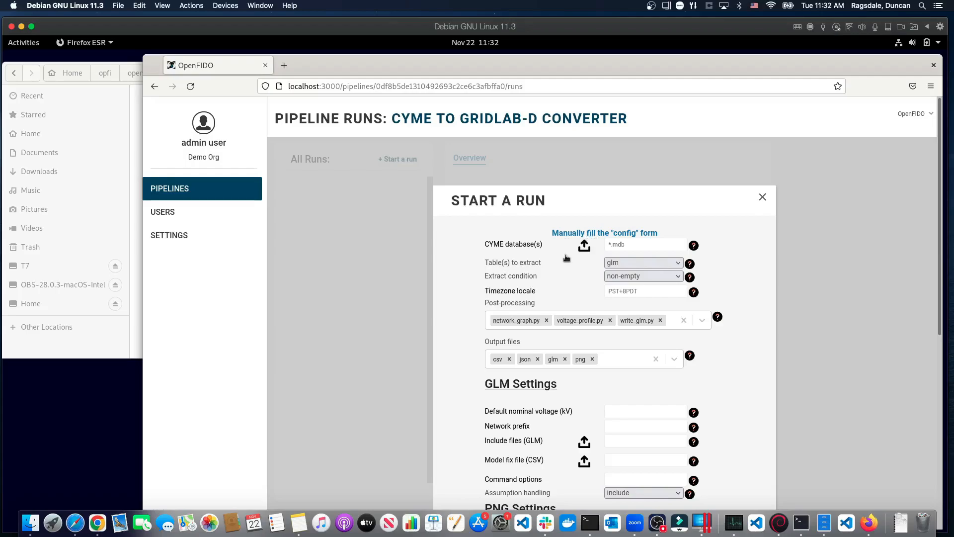
Step: Set the CYME database name to IEEE123.mdb in the config form
{"action": "left_click", "coordinate": [609, 246]}
{"action": "key", "text": "BackSpace"}
{"action": "type", "text": "IEEE123"}
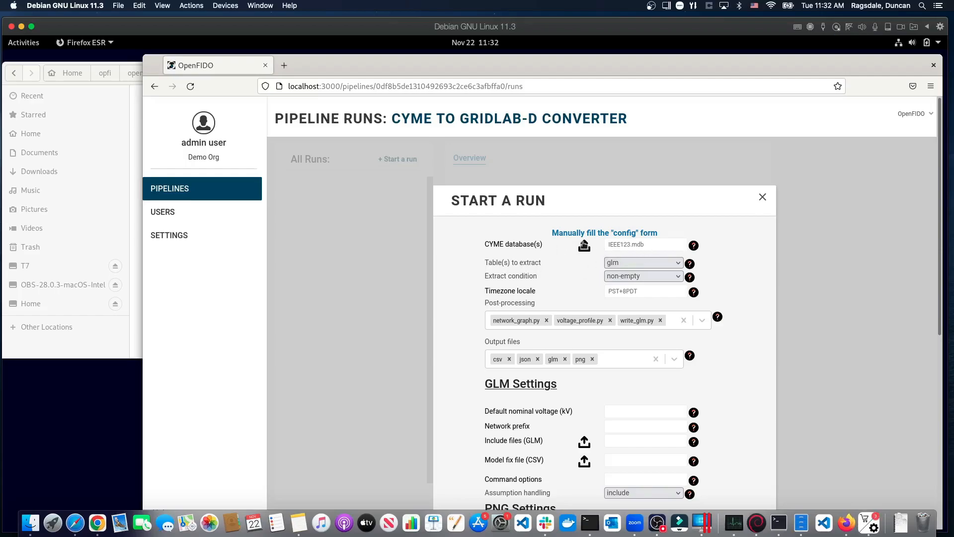
{"action": "left_click", "coordinate": [584, 247]}
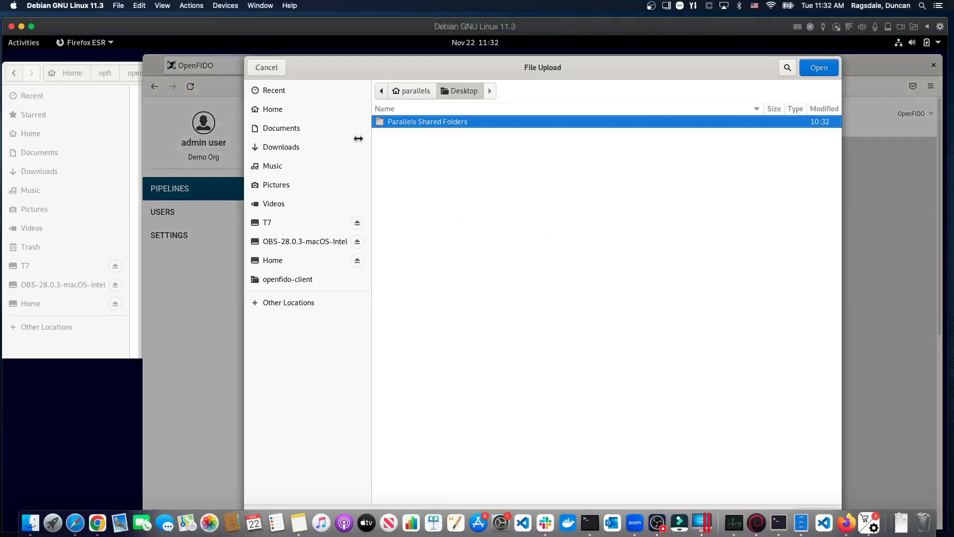
{"action": "left_click", "coordinate": [288, 110]}
{"action": "left_click", "coordinate": [395, 172]}
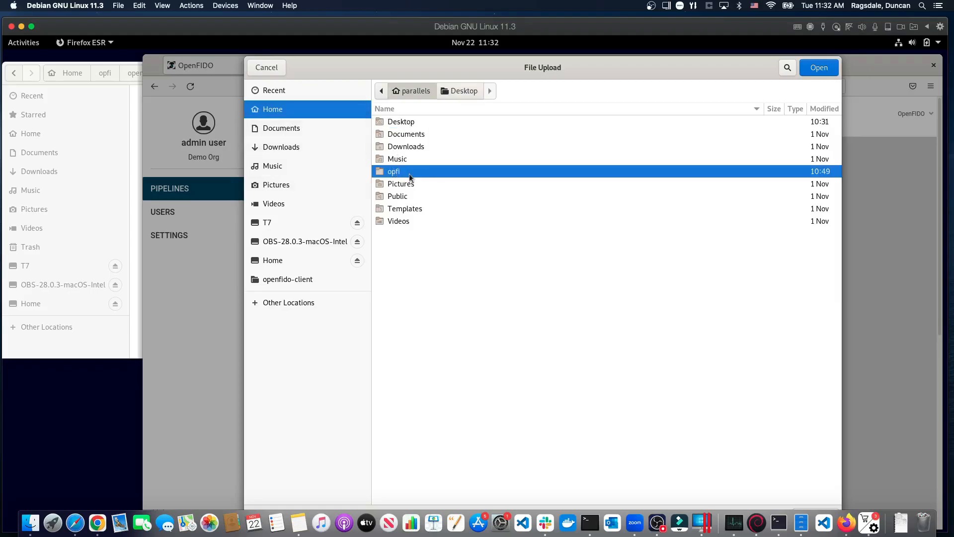
{"action": "double_click", "coordinate": [410, 174]}
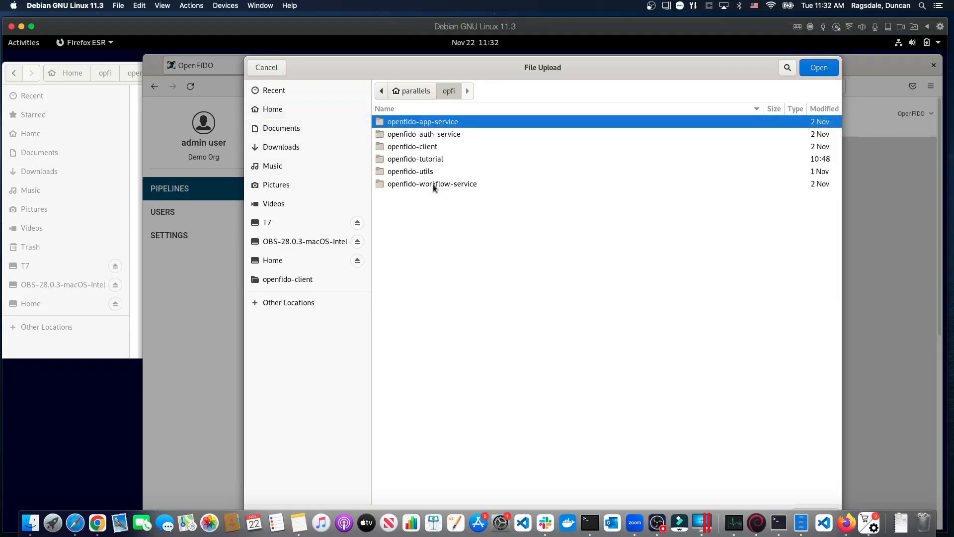
{"action": "double_click", "coordinate": [428, 159]}
{"action": "double_click", "coordinate": [426, 147]}
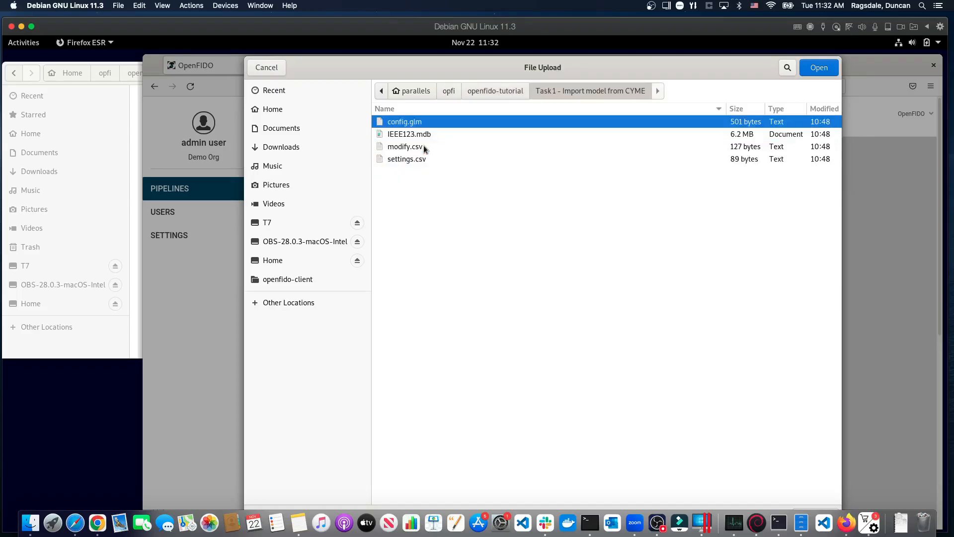
{"action": "left_click", "coordinate": [438, 135]}
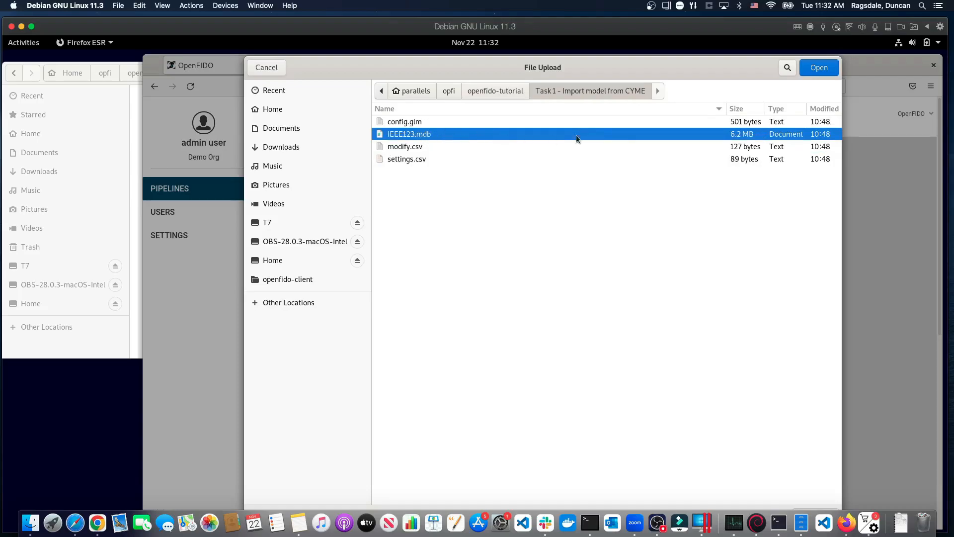
{"action": "left_click", "coordinate": [270, 68]}
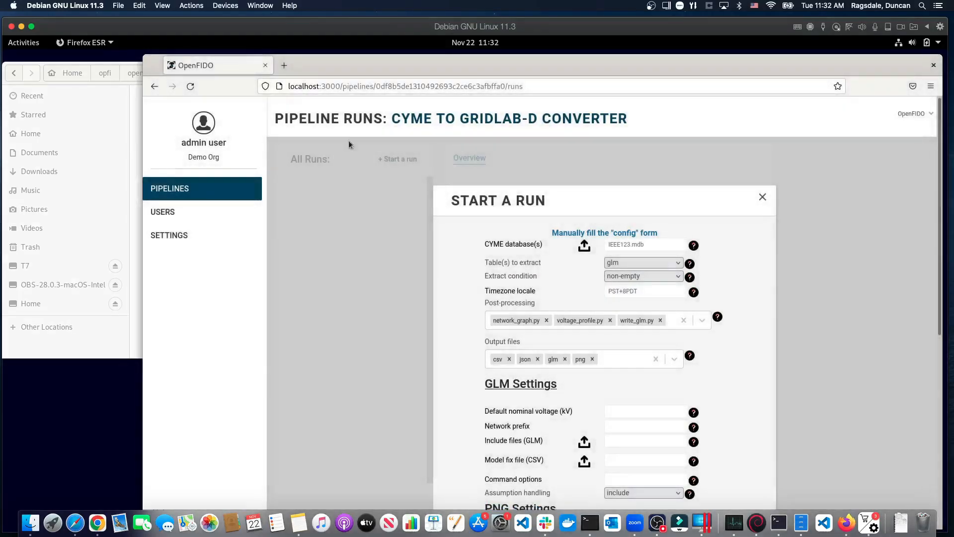
Step: Clear the CYME database entry and supply IEEE123.mdb from the "Task 1 - Import model from CYME" folder in the file manager
{"action": "left_click_drag", "start_coordinate": [653, 244], "coordinate": [602, 246]}
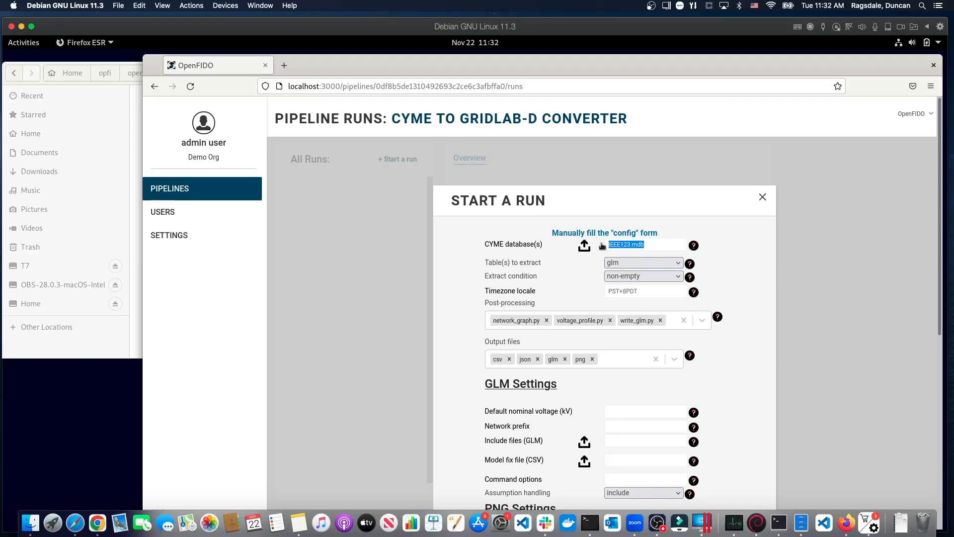
{"action": "left_click", "coordinate": [603, 246]}
{"action": "left_click", "coordinate": [585, 245]}
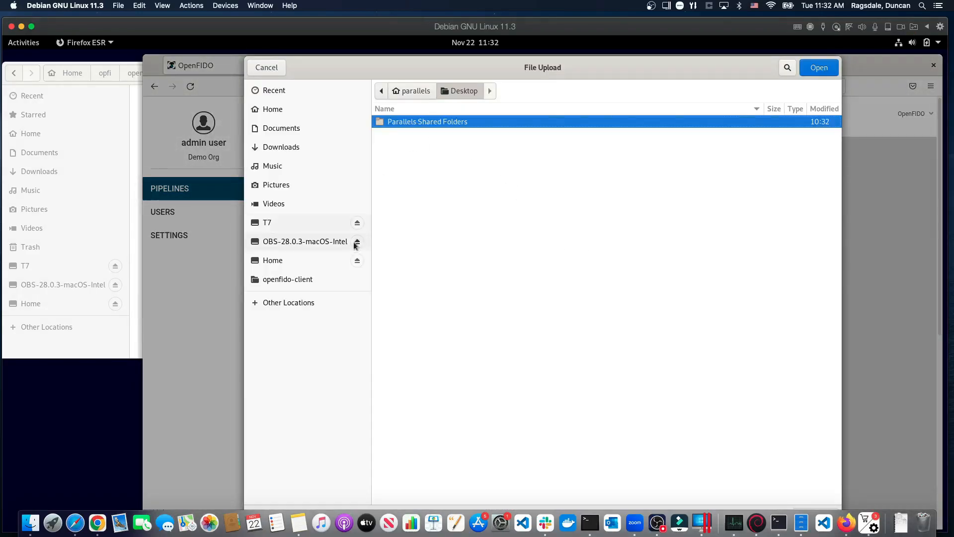
{"action": "left_click", "coordinate": [284, 66]}
{"action": "left_click", "coordinate": [90, 355]}
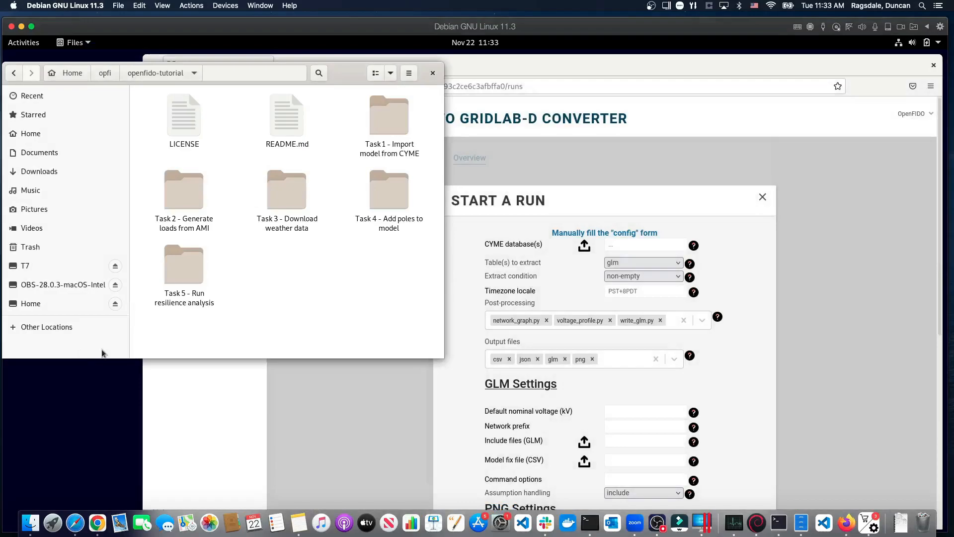
{"action": "double_click", "coordinate": [390, 117]}
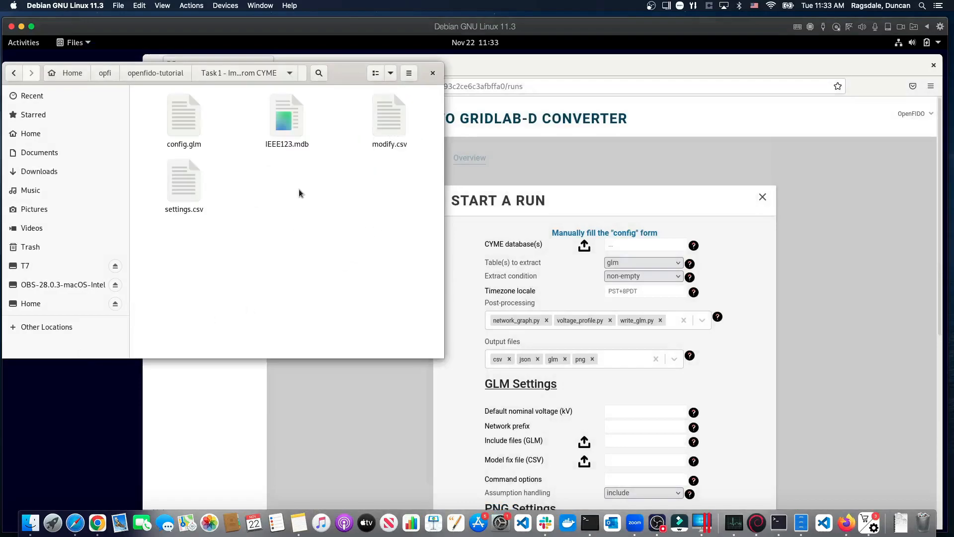
{"action": "left_click_drag", "start_coordinate": [292, 123], "coordinate": [636, 242]}
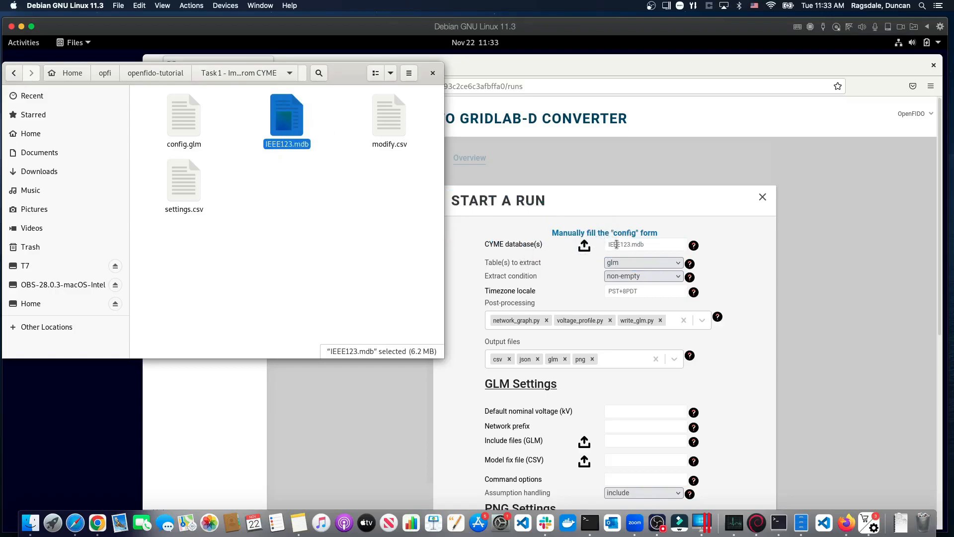
Step: Check the run's list of attached input files and return to the config form
{"action": "left_click", "coordinate": [501, 232]}
{"action": "left_click", "coordinate": [557, 234]}
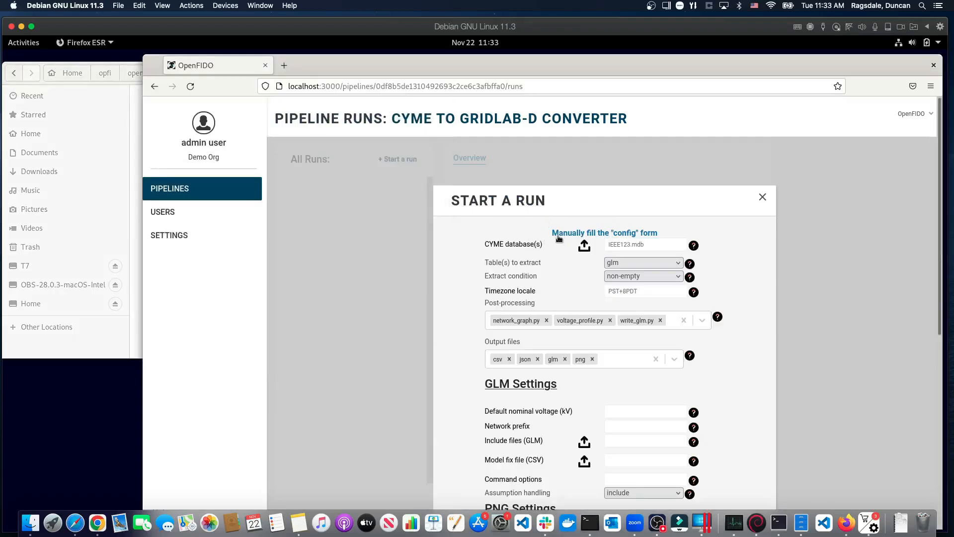
{"action": "left_click", "coordinate": [559, 237]}
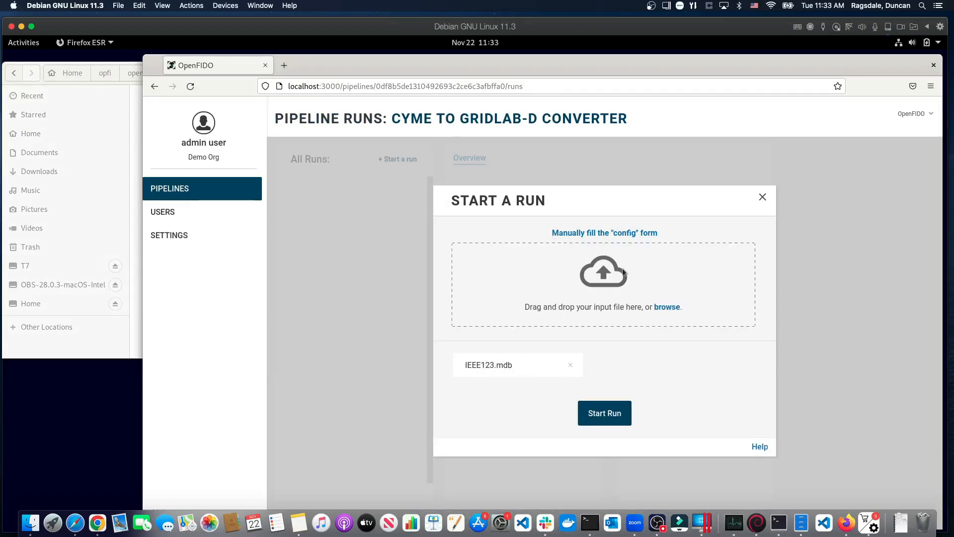
{"action": "left_click", "coordinate": [557, 233]}
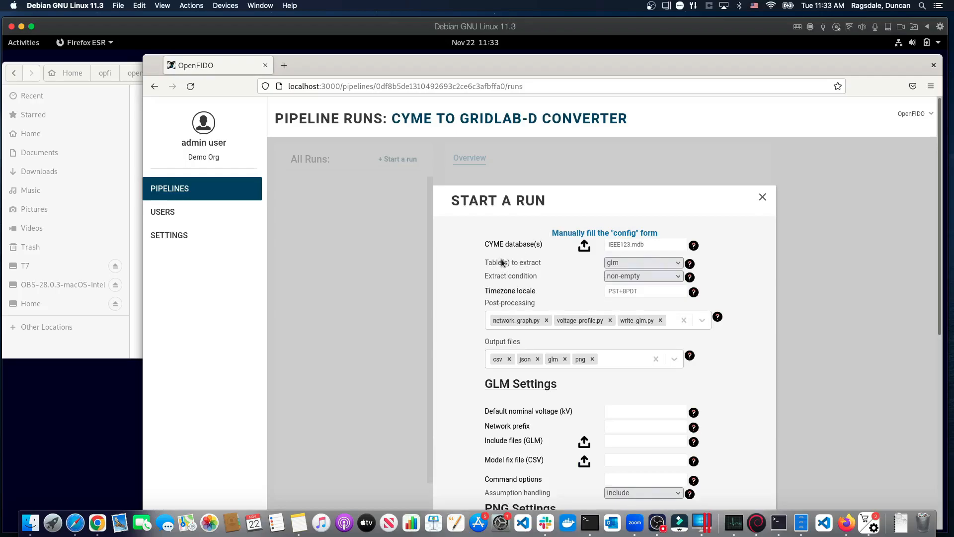
Step: Set the default nominal voltage in the GLM settings to 2400 V
{"action": "left_click", "coordinate": [631, 409]}
{"action": "scroll", "coordinate": [607, 411], "scroll_direction": "down", "scroll_amount": 5}
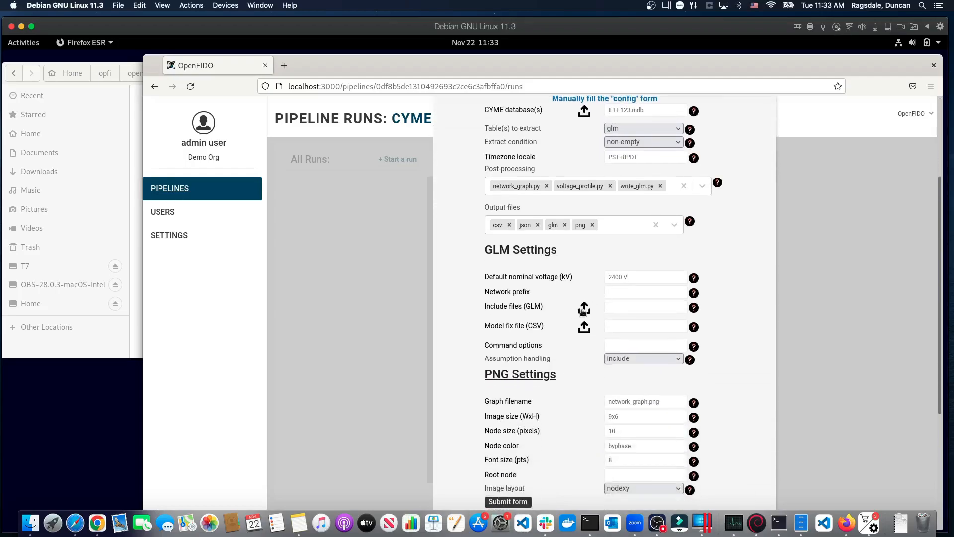
Step: Upload config.glm from the "Task 1 - Import model from CYME" folder of openfido-tutorial as the GLM include file
{"action": "left_click", "coordinate": [584, 310]}
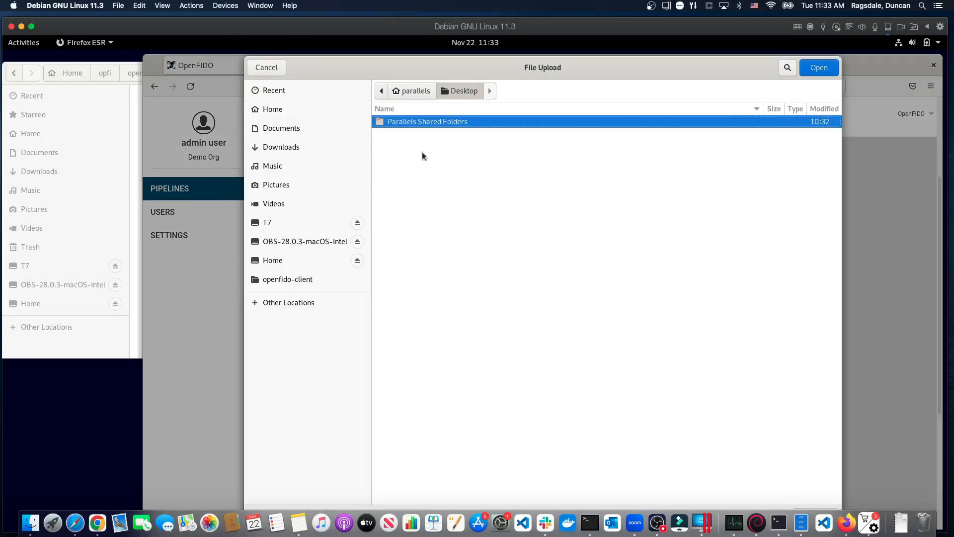
{"action": "left_click", "coordinate": [274, 113]}
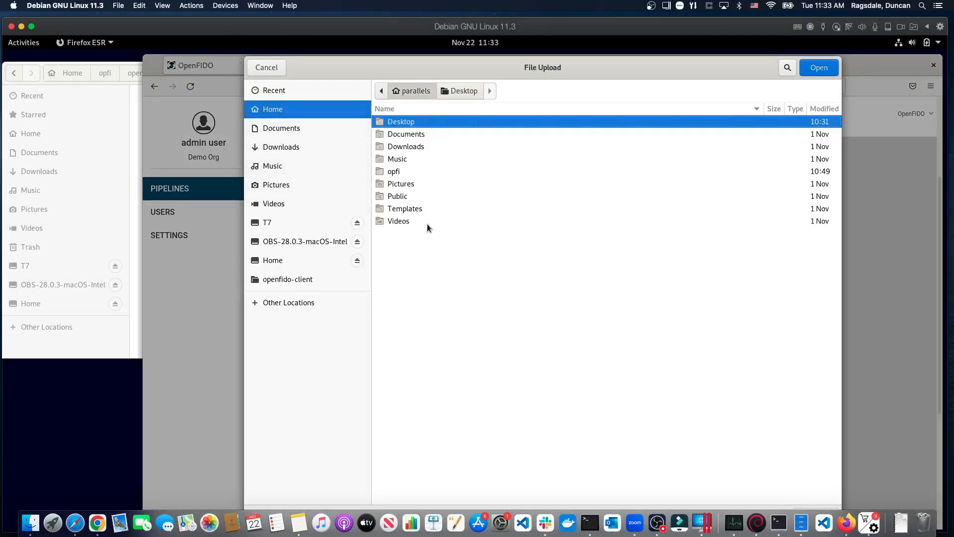
{"action": "left_click", "coordinate": [404, 170]}
{"action": "double_click", "coordinate": [404, 170]}
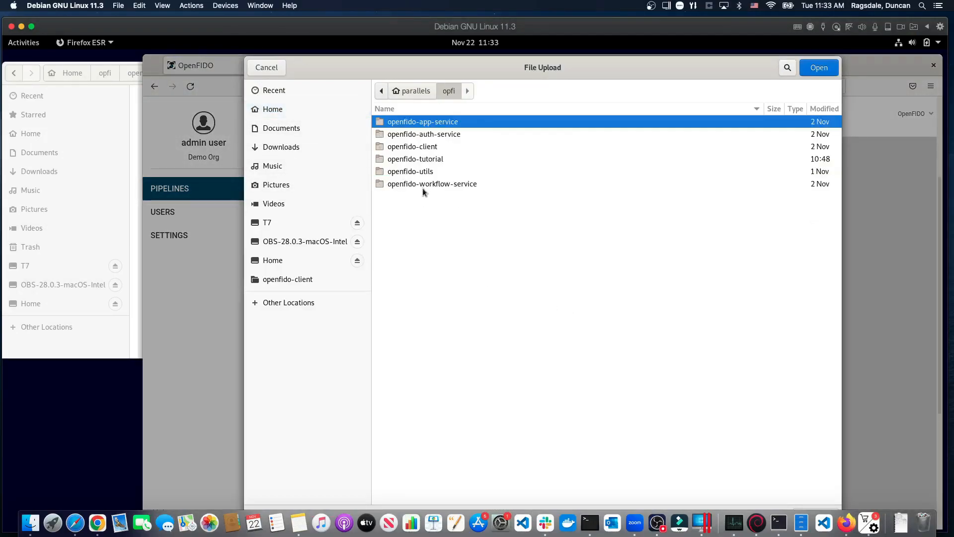
{"action": "double_click", "coordinate": [437, 159]}
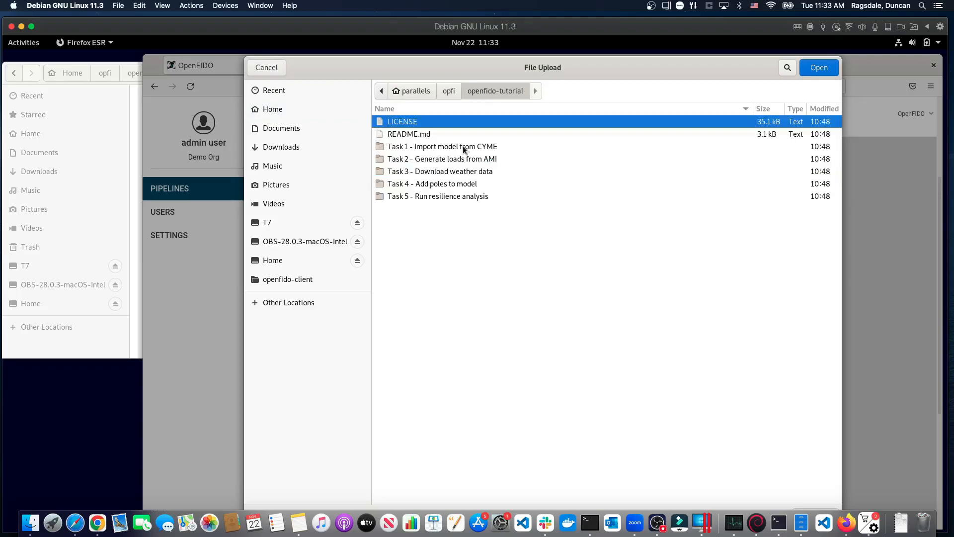
{"action": "double_click", "coordinate": [463, 147]}
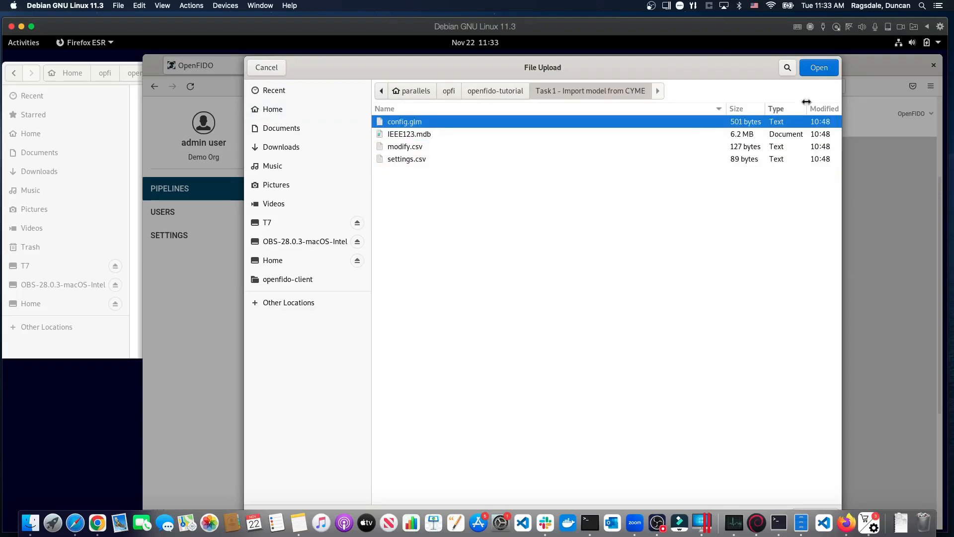
{"action": "left_click", "coordinate": [819, 68]}
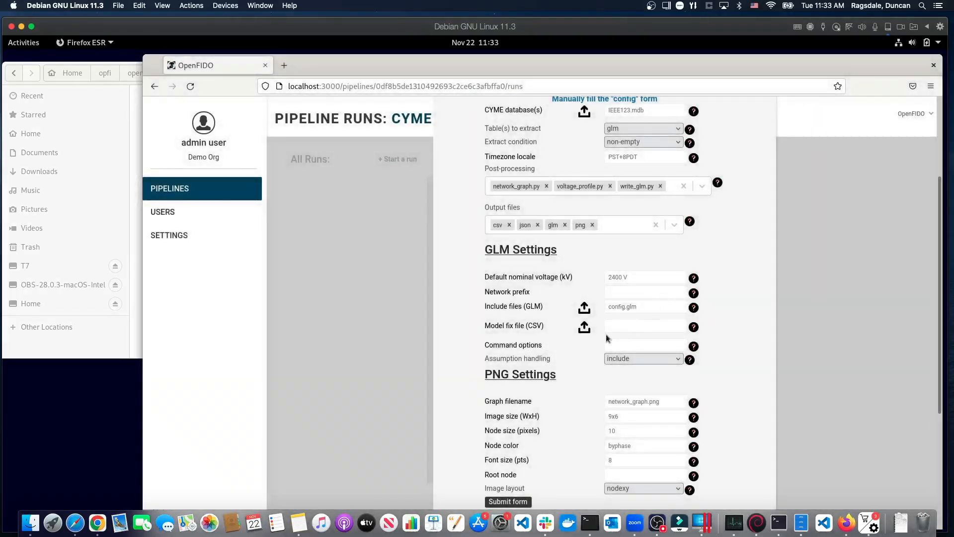
Step: Supply modify.csv from the Task 1 folder as the model fix file and check the attached input files
{"action": "scroll", "coordinate": [477, 294], "scroll_direction": "down", "scroll_amount": 2}
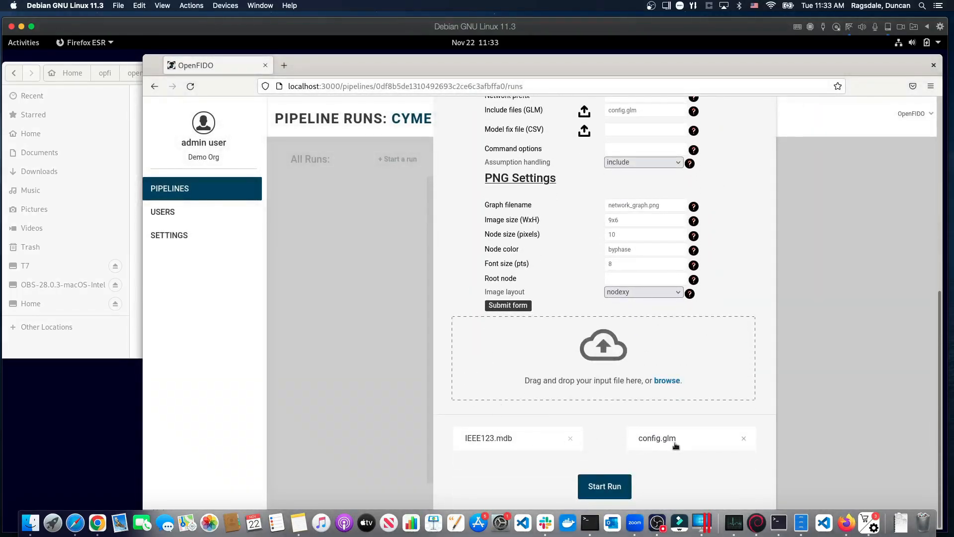
{"action": "scroll", "coordinate": [522, 258], "scroll_direction": "up", "scroll_amount": 3}
{"action": "scroll", "coordinate": [496, 261], "scroll_direction": "down", "scroll_amount": 2}
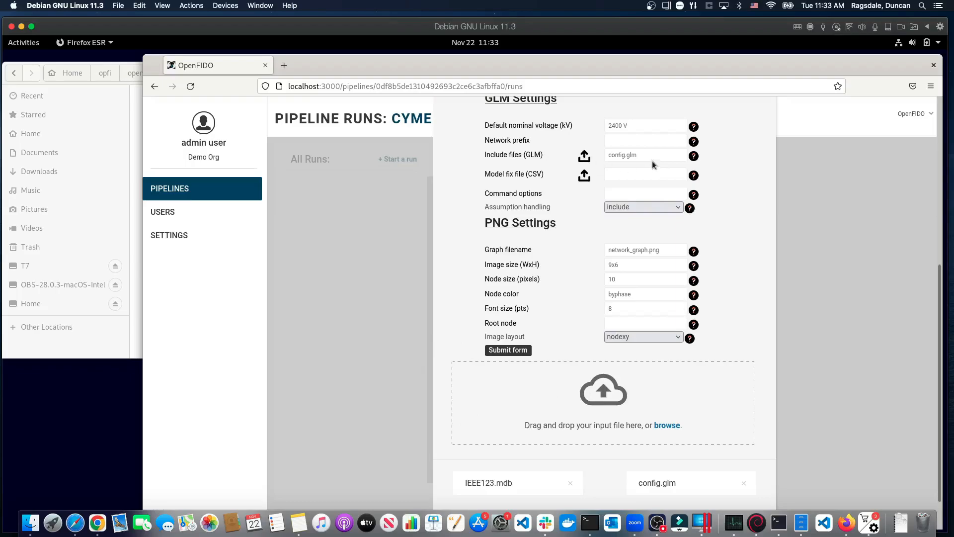
{"action": "scroll", "coordinate": [646, 188], "scroll_direction": "up", "scroll_amount": 1}
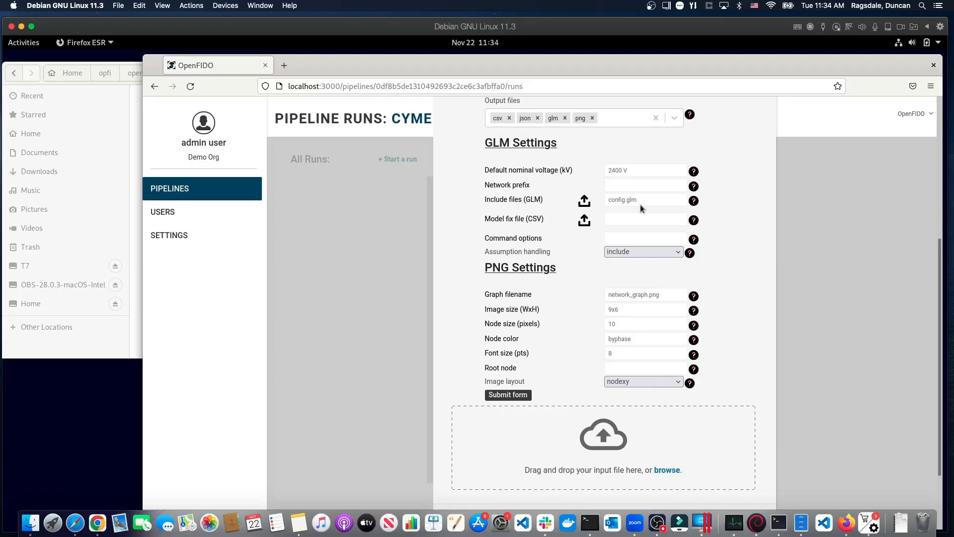
{"action": "left_click", "coordinate": [102, 346]}
{"action": "left_click_drag", "start_coordinate": [389, 121], "coordinate": [675, 224]}
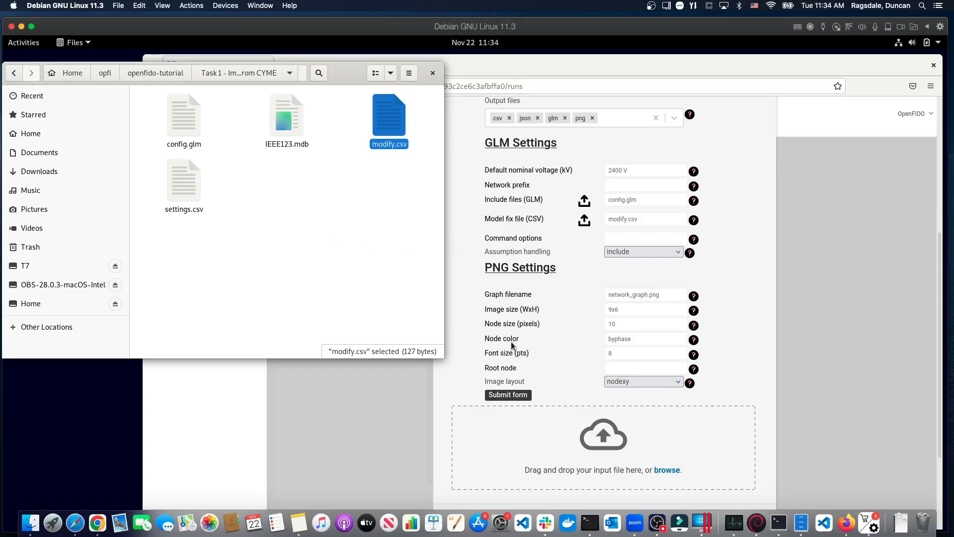
{"action": "scroll", "coordinate": [512, 348], "scroll_direction": "down", "scroll_amount": 3}
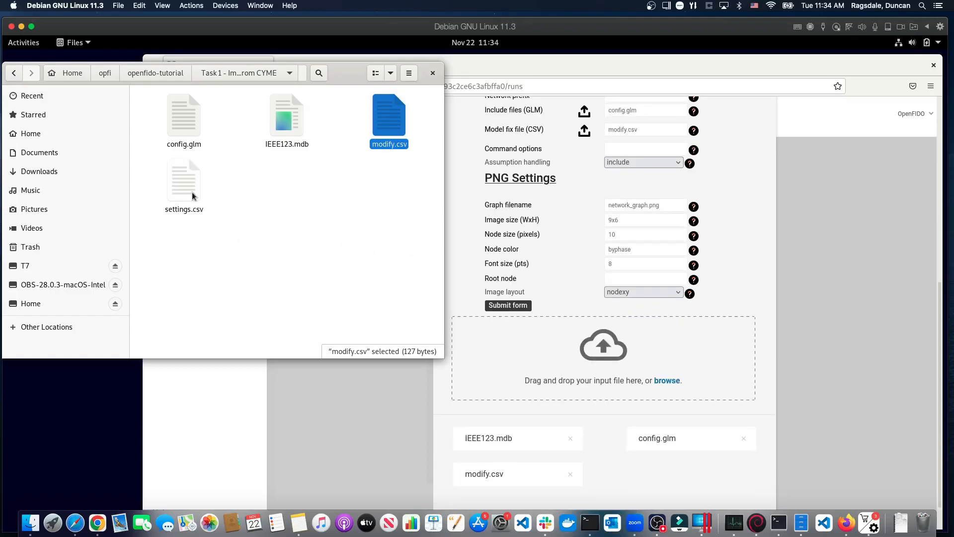
{"action": "left_click_drag", "start_coordinate": [193, 192], "coordinate": [588, 368]}
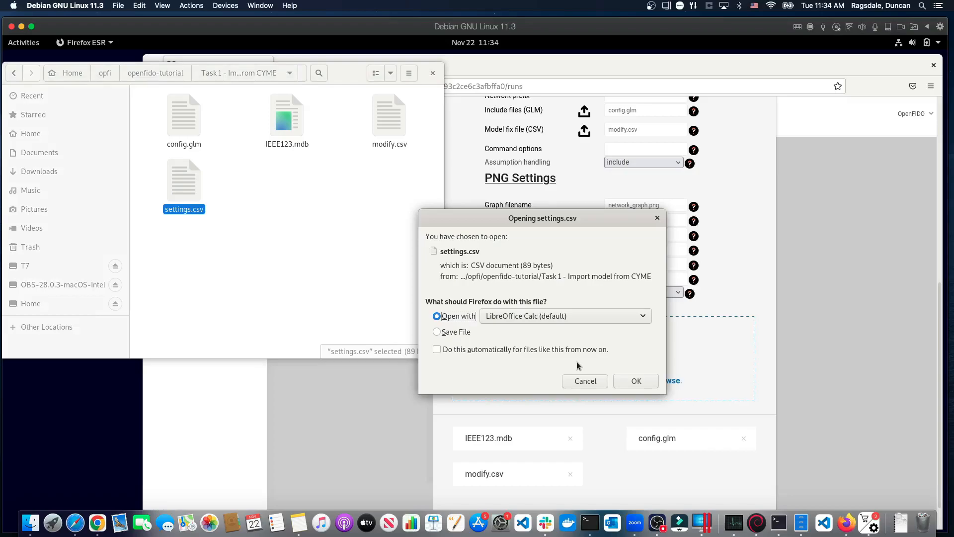
{"action": "left_click", "coordinate": [585, 380]}
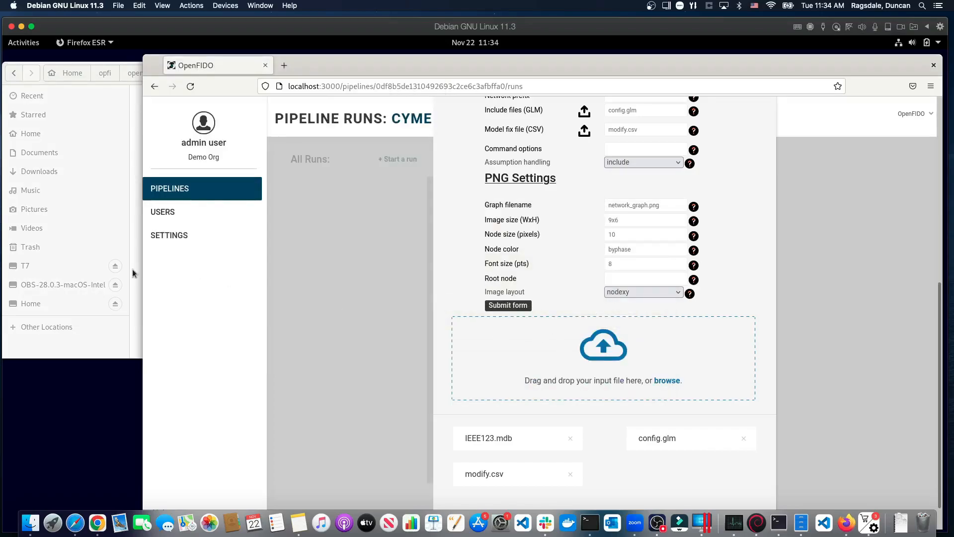
{"action": "left_click", "coordinate": [125, 336]}
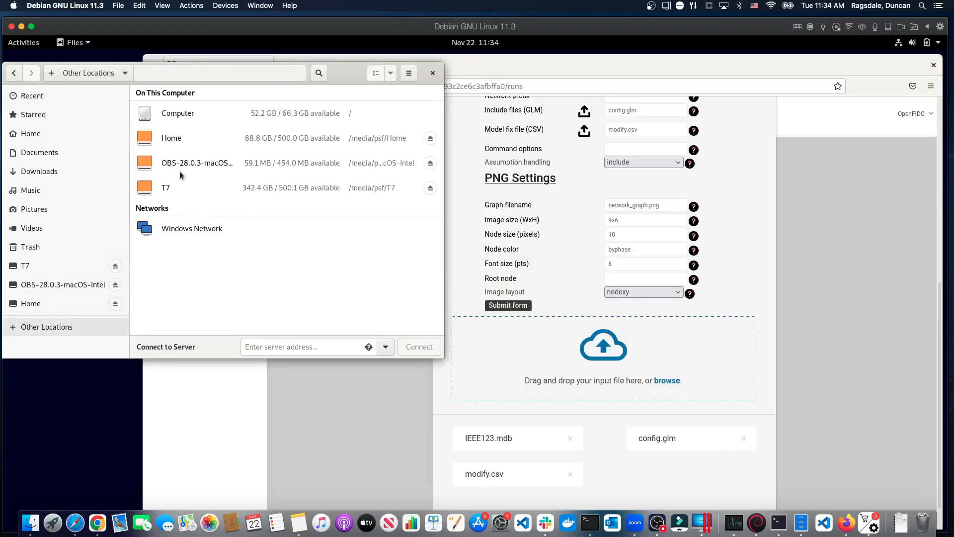
{"action": "left_click", "coordinate": [13, 72]}
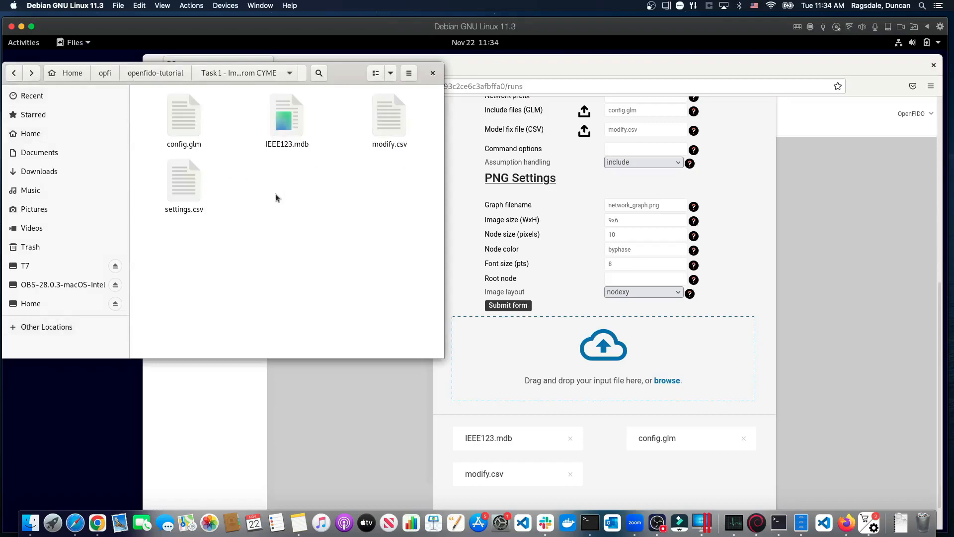
{"action": "left_click_drag", "start_coordinate": [182, 179], "coordinate": [606, 359]}
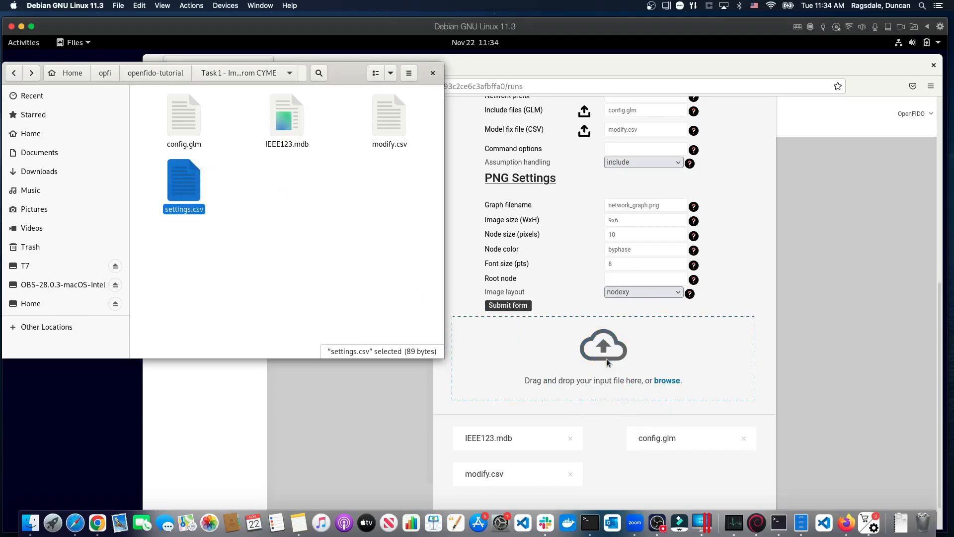
{"action": "left_click", "coordinate": [586, 380]}
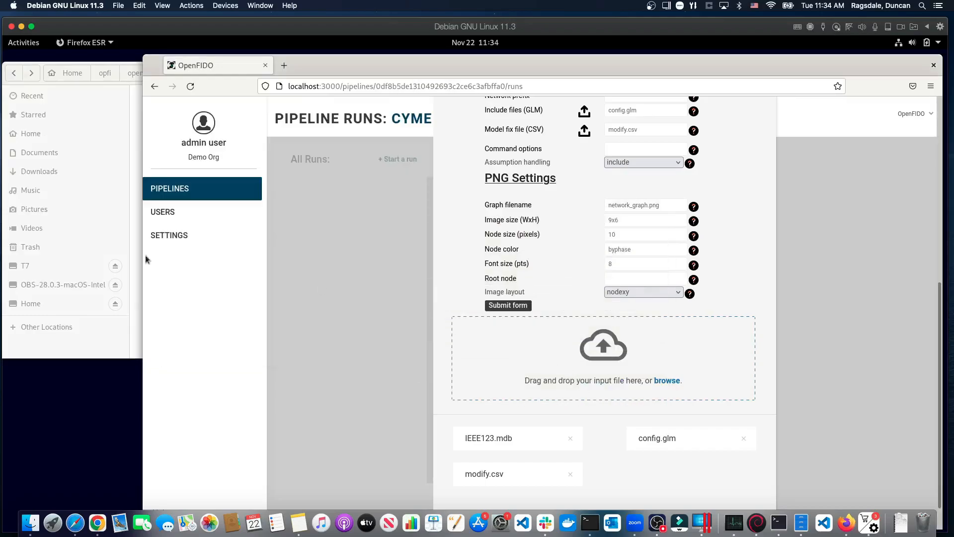
Step: Attach settings.csv from the Task 1 folder to the run's input file upload area
{"action": "left_click", "coordinate": [99, 348]}
{"action": "left_click_drag", "start_coordinate": [194, 194], "coordinate": [688, 372]}
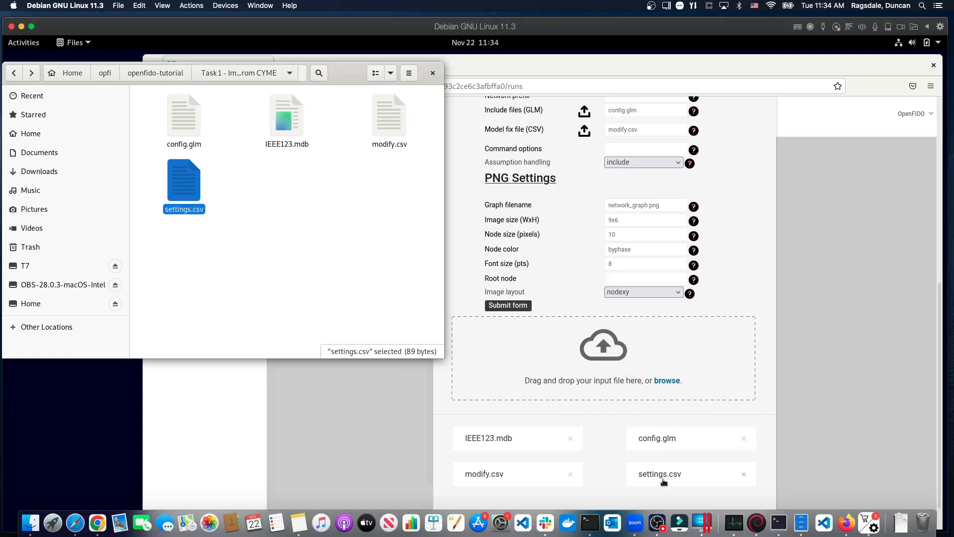
Step: Submit the completed config form and start the converter run with the attached input files
{"action": "left_click", "coordinate": [606, 342]}
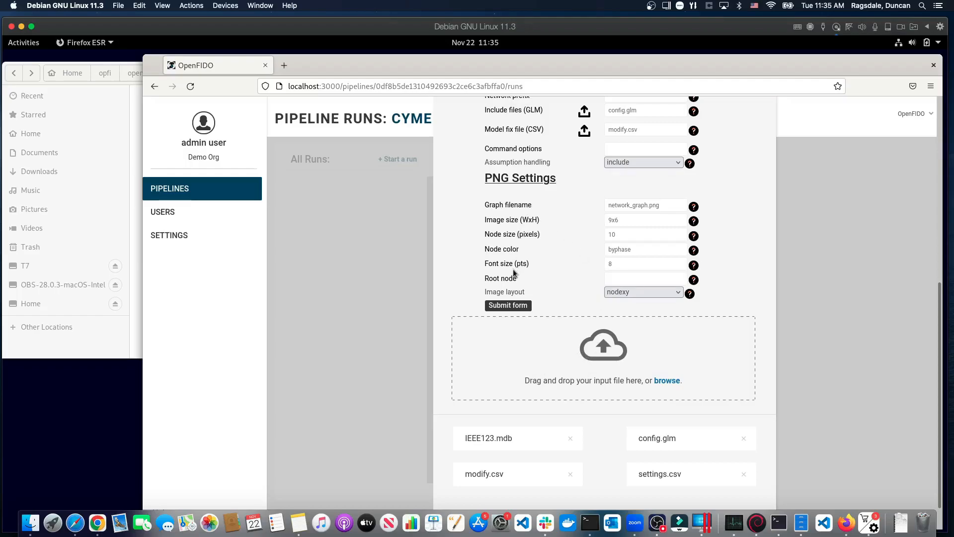
{"action": "left_click", "coordinate": [522, 306]}
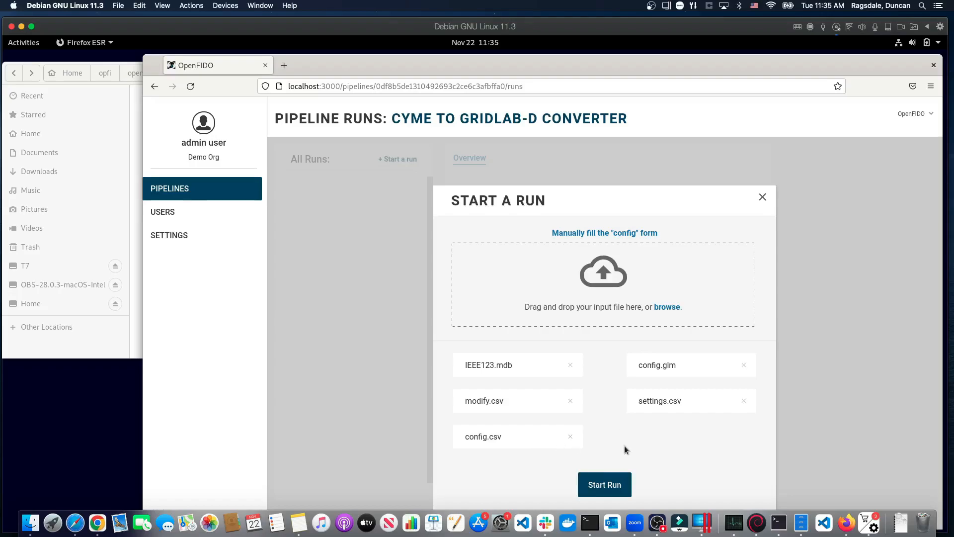
{"action": "left_click", "coordinate": [601, 490]}
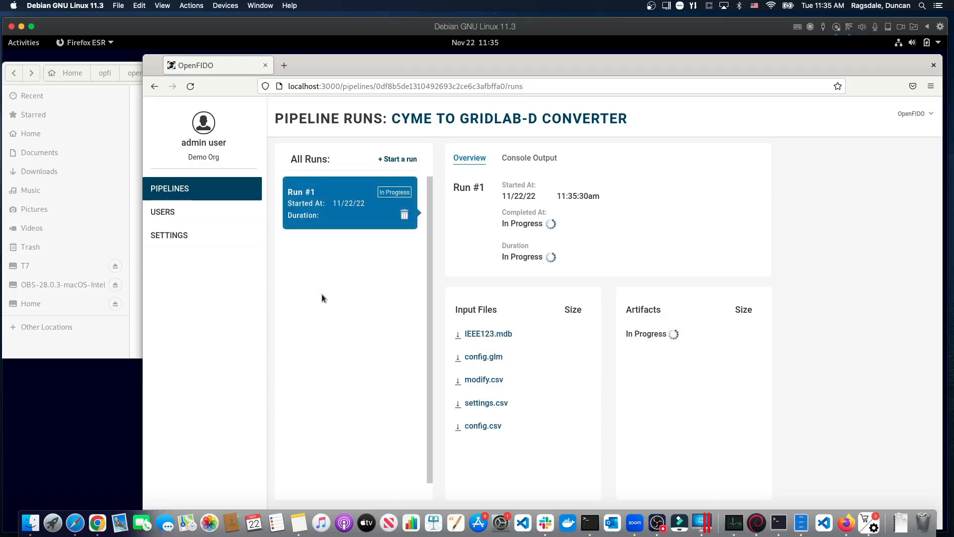
Step: Check the standard output and standard error of the running pipeline and return to the run overview
{"action": "left_click", "coordinate": [544, 159]}
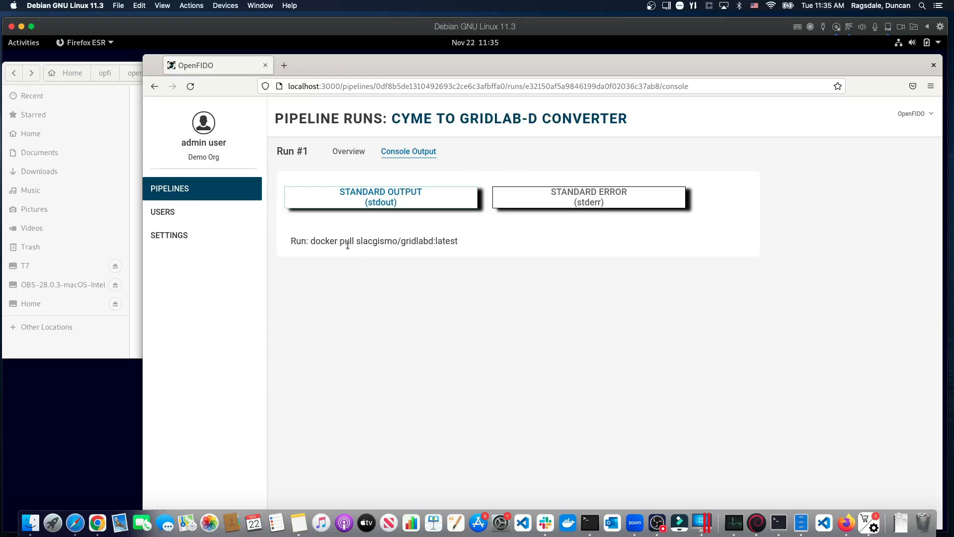
{"action": "left_click", "coordinate": [591, 200]}
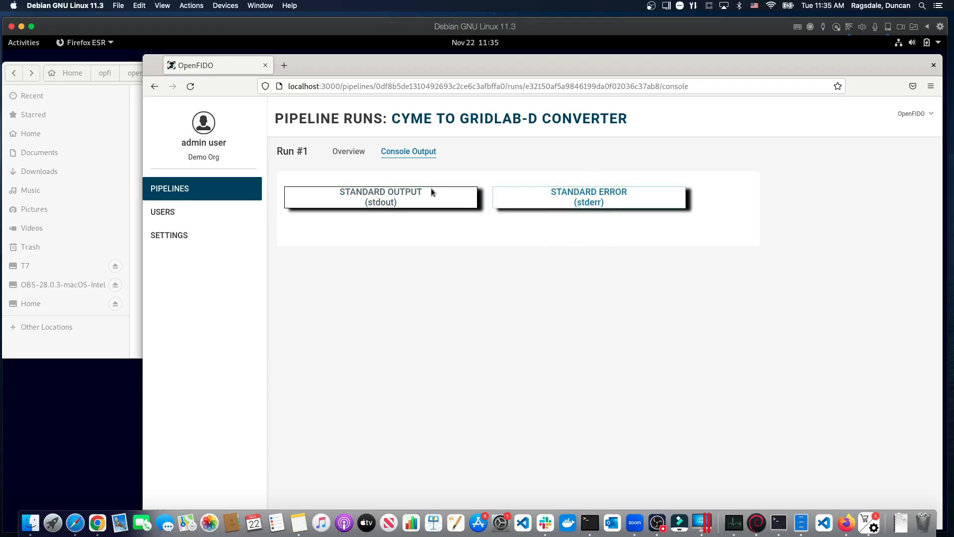
{"action": "left_click", "coordinate": [375, 199]}
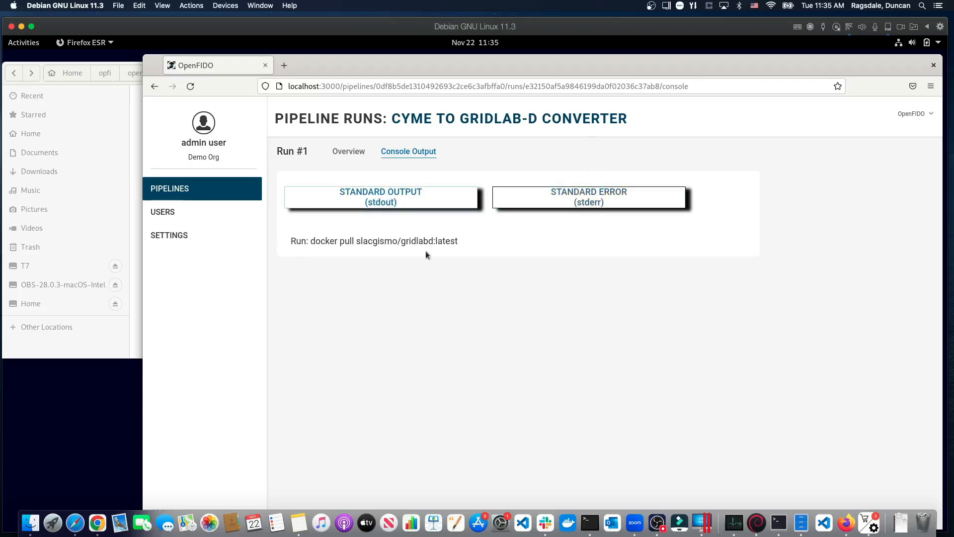
{"action": "left_click", "coordinate": [342, 152]}
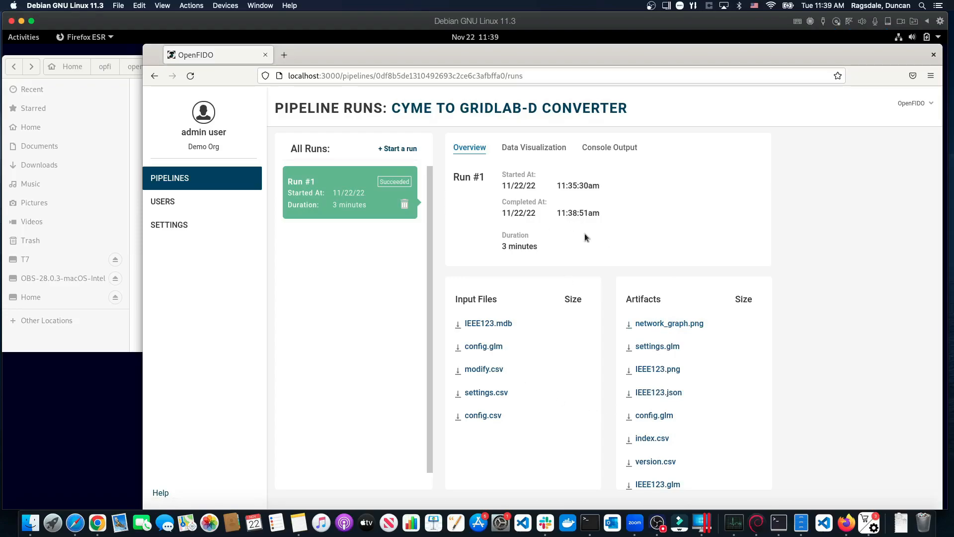
Step: View the finished run's data visualization page and read through its standard output log
{"action": "left_click", "coordinate": [545, 154]}
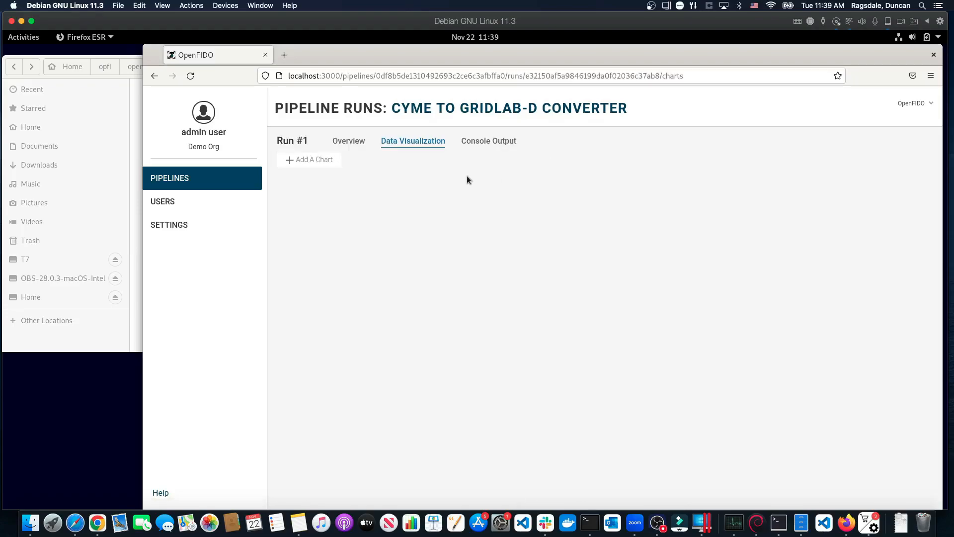
{"action": "left_click", "coordinate": [472, 141]}
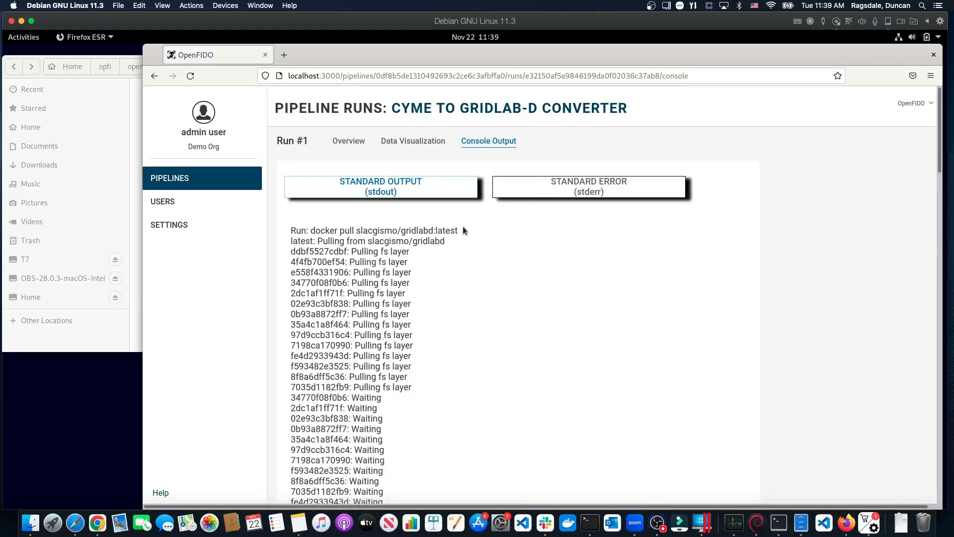
{"action": "scroll", "coordinate": [463, 226], "scroll_direction": "down", "scroll_amount": 5}
{"action": "scroll", "coordinate": [428, 198], "scroll_direction": "up", "scroll_amount": 5}
{"action": "scroll", "coordinate": [430, 219], "scroll_direction": "down", "scroll_amount": 15}
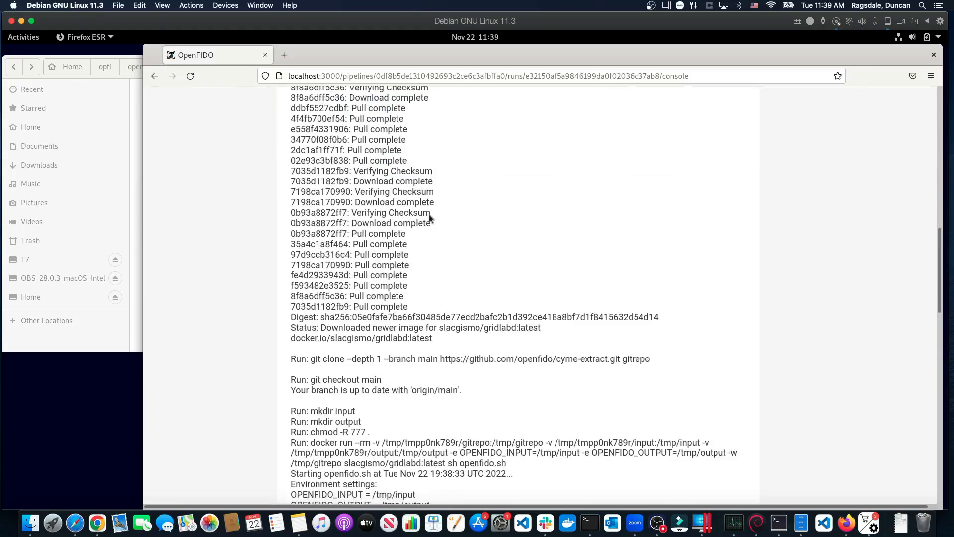
{"action": "scroll", "coordinate": [428, 216], "scroll_direction": "down", "scroll_amount": 3}
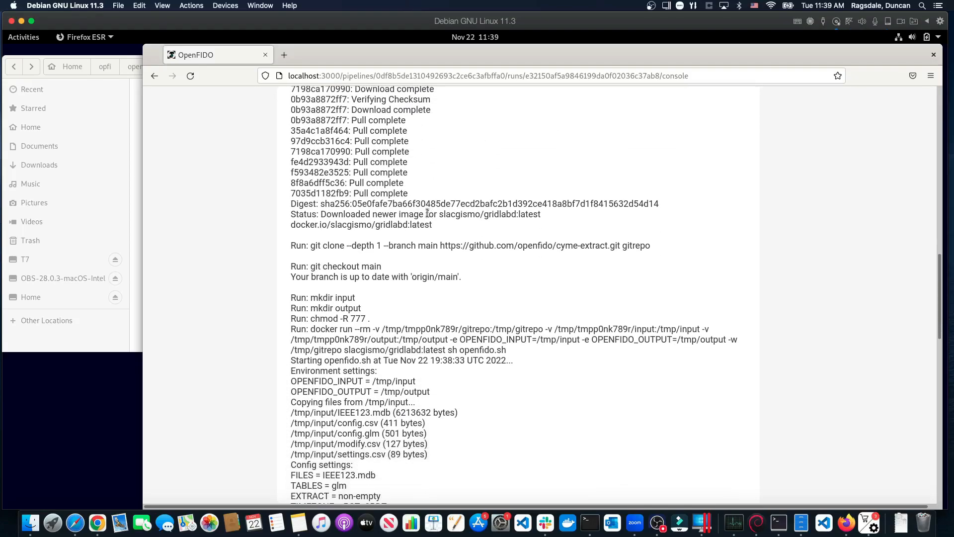
{"action": "scroll", "coordinate": [427, 213], "scroll_direction": "down", "scroll_amount": 10}
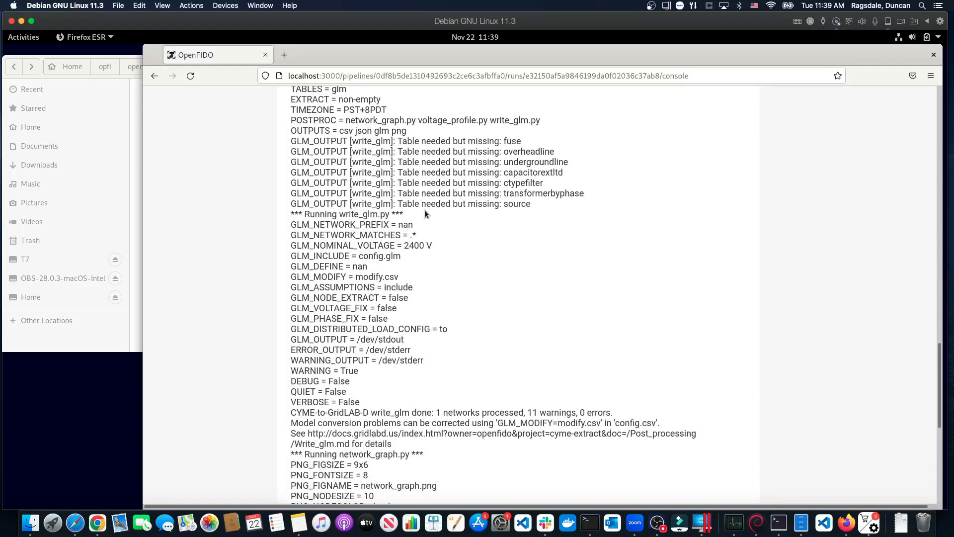
{"action": "scroll", "coordinate": [425, 211], "scroll_direction": "down", "scroll_amount": 9}
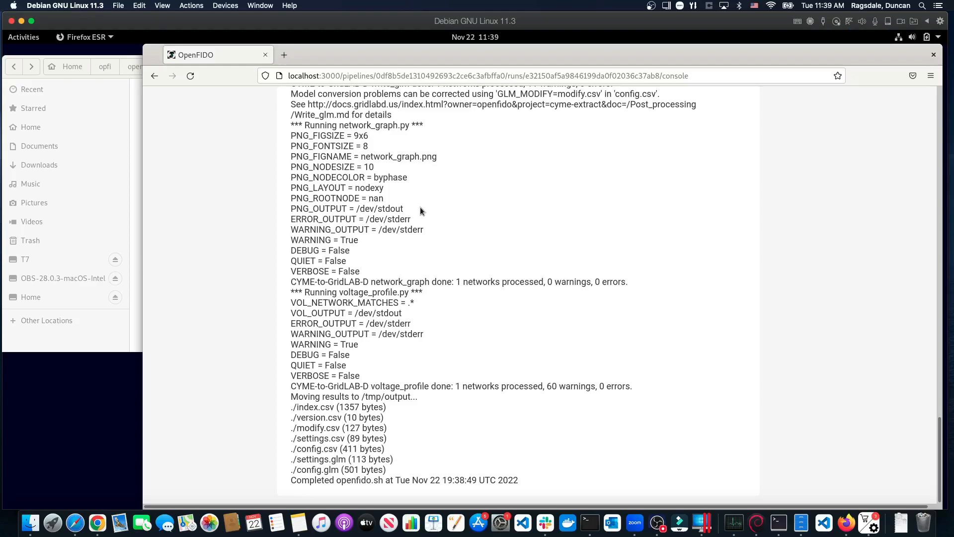
{"action": "scroll", "coordinate": [419, 211], "scroll_direction": "up", "scroll_amount": 20}
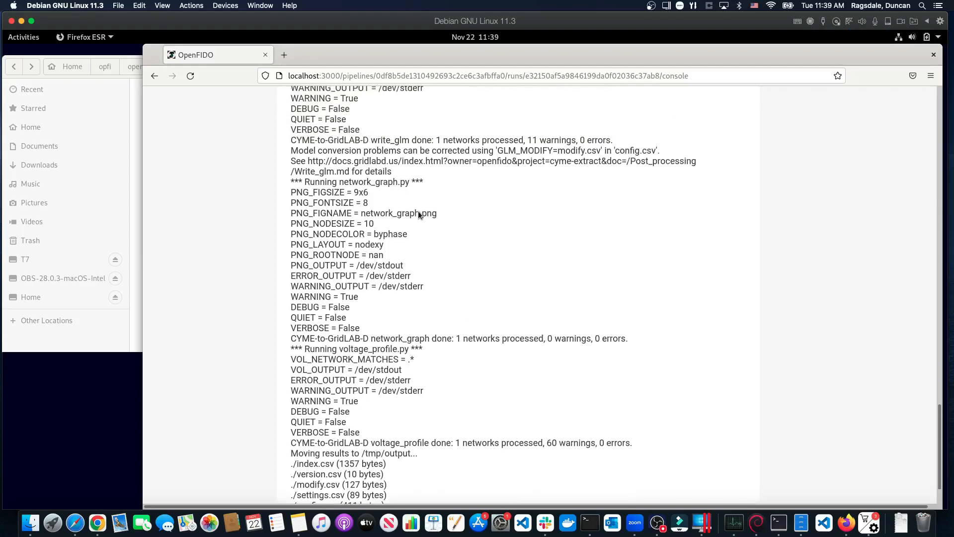
Step: Examine the standard error log of Run #1
{"action": "left_click", "coordinate": [571, 187]}
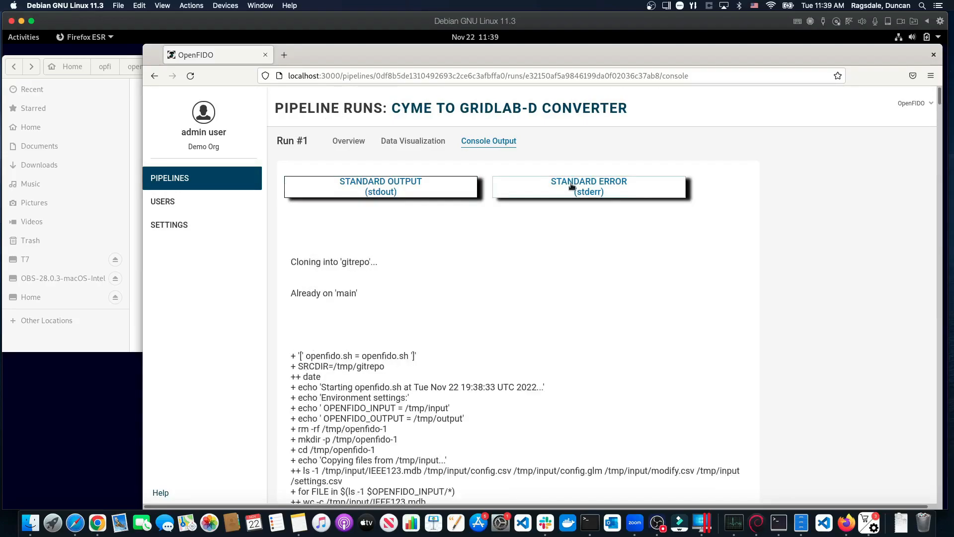
{"action": "scroll", "coordinate": [425, 248], "scroll_direction": "down", "scroll_amount": 3}
{"action": "scroll", "coordinate": [425, 248], "scroll_direction": "down", "scroll_amount": 7}
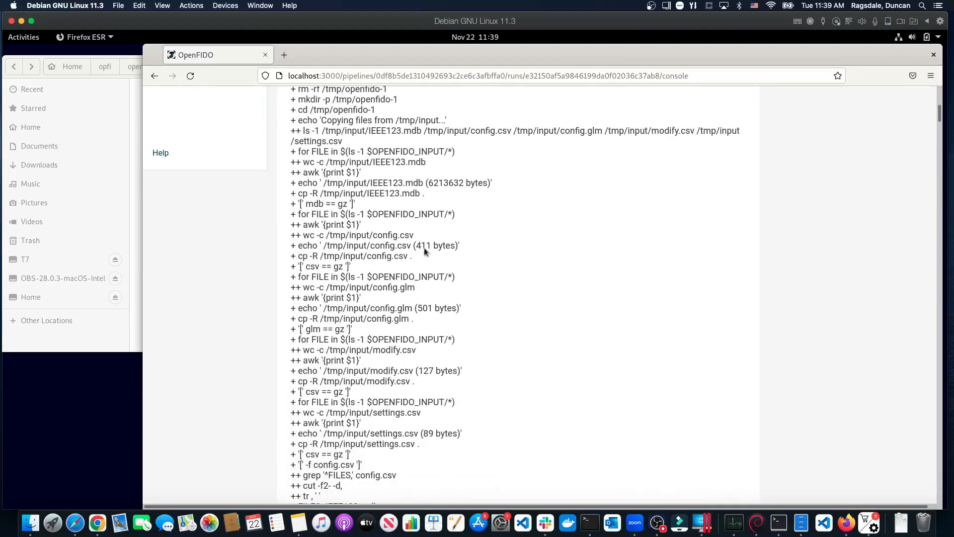
{"action": "scroll", "coordinate": [424, 249], "scroll_direction": "down", "scroll_amount": 5}
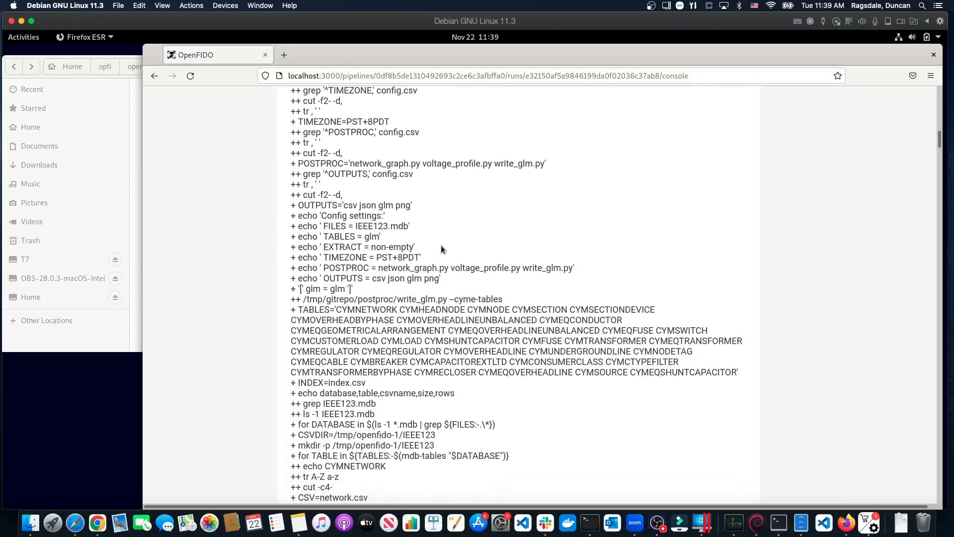
Step: Read the rest of the CYME converter run's standard error log through to its end, then return to the run overview
{"action": "scroll", "coordinate": [440, 245], "scroll_direction": "down", "scroll_amount": 2}
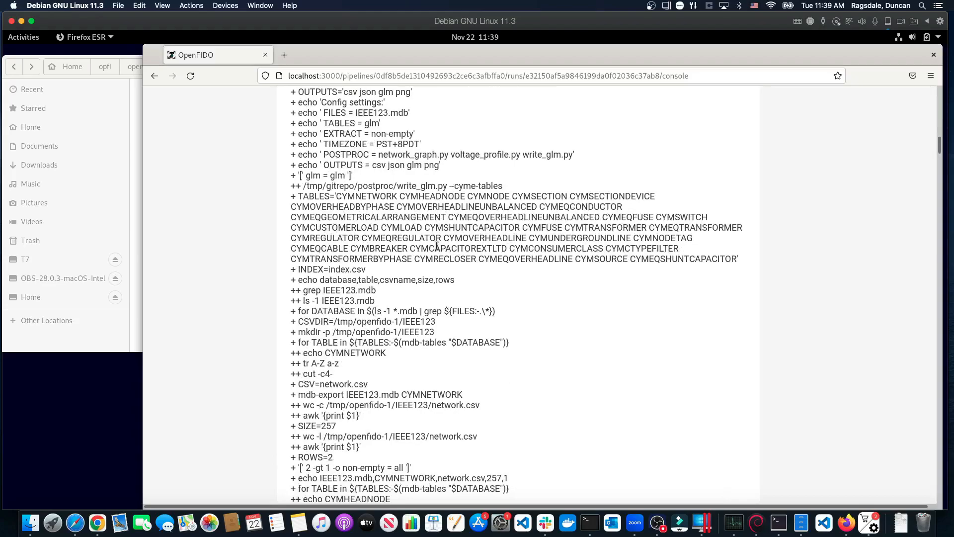
{"action": "scroll", "coordinate": [437, 246], "scroll_direction": "down", "scroll_amount": 2}
{"action": "scroll", "coordinate": [435, 245], "scroll_direction": "down", "scroll_amount": 4}
{"action": "scroll", "coordinate": [435, 244], "scroll_direction": "down", "scroll_amount": 15}
{"action": "scroll", "coordinate": [435, 244], "scroll_direction": "down", "scroll_amount": 6}
{"action": "scroll", "coordinate": [434, 244], "scroll_direction": "down", "scroll_amount": 20}
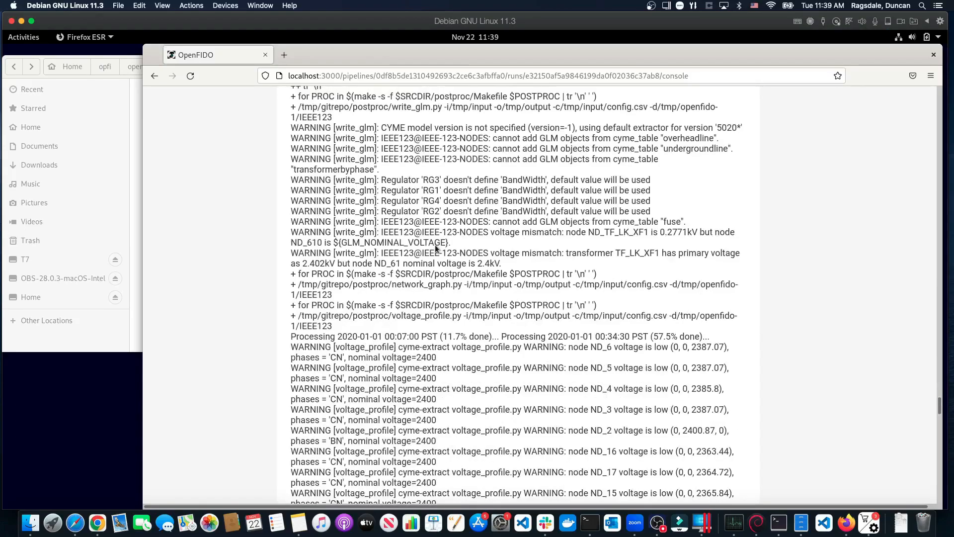
{"action": "scroll", "coordinate": [434, 245], "scroll_direction": "down", "scroll_amount": 15}
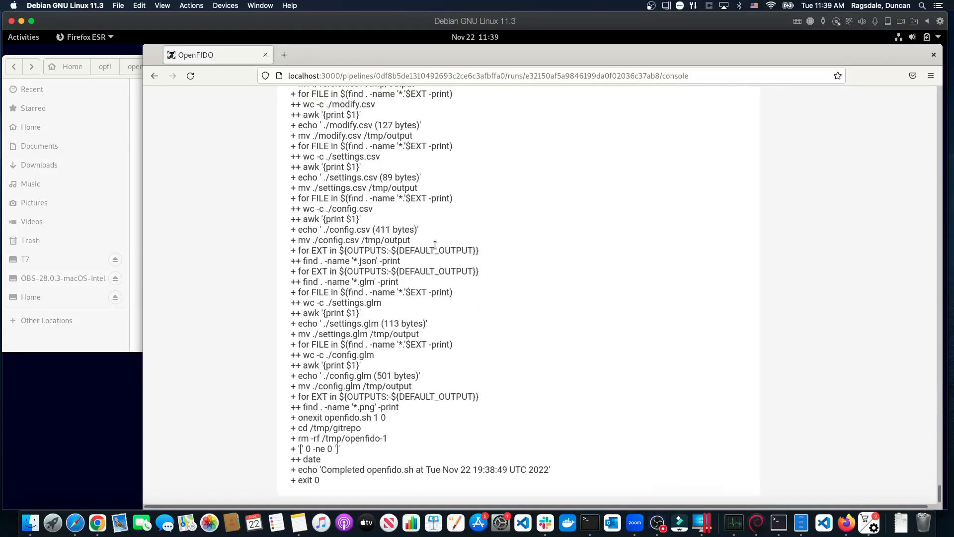
{"action": "scroll", "coordinate": [435, 245], "scroll_direction": "up", "scroll_amount": 20}
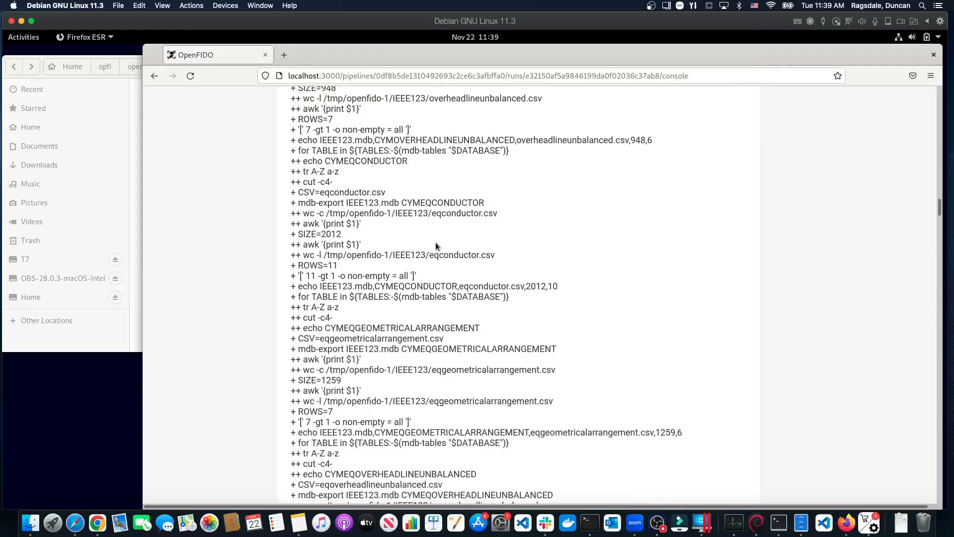
{"action": "left_click", "coordinate": [349, 142]}
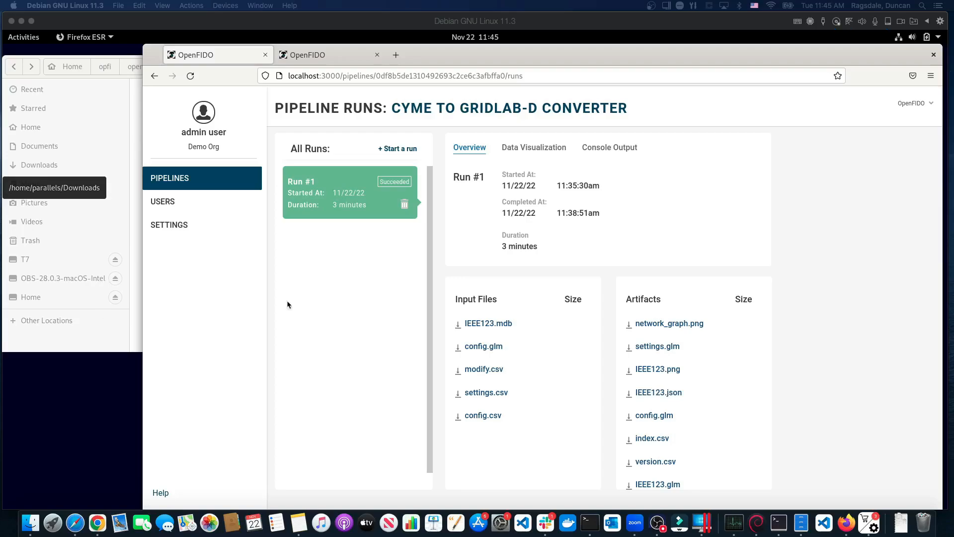
Step: Add a new pipeline to the pipelines list by importing Loadshape from GitHub with its prefilled settings
{"action": "left_click", "coordinate": [188, 182]}
{"action": "left_click", "coordinate": [187, 182]}
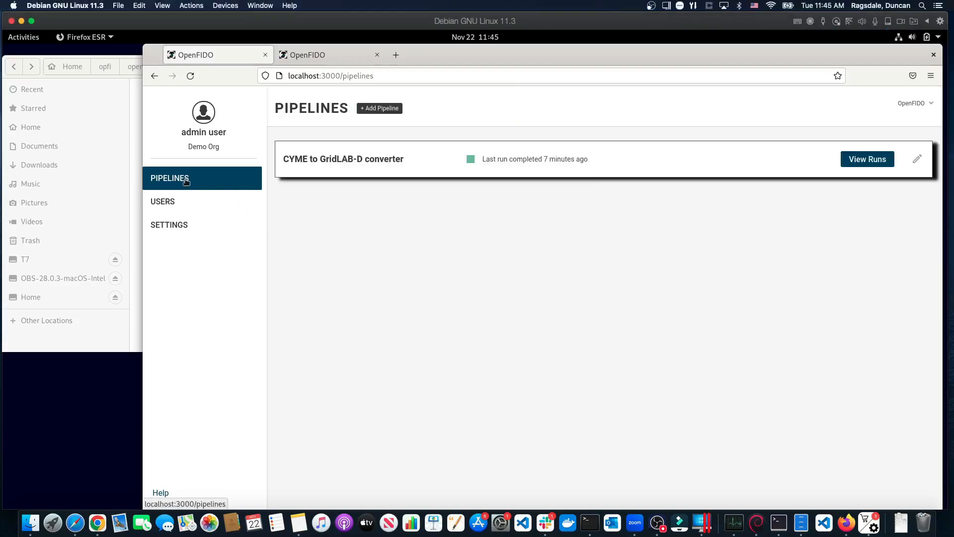
{"action": "left_click", "coordinate": [386, 111]}
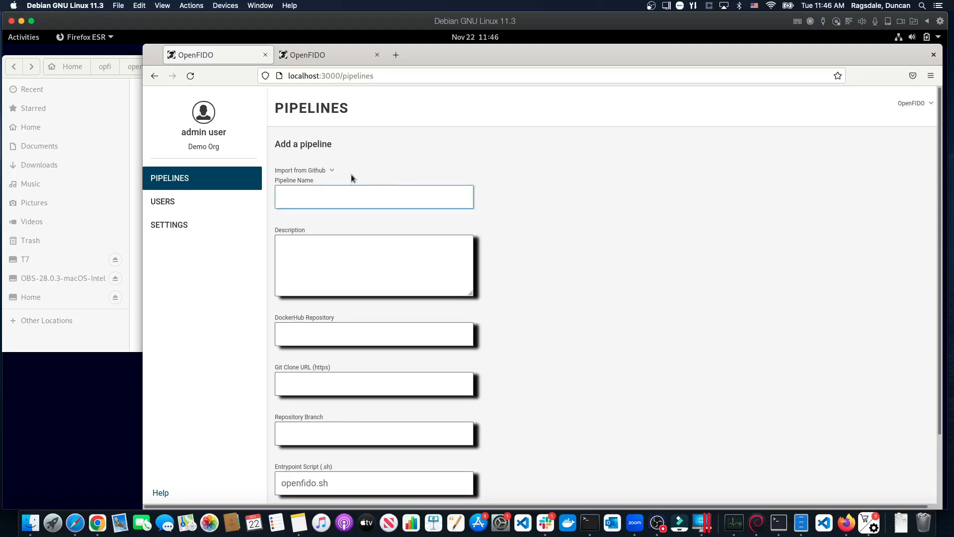
{"action": "left_click", "coordinate": [320, 171]}
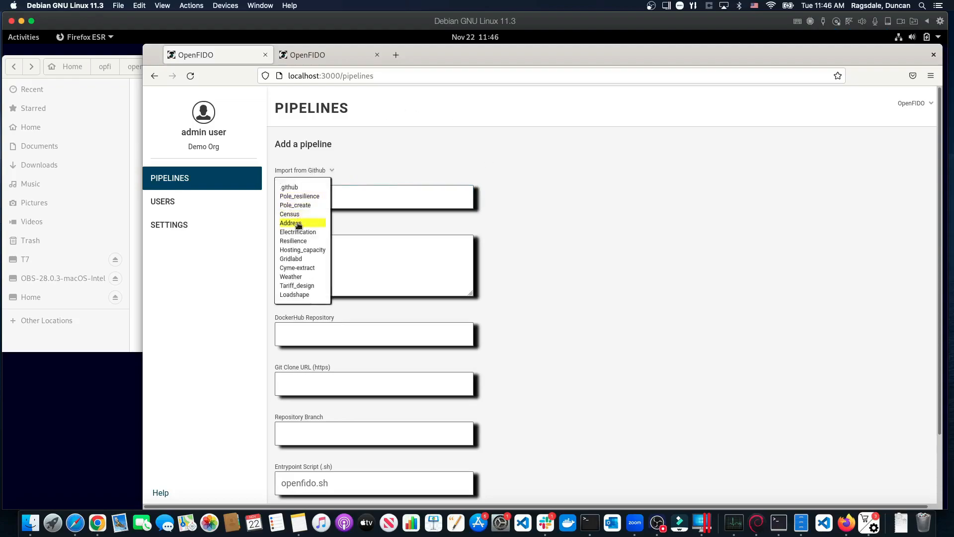
{"action": "left_click", "coordinate": [300, 294]}
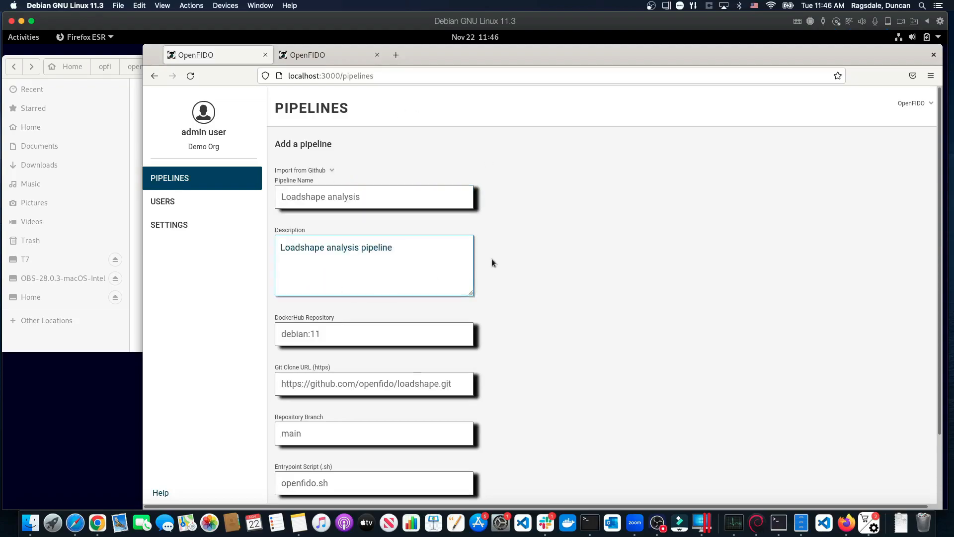
{"action": "scroll", "coordinate": [538, 257], "scroll_direction": "down", "scroll_amount": 3}
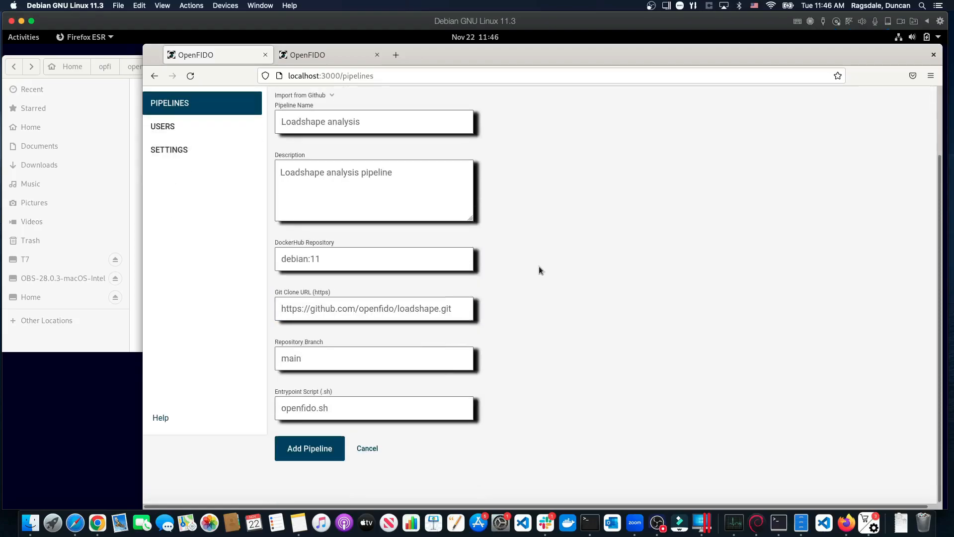
{"action": "left_click", "coordinate": [310, 446]}
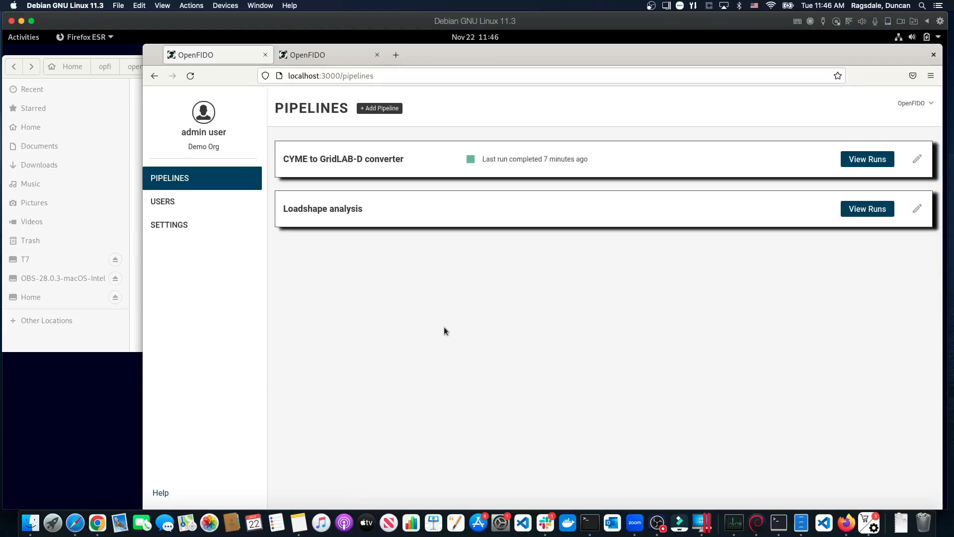
Step: Begin a new run of the Loadshape analysis pipeline and open its config form for manual filling
{"action": "left_click", "coordinate": [876, 211]}
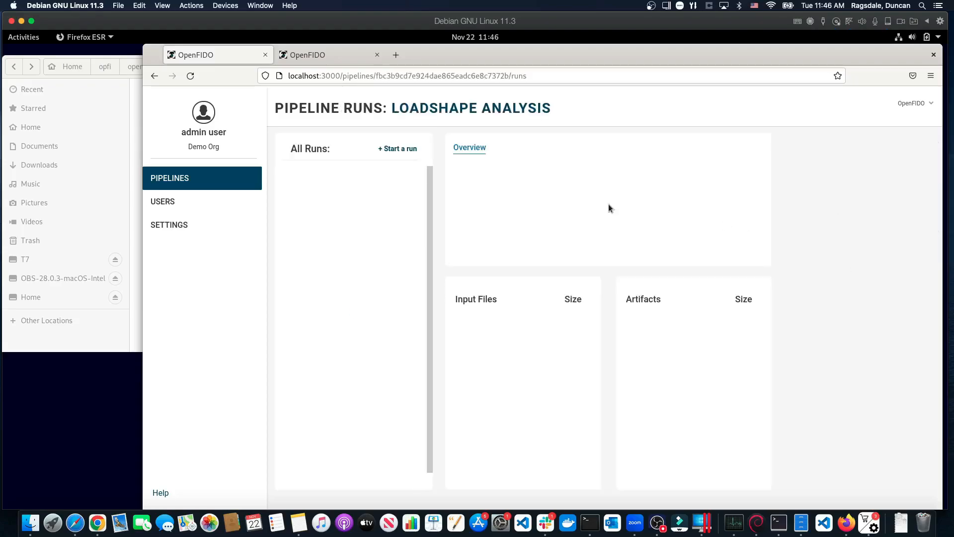
{"action": "left_click", "coordinate": [392, 149]}
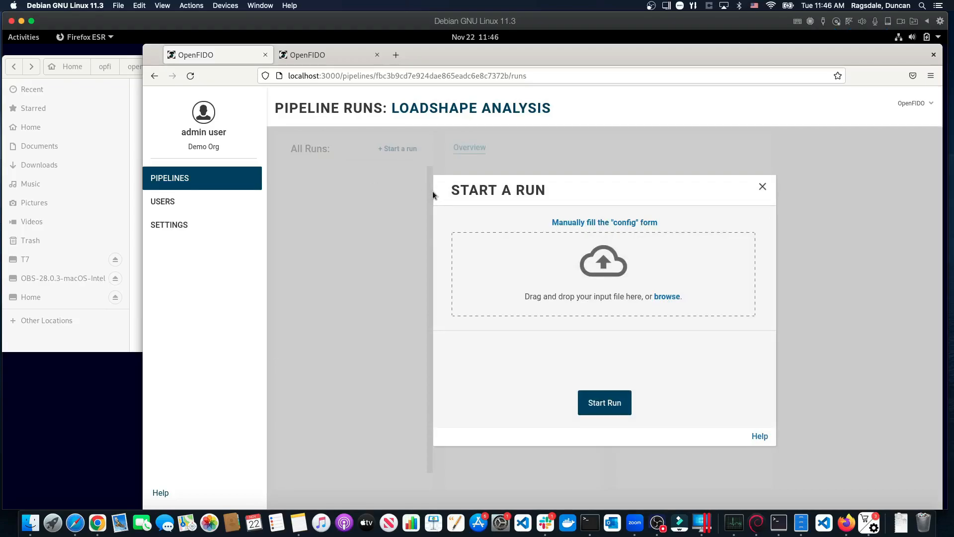
{"action": "left_click", "coordinate": [621, 224]}
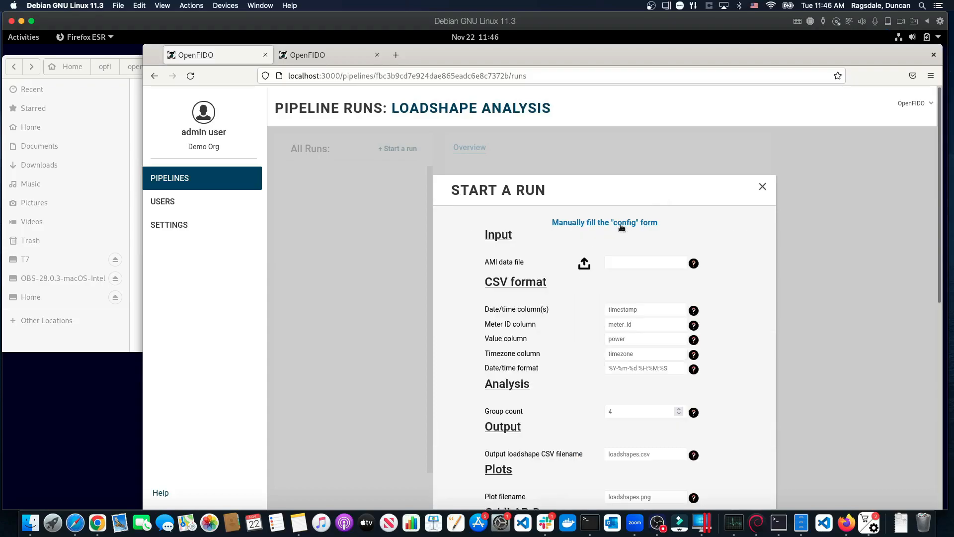
{"action": "scroll", "coordinate": [532, 244], "scroll_direction": "down", "scroll_amount": 2}
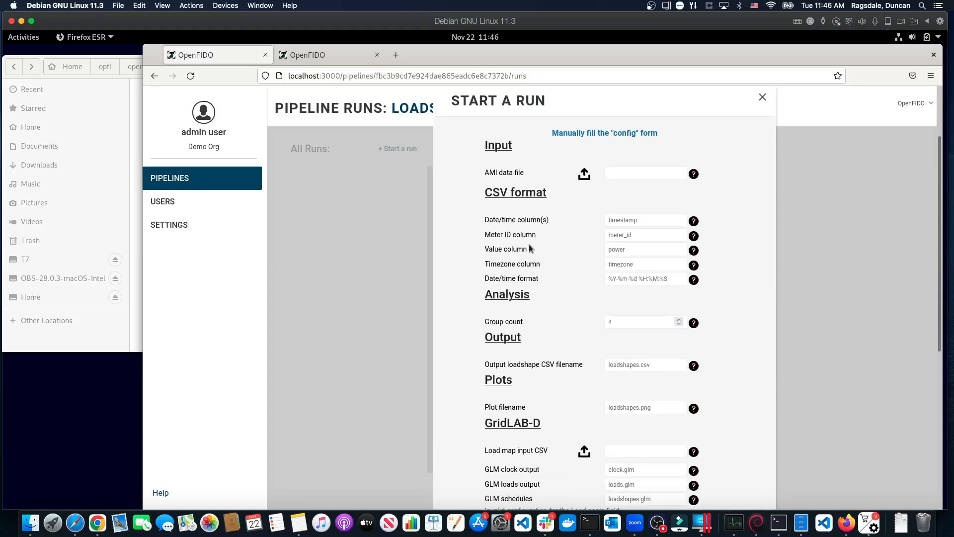
Step: From the Task 2 tutorial folder, attach ami_data.csv.gz as the AMI data file and loadmap.csv as the load map input CSV
{"action": "left_click", "coordinate": [134, 159]}
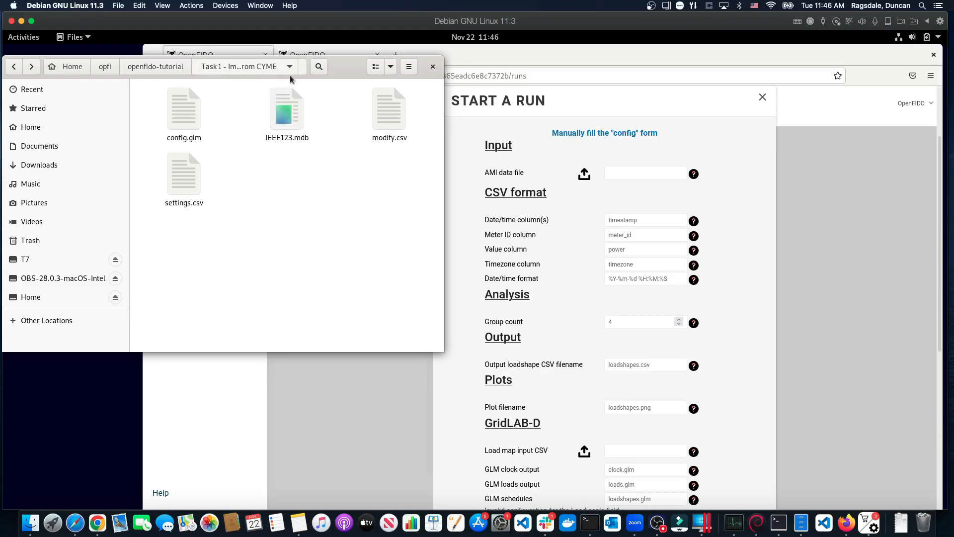
{"action": "left_click", "coordinate": [156, 67]}
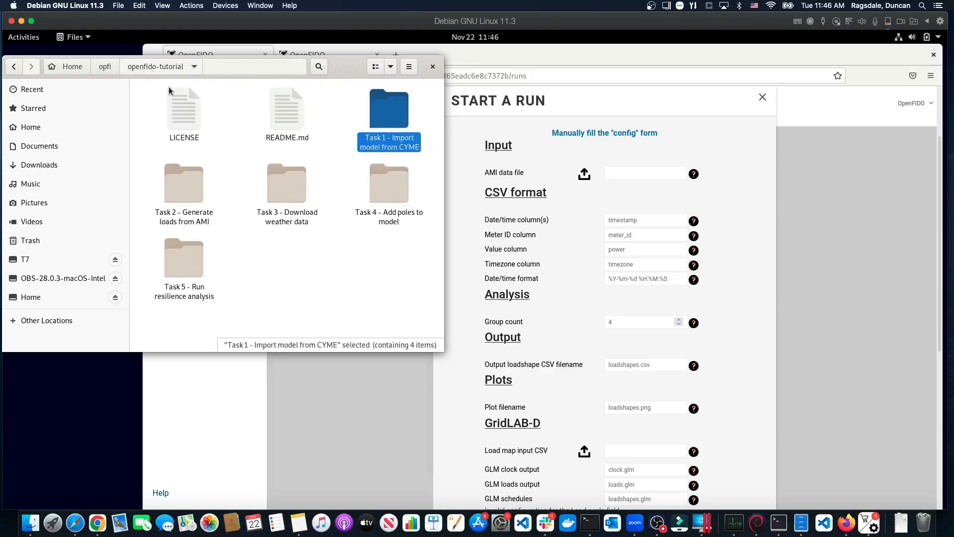
{"action": "double_click", "coordinate": [184, 188]}
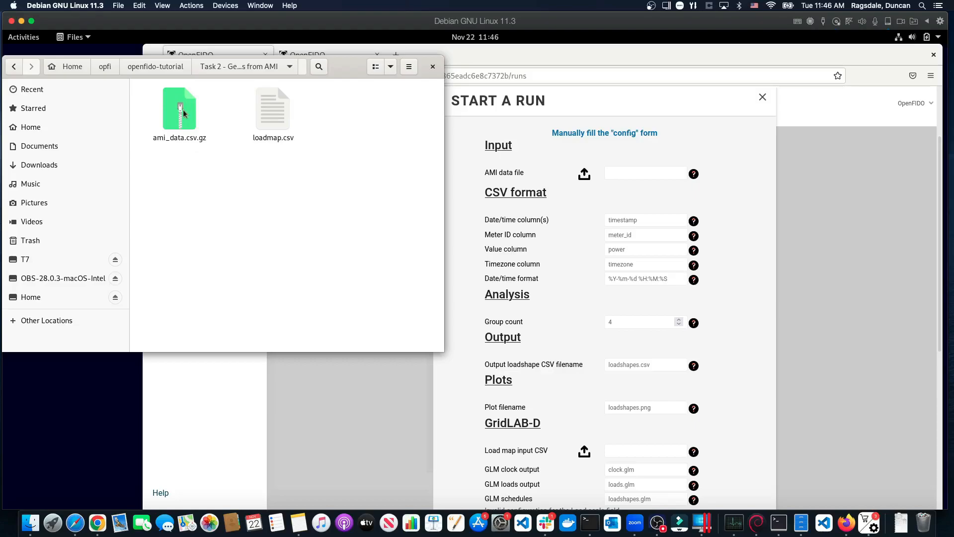
{"action": "left_click_drag", "start_coordinate": [182, 109], "coordinate": [652, 173]}
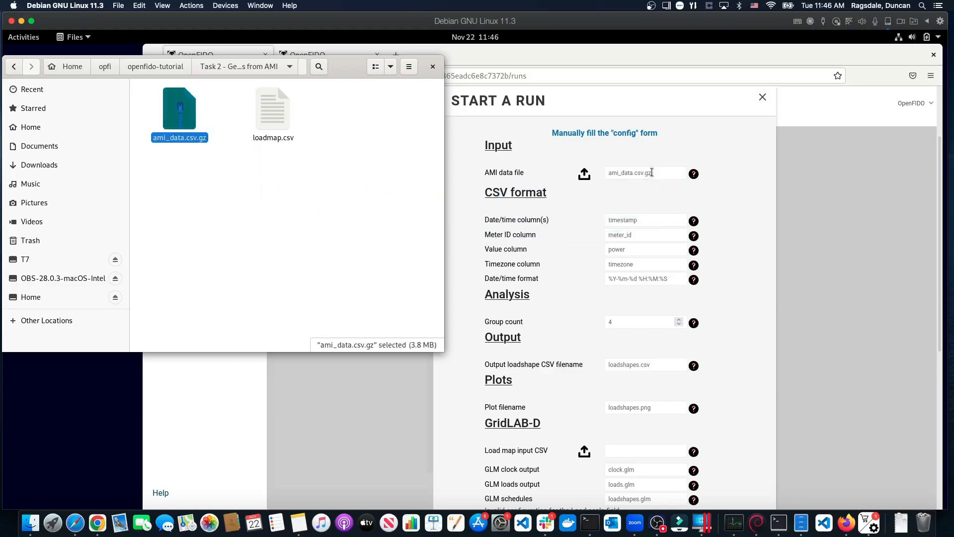
{"action": "left_click", "coordinate": [315, 180]}
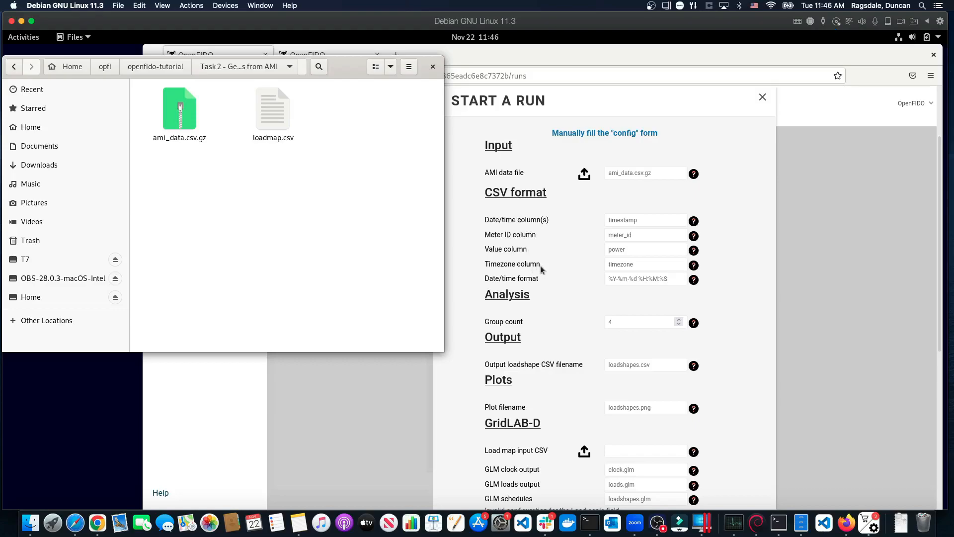
{"action": "scroll", "coordinate": [540, 268], "scroll_direction": "down", "scroll_amount": 3}
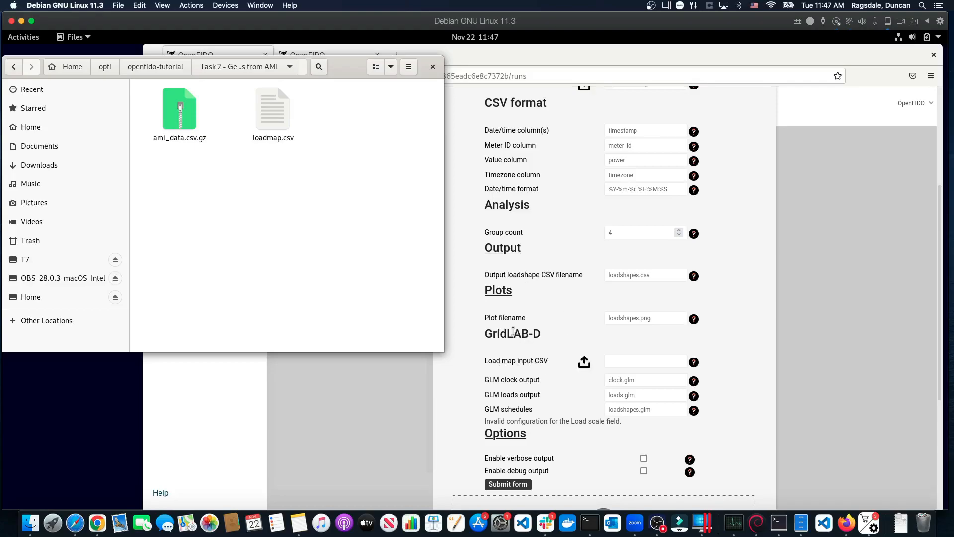
{"action": "left_click_drag", "start_coordinate": [276, 121], "coordinate": [638, 372]}
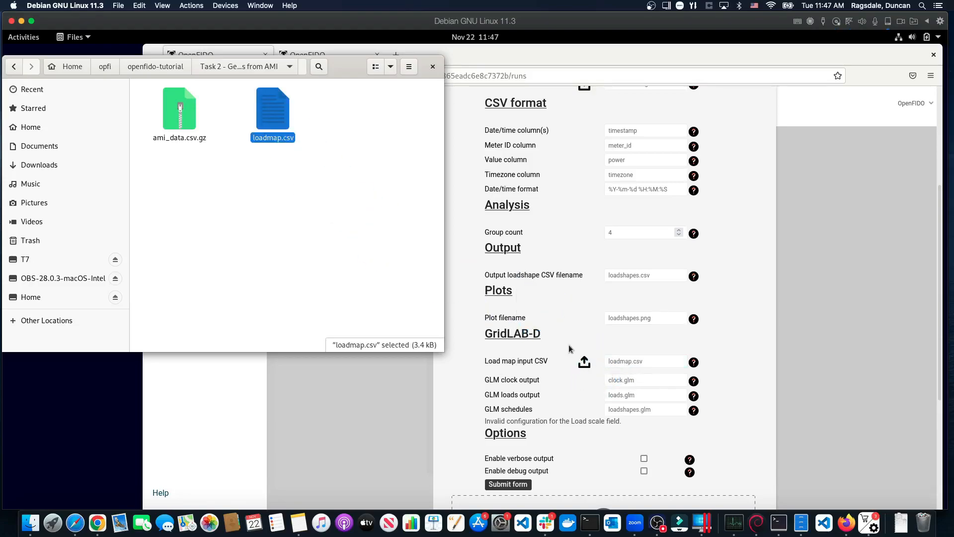
Step: Submit the Loadshape config form with its remaining defaults and start the run
{"action": "scroll", "coordinate": [528, 317], "scroll_direction": "down", "scroll_amount": 3}
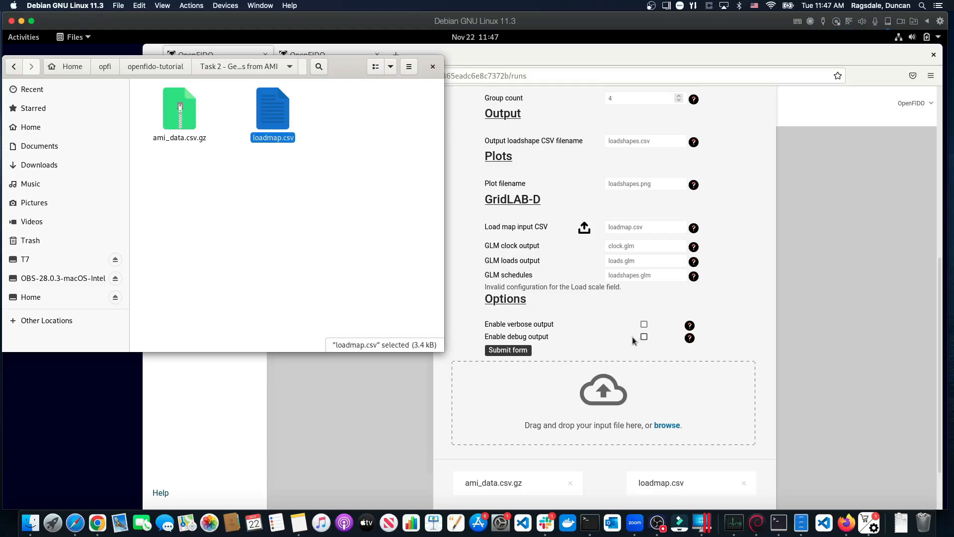
{"action": "left_click", "coordinate": [510, 351]}
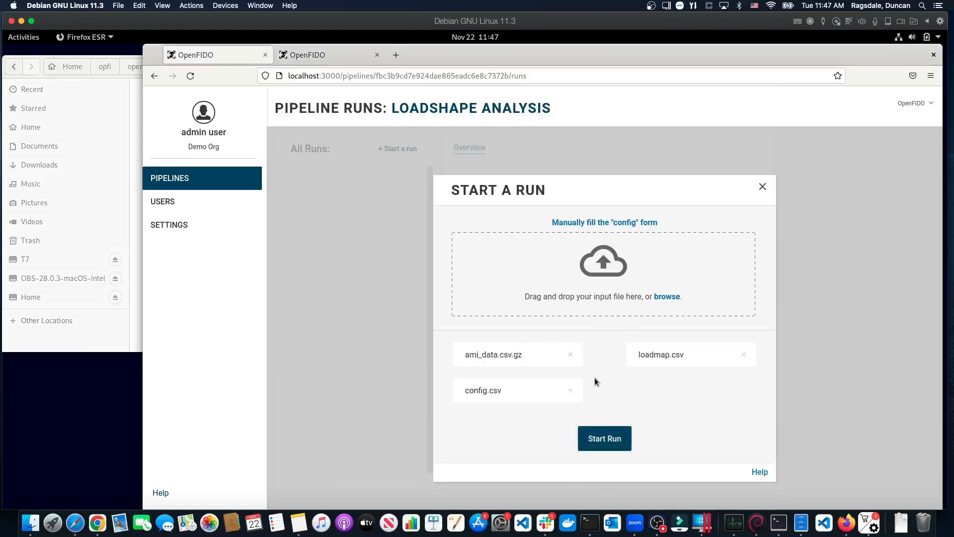
{"action": "left_click", "coordinate": [603, 436]}
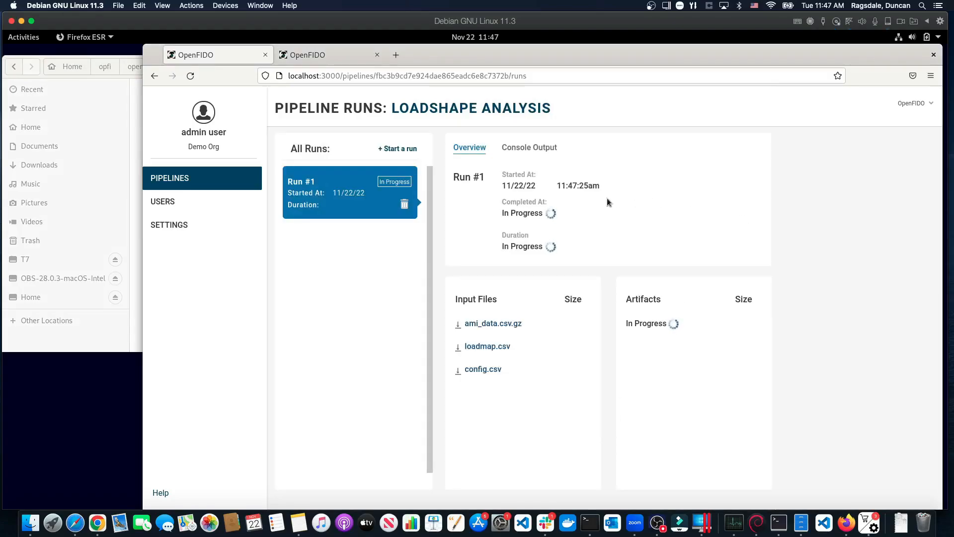
Step: Check the standard output and standard error of the Loadshape analysis run, then return to its overview
{"action": "left_click", "coordinate": [529, 148]}
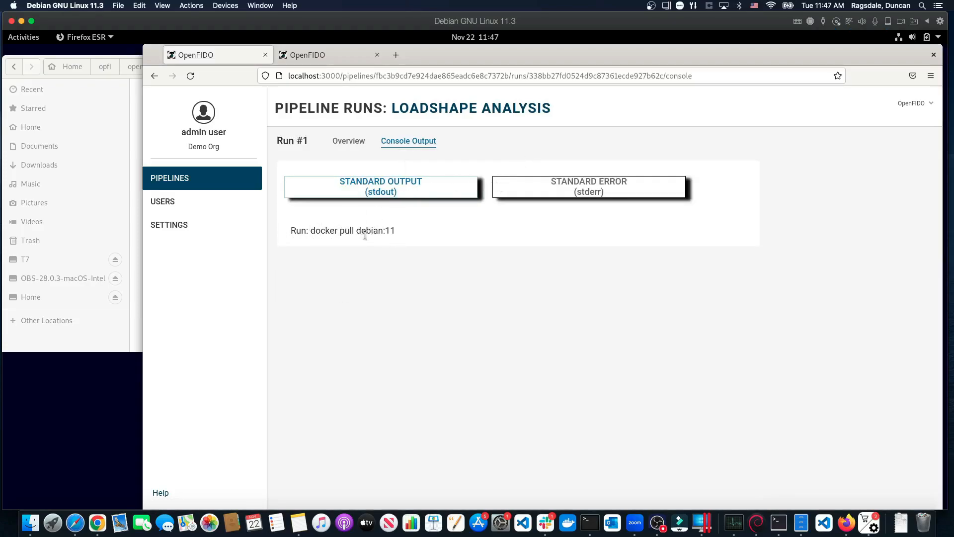
{"action": "left_click", "coordinate": [612, 192]}
{"action": "left_click", "coordinate": [411, 191]}
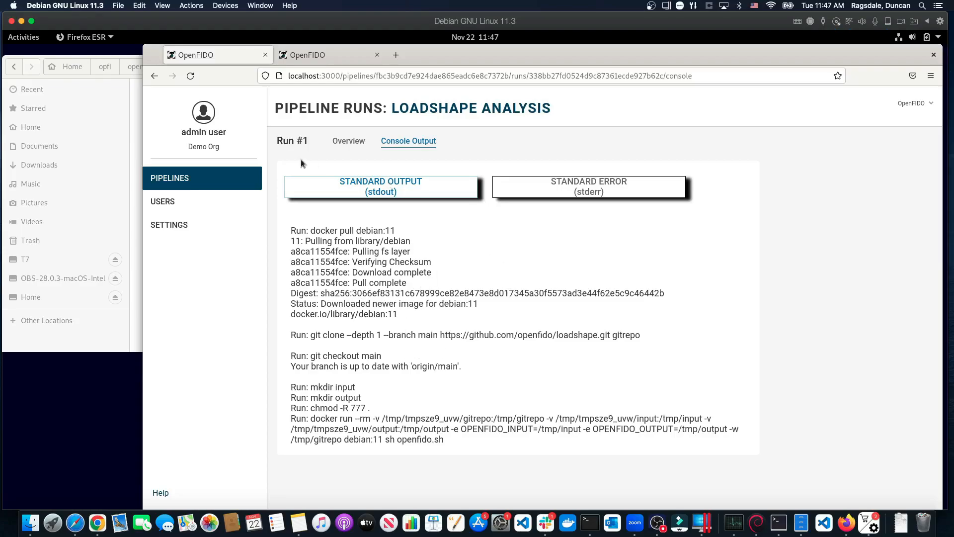
{"action": "left_click", "coordinate": [358, 147]}
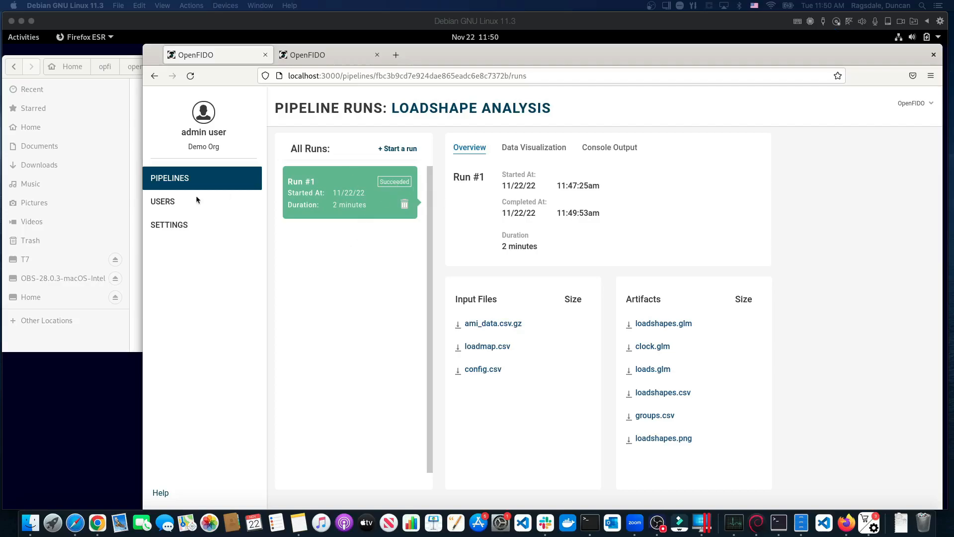
Step: Add another pipeline by importing Weather from GitHub with its prefilled settings
{"action": "left_click", "coordinate": [173, 170]}
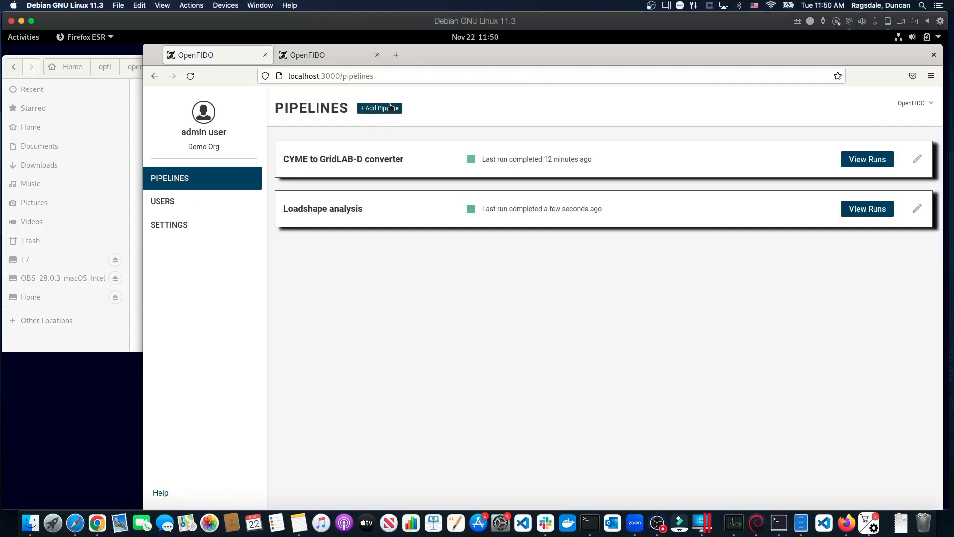
{"action": "left_click", "coordinate": [393, 106]}
{"action": "left_click", "coordinate": [311, 172]}
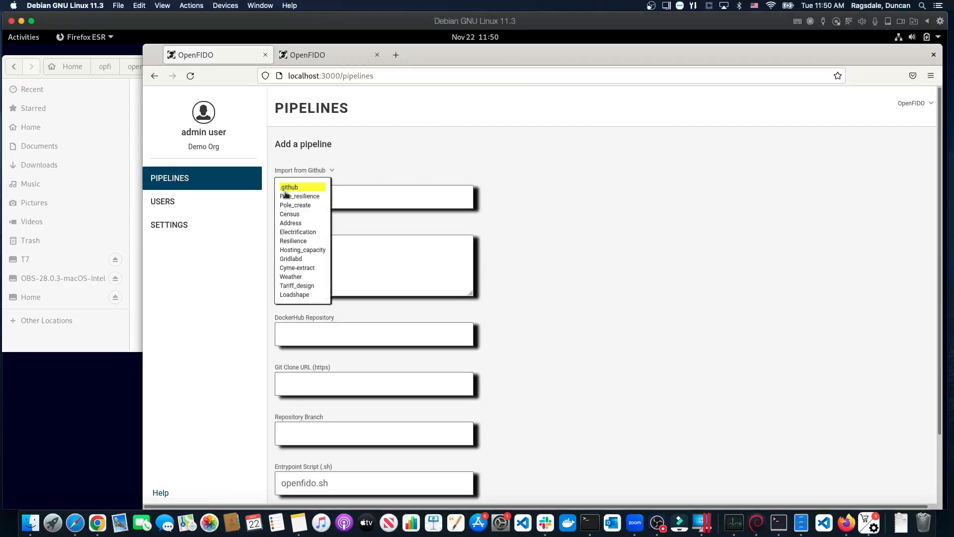
{"action": "left_click", "coordinate": [293, 276]}
{"action": "scroll", "coordinate": [551, 286], "scroll_direction": "down", "scroll_amount": 3}
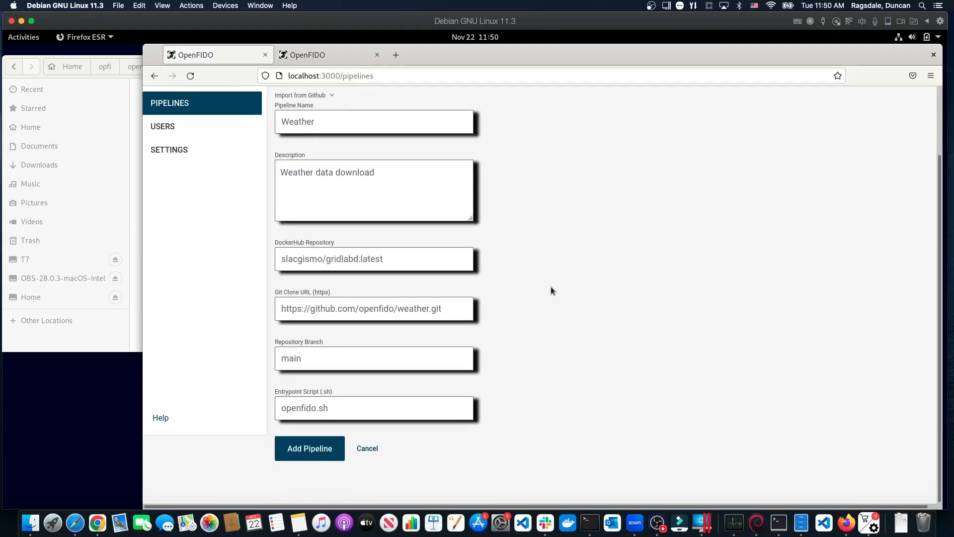
{"action": "left_click", "coordinate": [310, 449]}
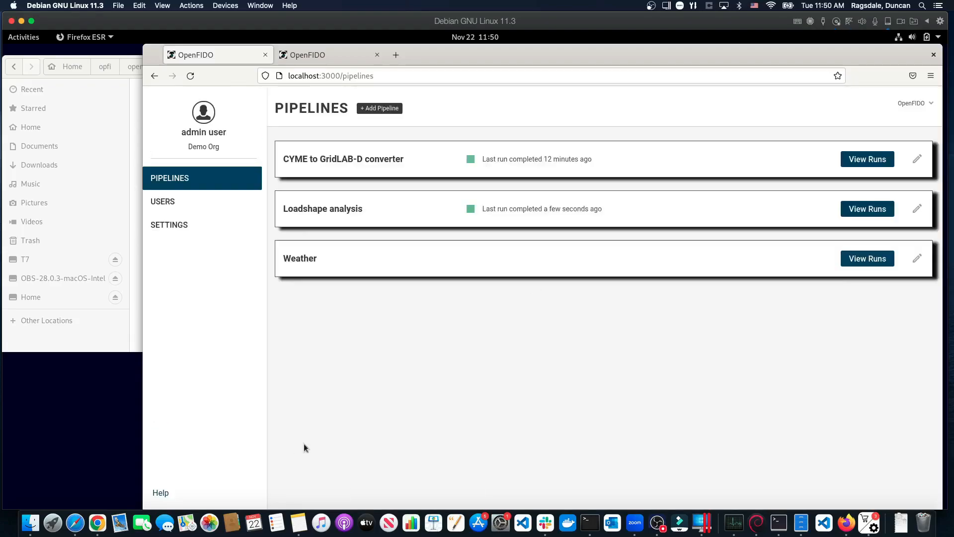
Step: Begin a new run of the Weather pipeline and open its config form for manual filling
{"action": "left_click", "coordinate": [860, 259]}
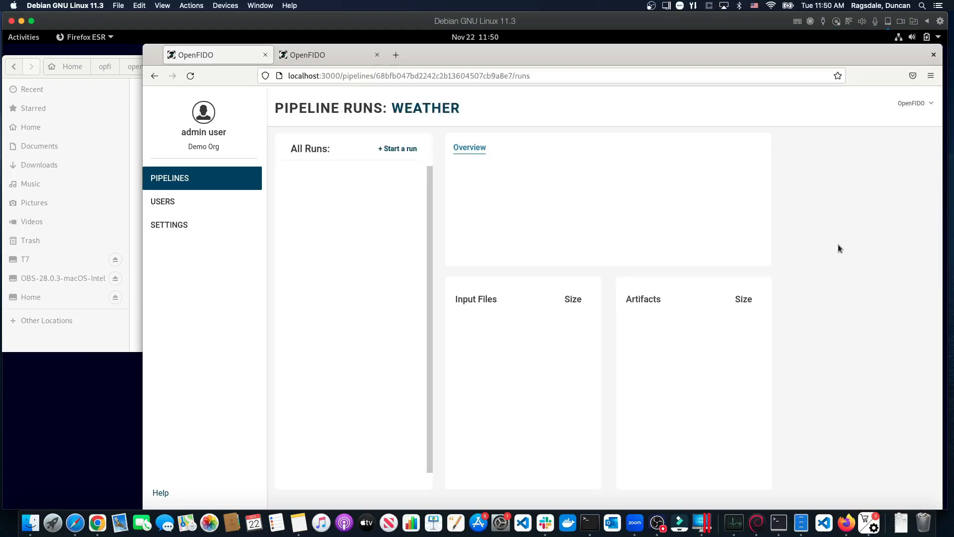
{"action": "left_click", "coordinate": [399, 150]}
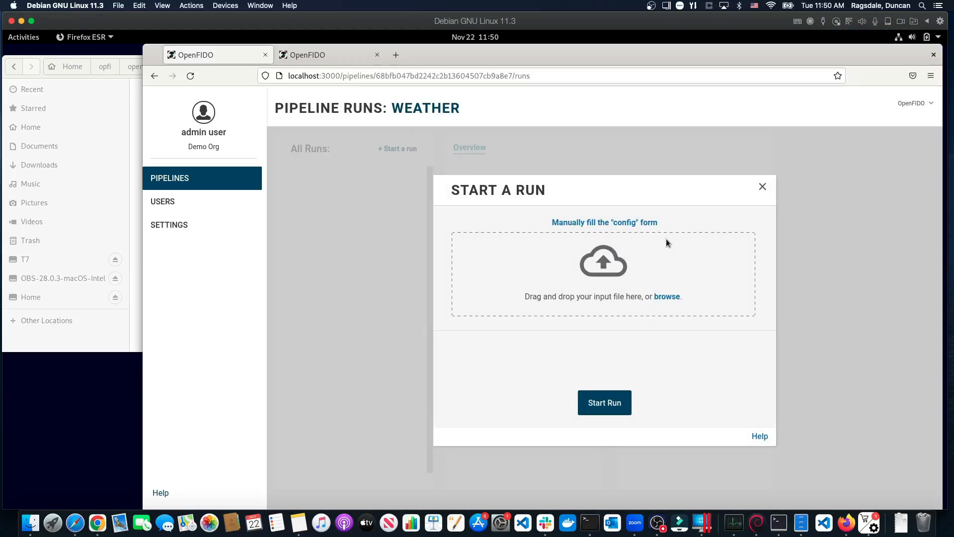
{"action": "left_click", "coordinate": [594, 223]}
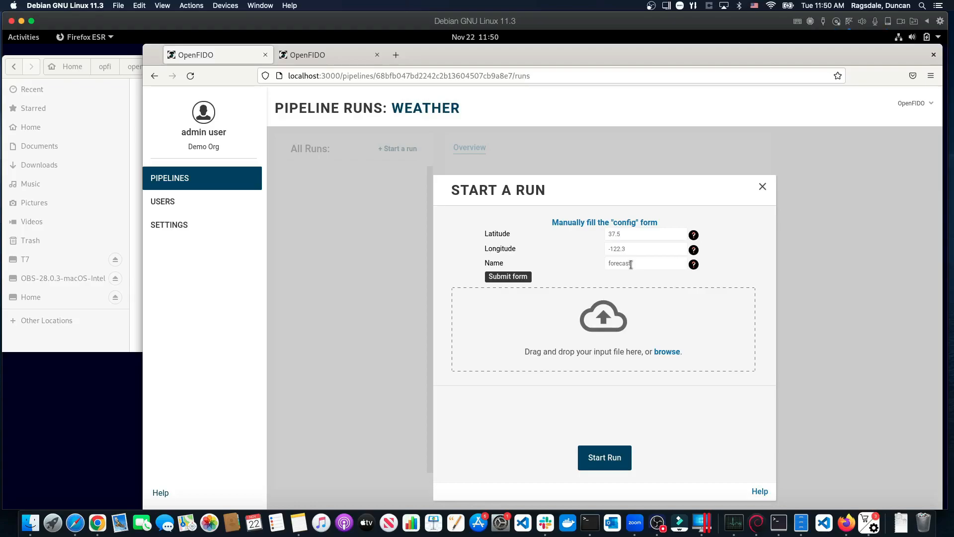
Step: Submit the Weather config form with latitude 37.5, longitude -122.3 and name forecast, and start the run
{"action": "left_click", "coordinate": [513, 277]}
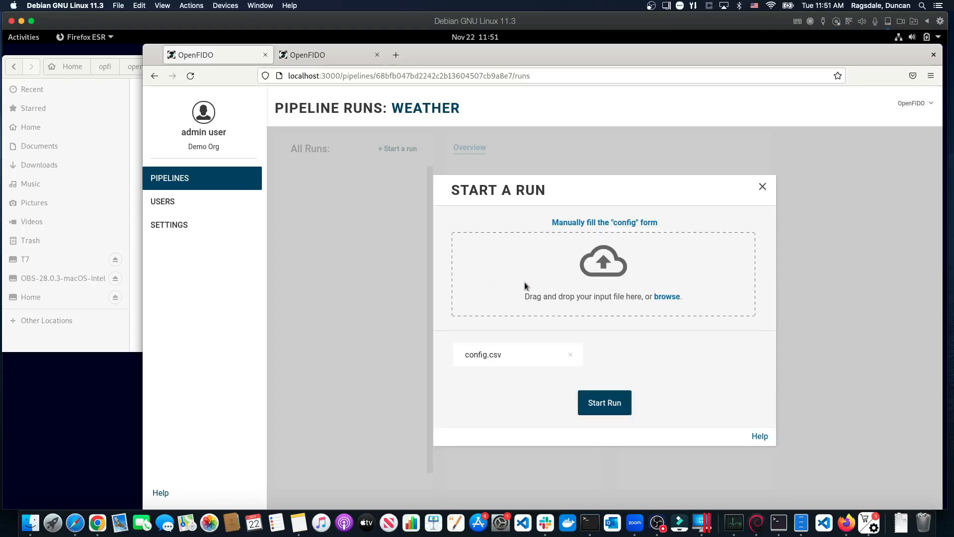
{"action": "left_click", "coordinate": [605, 408]}
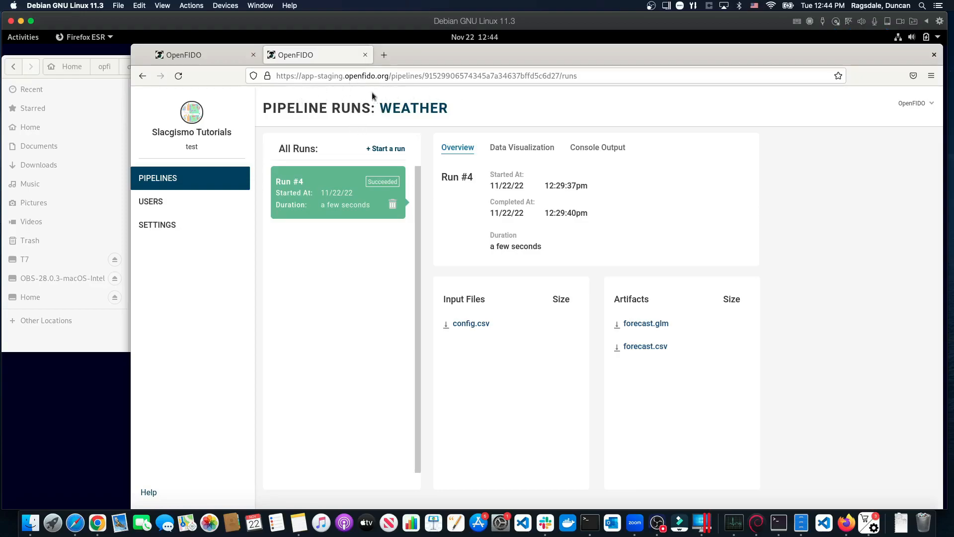
Step: Compare the Weather run overviews on the app and app-staging sites, checking the start and completion times
{"action": "left_click", "coordinate": [182, 57]}
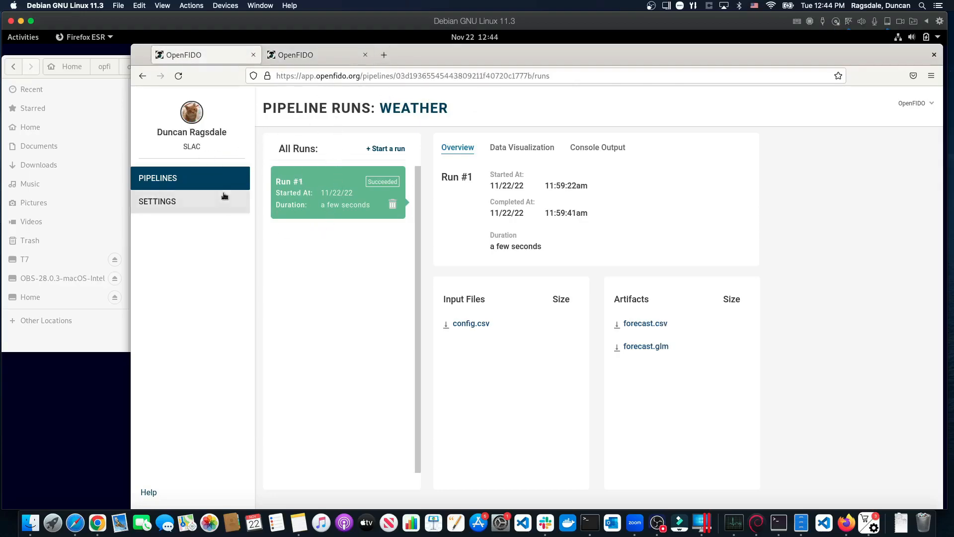
{"action": "left_click", "coordinate": [295, 59]}
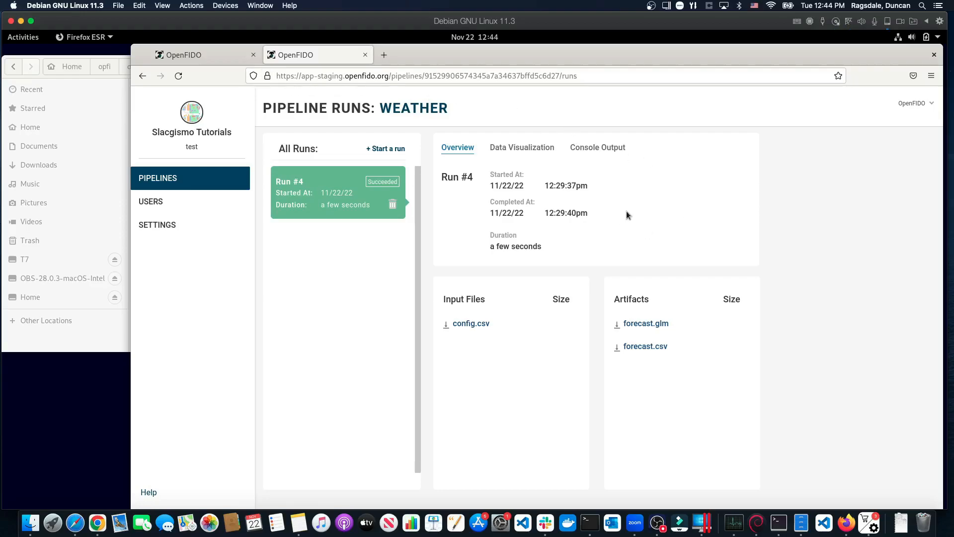
{"action": "left_click_drag", "start_coordinate": [596, 217], "coordinate": [469, 190]}
{"action": "left_click", "coordinate": [467, 207]}
Step: Begin a new line chart in the Weather run's data visualization from the forecast.csv artifact
{"action": "left_click", "coordinate": [524, 147]}
{"action": "left_click", "coordinate": [312, 161]}
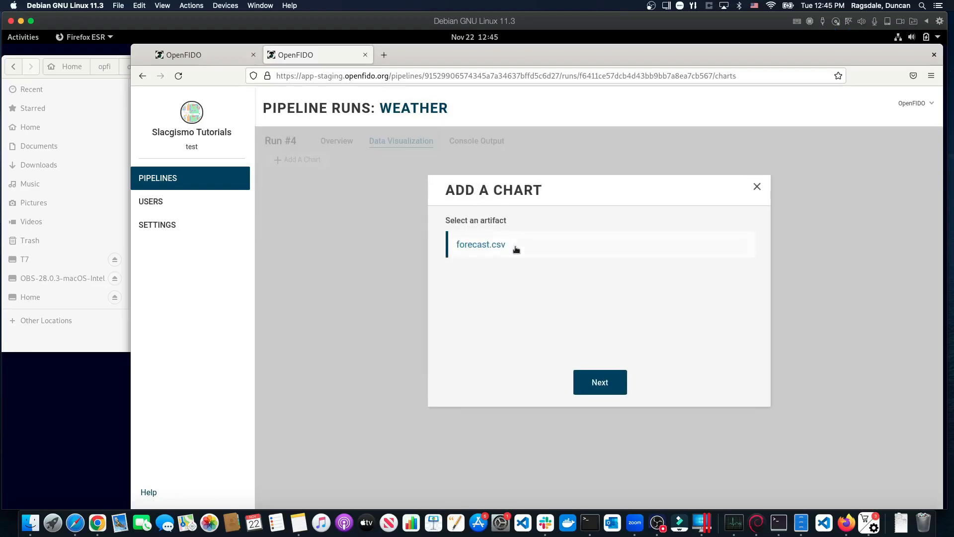
{"action": "left_click", "coordinate": [601, 384]}
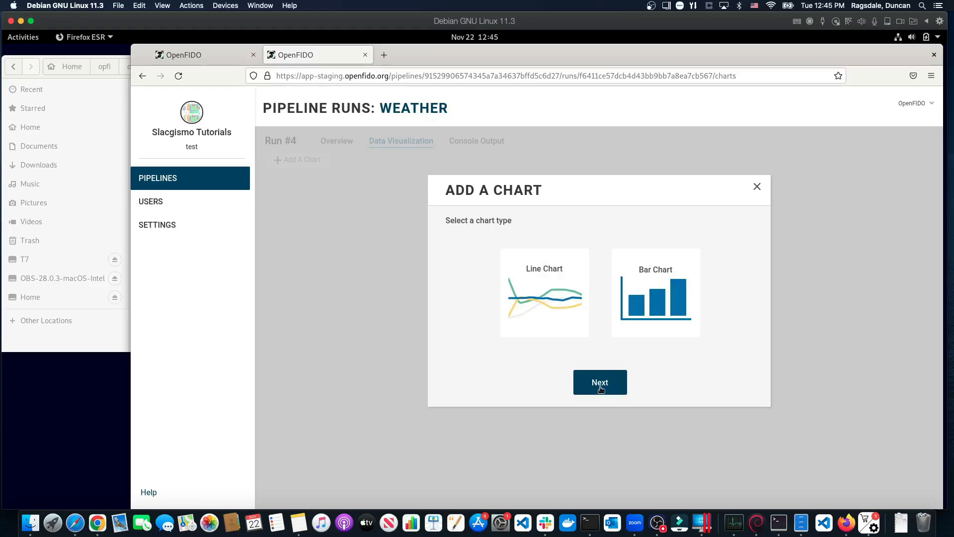
{"action": "left_click", "coordinate": [542, 297]}
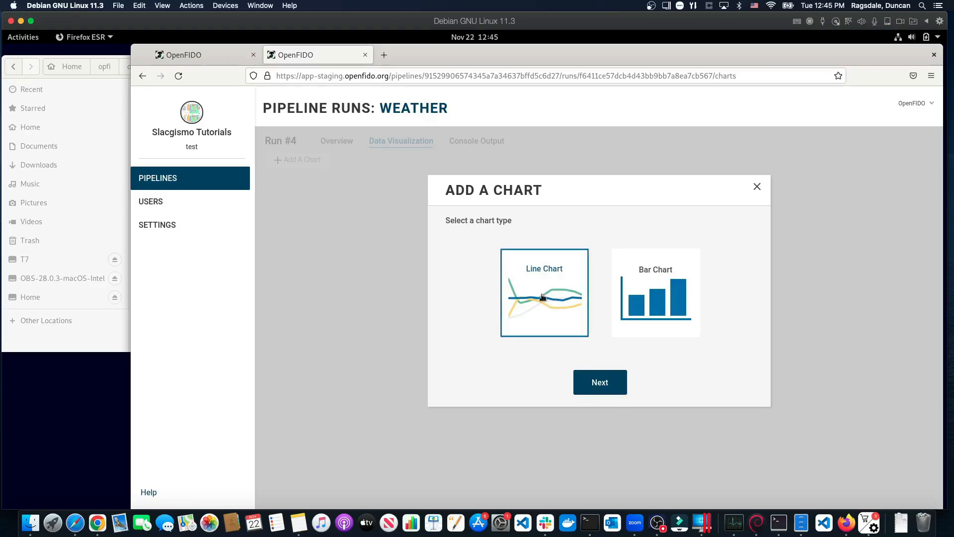
{"action": "left_click", "coordinate": [607, 387]}
{"action": "left_click", "coordinate": [485, 394]}
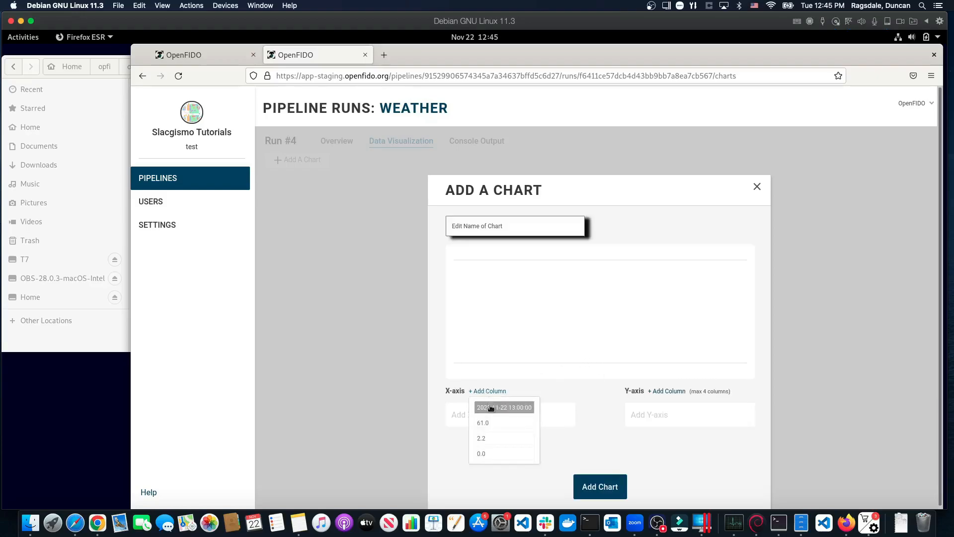
{"action": "left_click", "coordinate": [484, 409]}
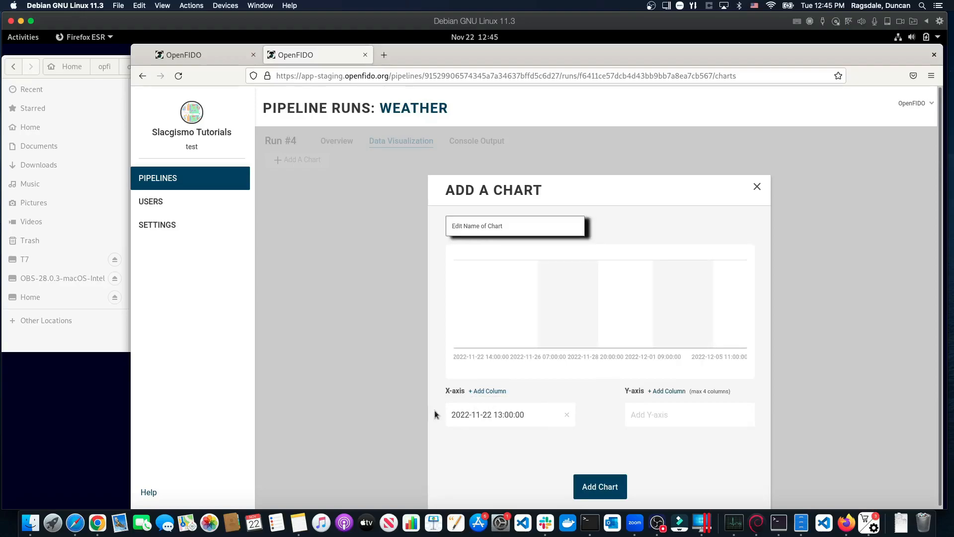
{"action": "left_click", "coordinate": [676, 392]}
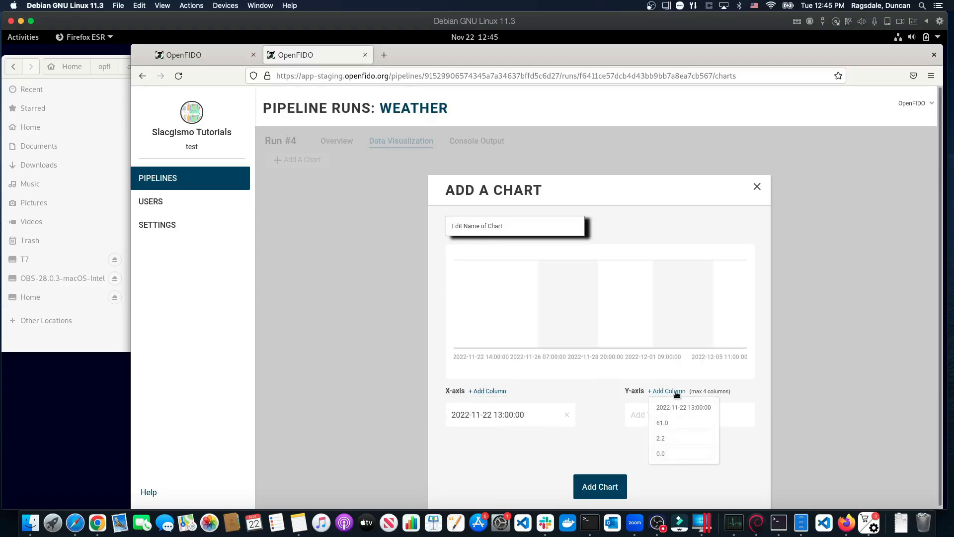
{"action": "left_click", "coordinate": [663, 423]}
Step: Name the chart Forecast and add it to the Weather run
{"action": "left_click", "coordinate": [602, 487]}
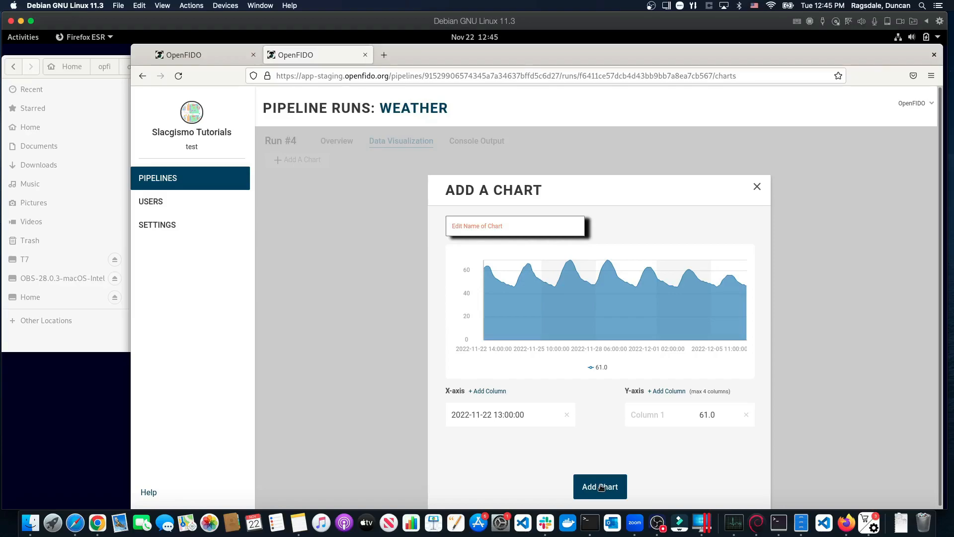
{"action": "left_click", "coordinate": [516, 223]}
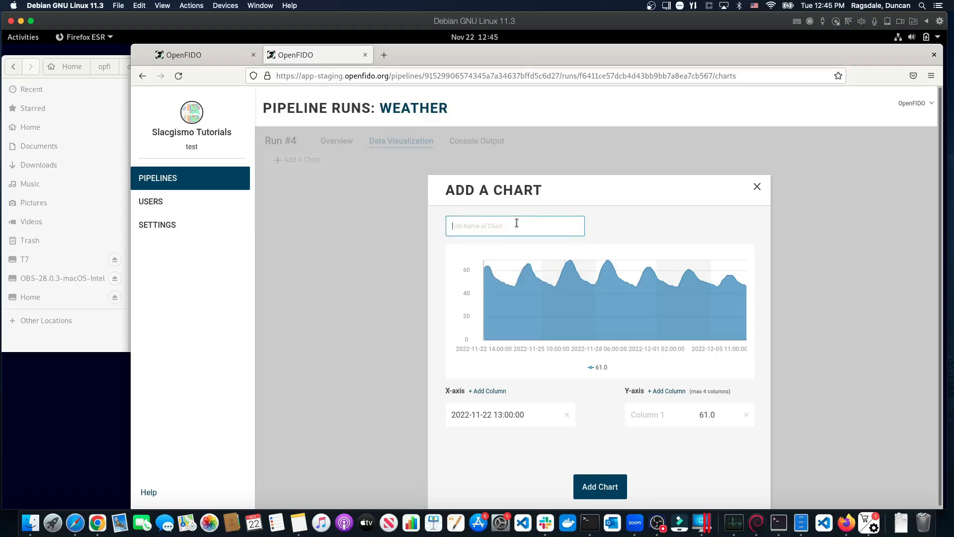
{"action": "type", "text": "Forecast"}
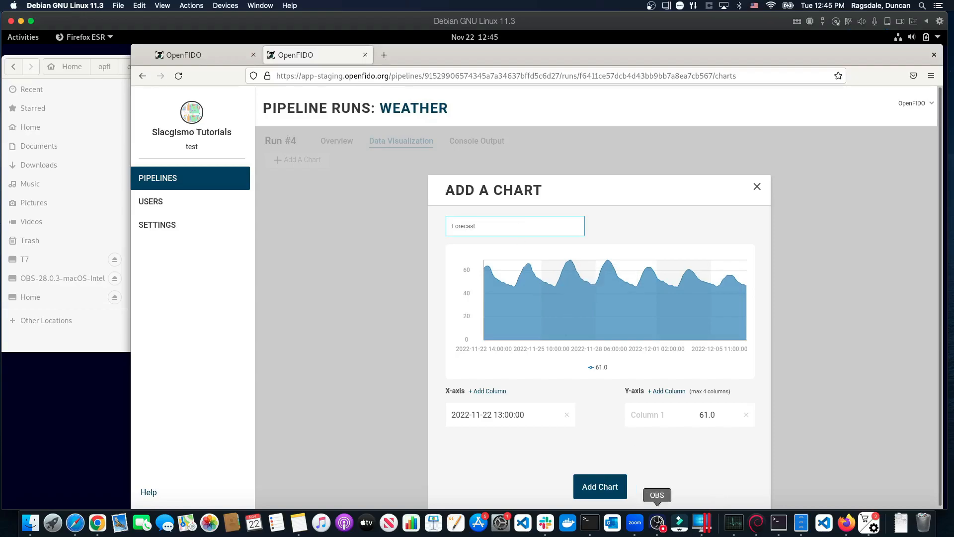
{"action": "left_click", "coordinate": [617, 493]}
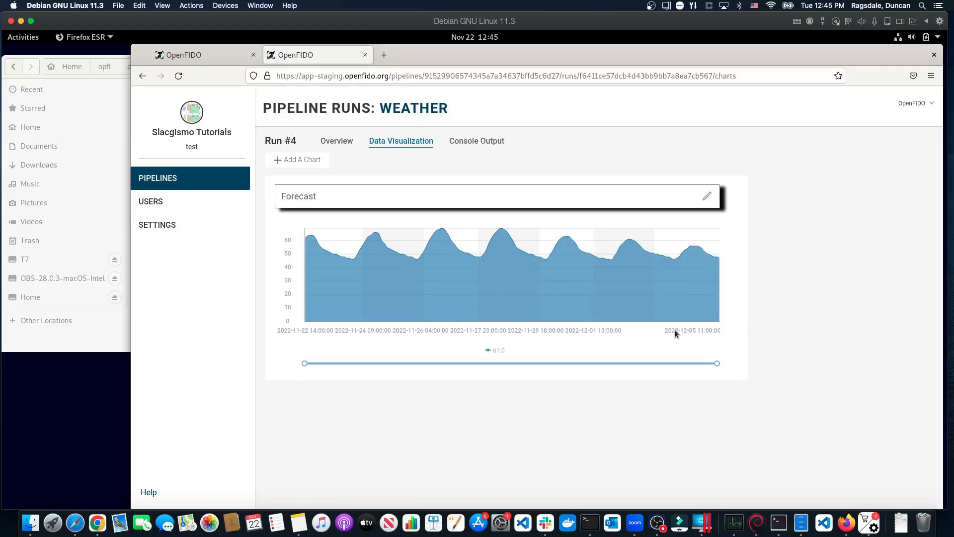
Step: Return to the Weather run's overview and download the forecast.csv artifact as a saved file
{"action": "left_click", "coordinate": [340, 145]}
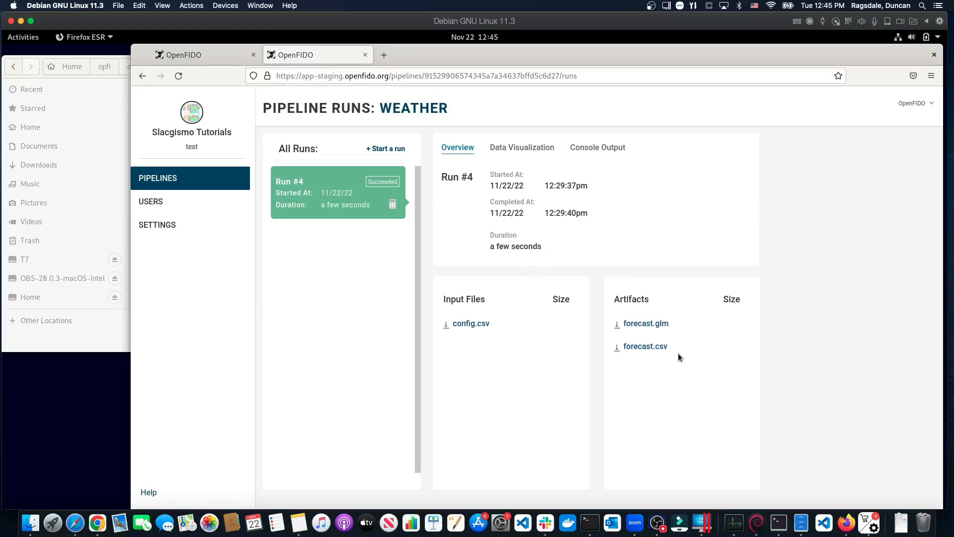
{"action": "left_click", "coordinate": [655, 346]}
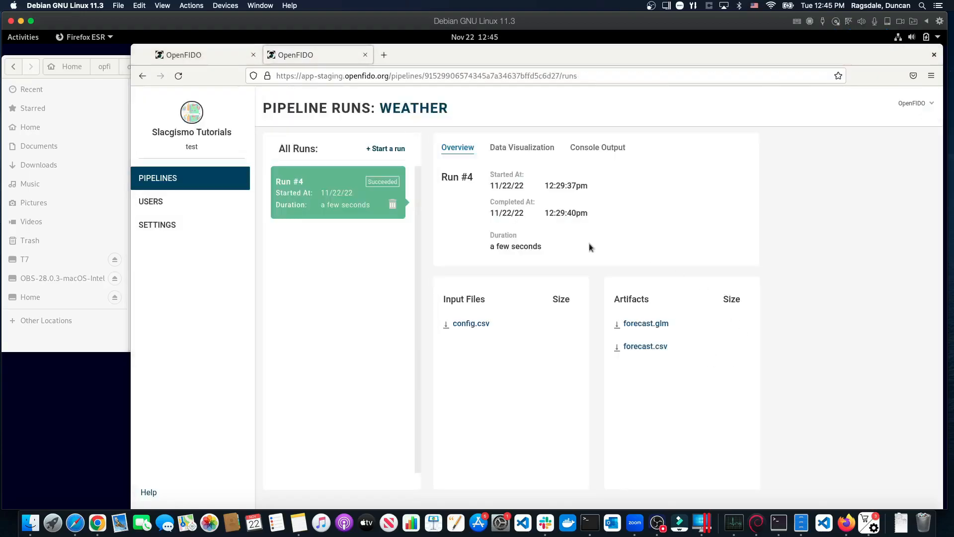
{"action": "key", "text": "alt+s"}
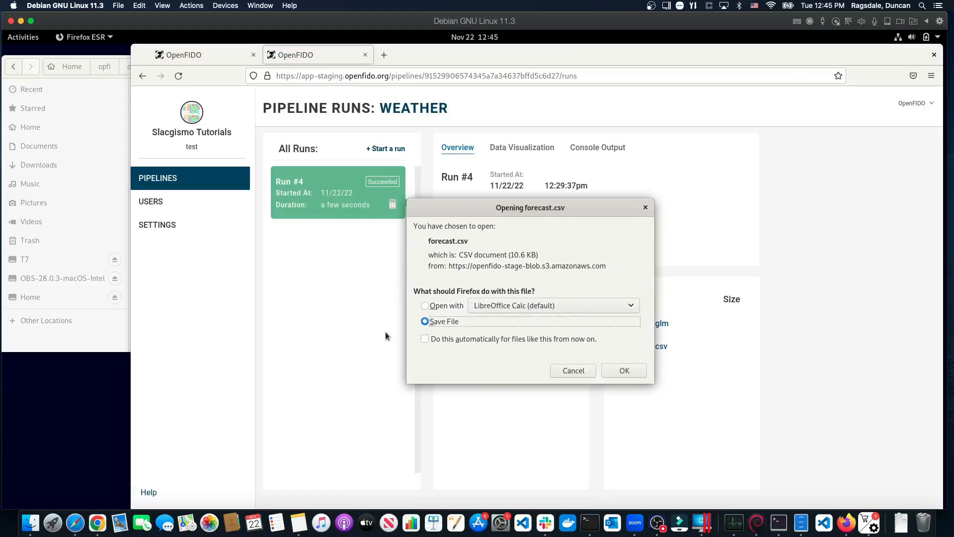
{"action": "left_click", "coordinate": [626, 374]}
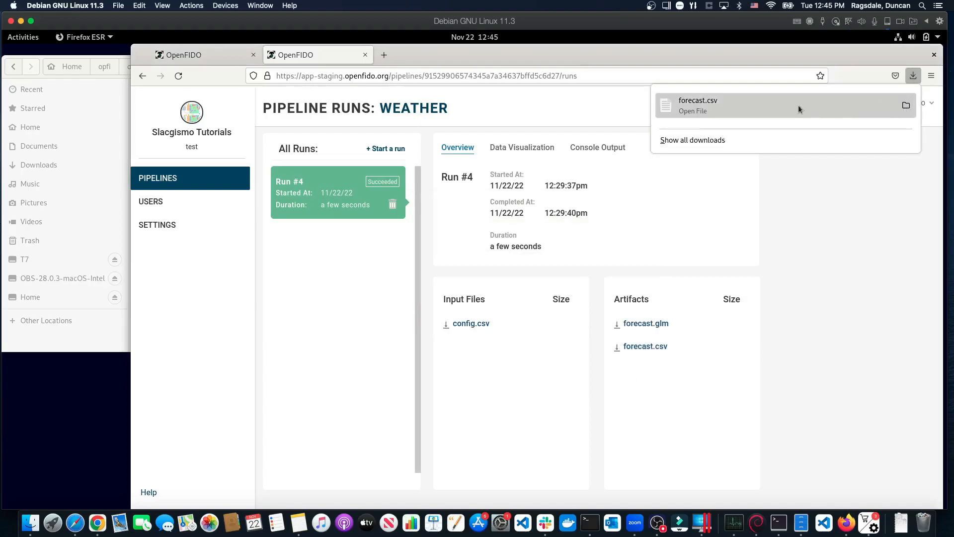
Step: Open the downloaded forecast.csv, look through its rows in the text import preview, and cancel the import
{"action": "left_click", "coordinate": [755, 102]}
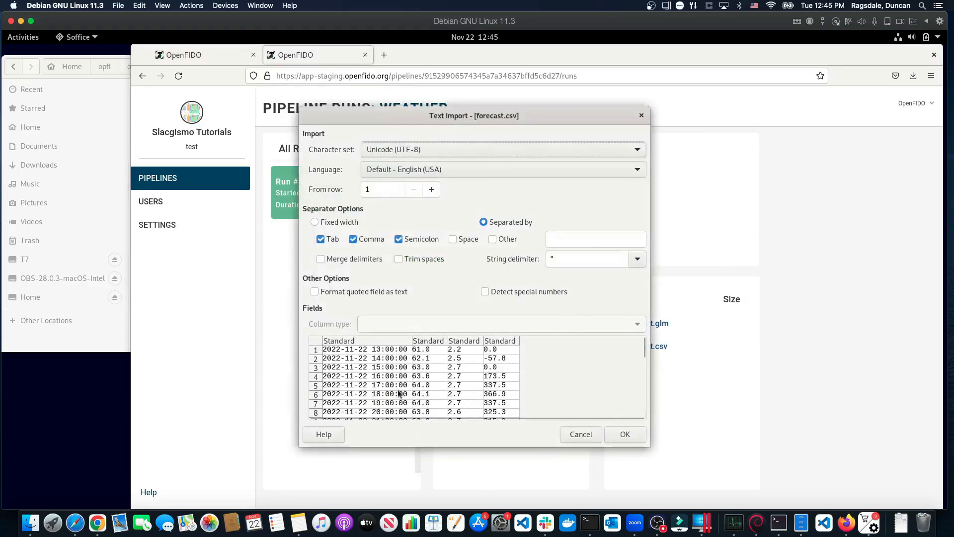
{"action": "scroll", "coordinate": [400, 393], "scroll_direction": "down", "scroll_amount": 7}
{"action": "scroll", "coordinate": [402, 393], "scroll_direction": "up", "scroll_amount": 7}
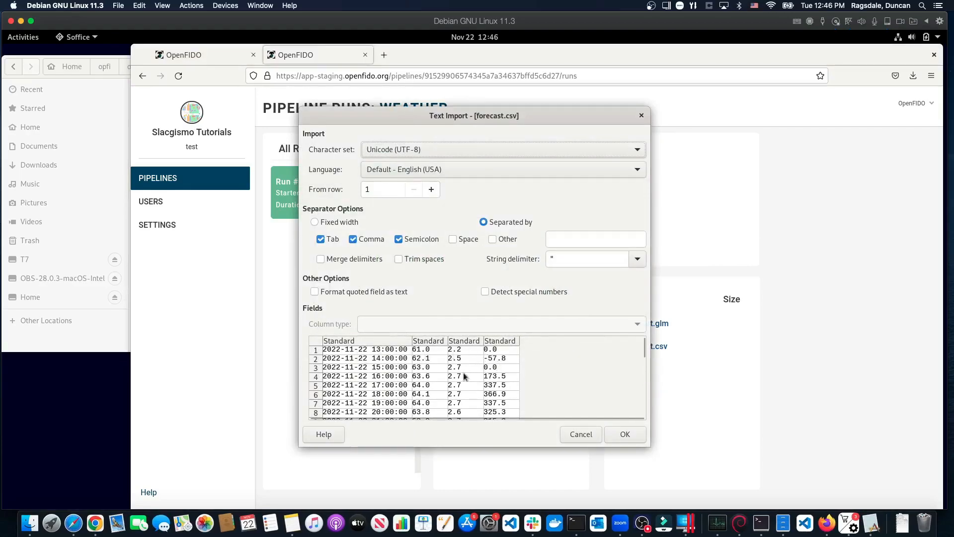
{"action": "left_click", "coordinate": [587, 435]}
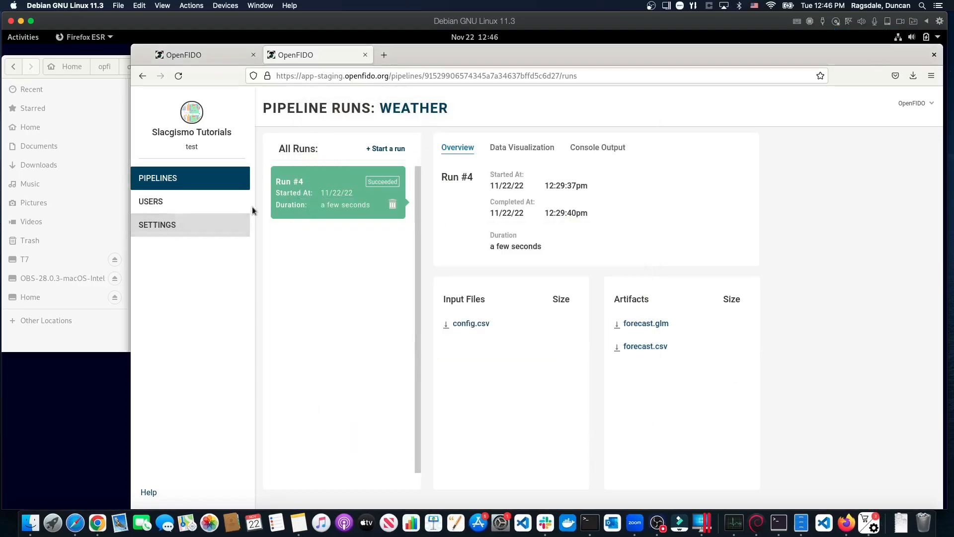
Step: Return to the pipelines list and add a pipeline by importing Pole_create from GitHub with its prefilled settings
{"action": "left_click", "coordinate": [187, 180]}
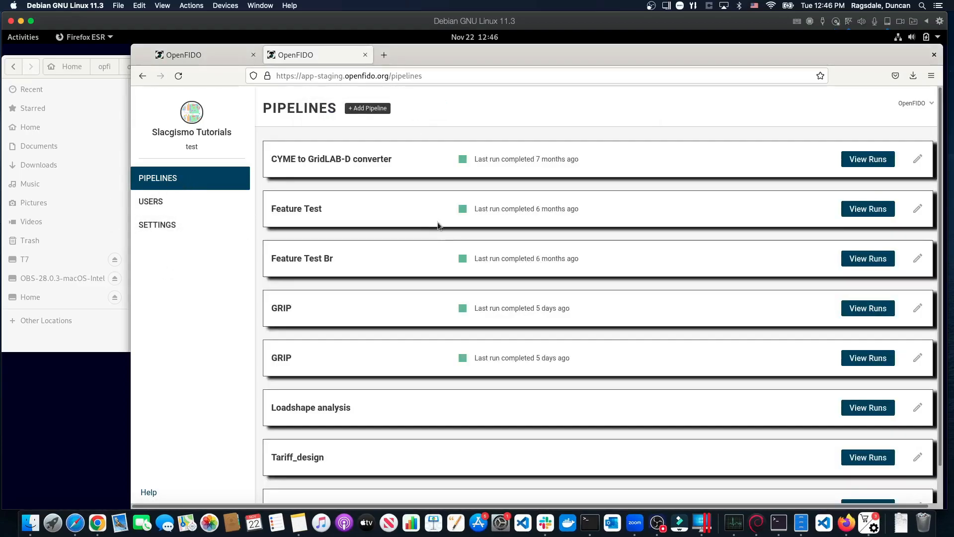
{"action": "scroll", "coordinate": [438, 217], "scroll_direction": "down", "scroll_amount": 1}
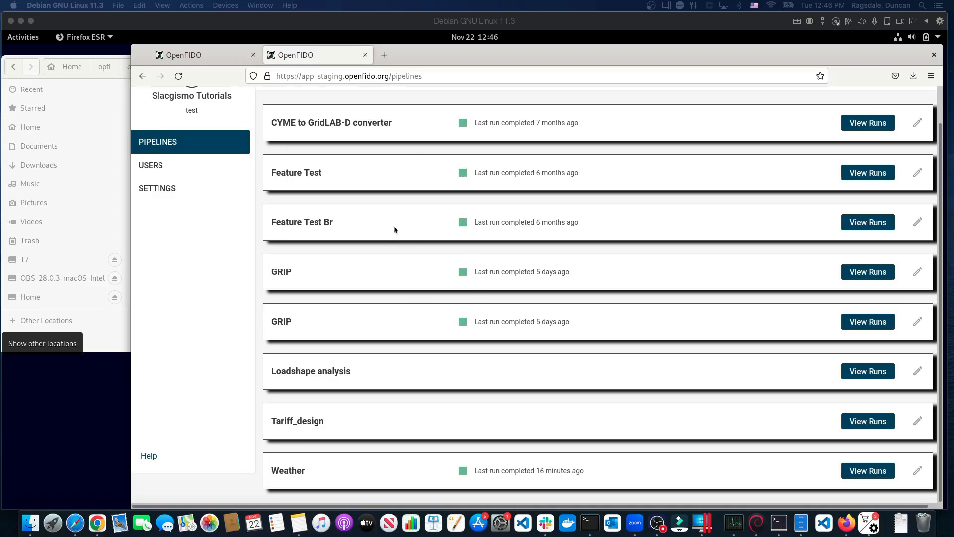
{"action": "scroll", "coordinate": [438, 234], "scroll_direction": "up", "scroll_amount": 2}
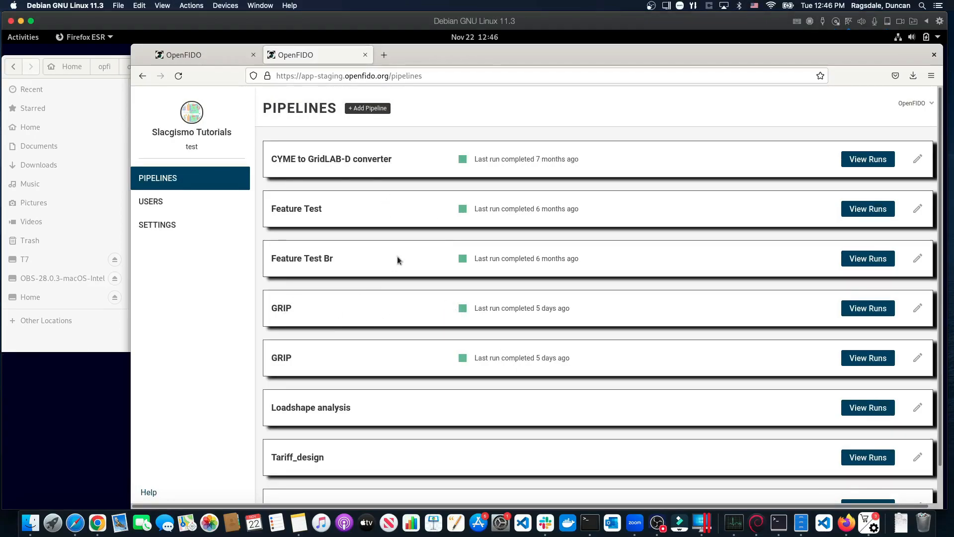
{"action": "left_click", "coordinate": [368, 109]}
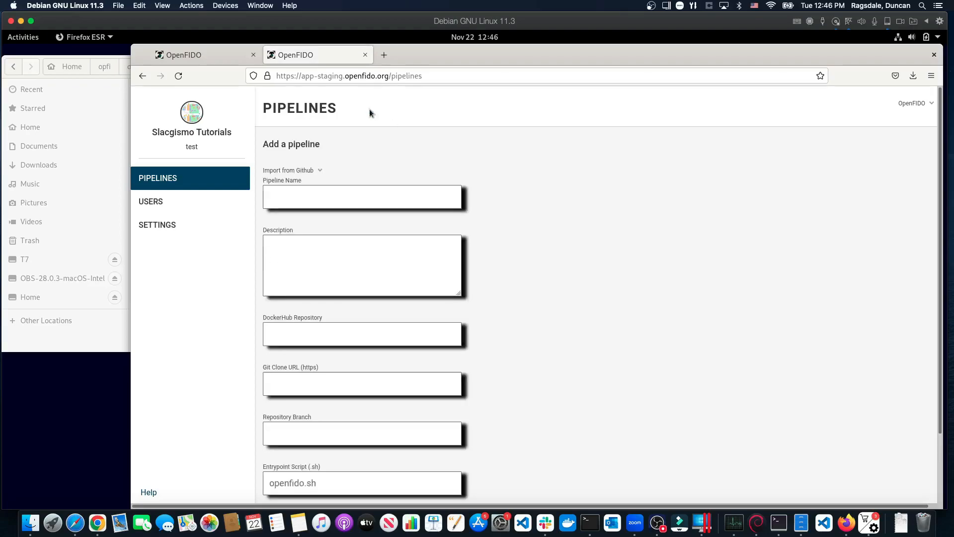
{"action": "left_click", "coordinate": [304, 170]}
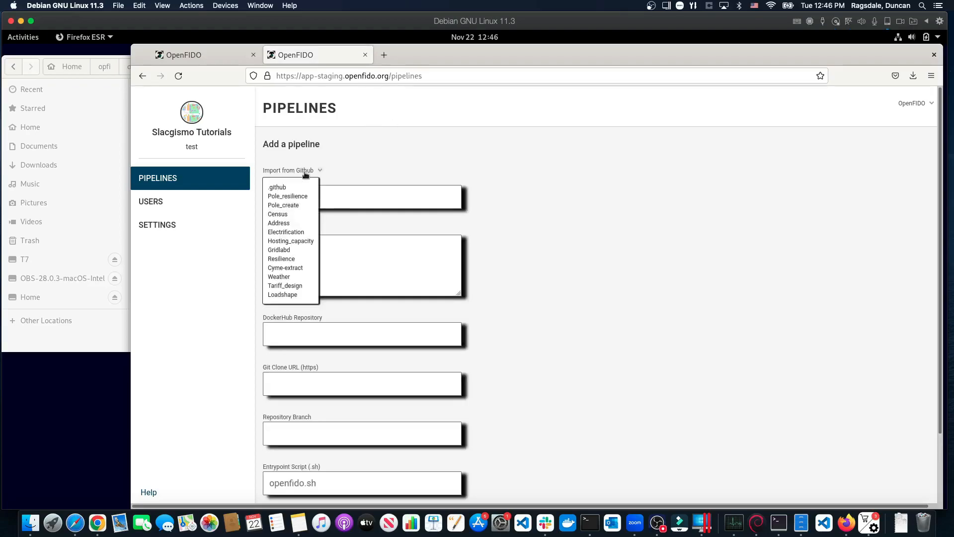
{"action": "left_click", "coordinate": [294, 205]}
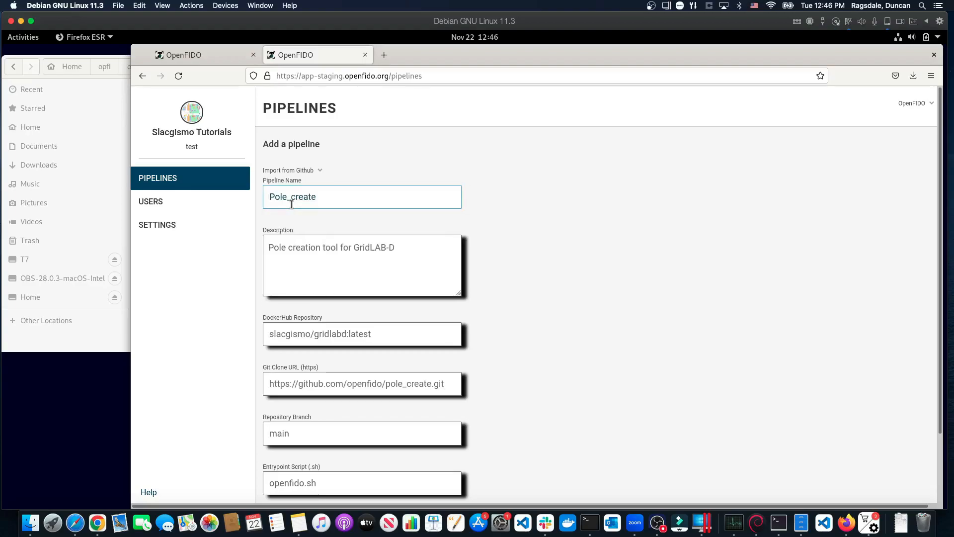
{"action": "scroll", "coordinate": [492, 243], "scroll_direction": "down", "scroll_amount": 3}
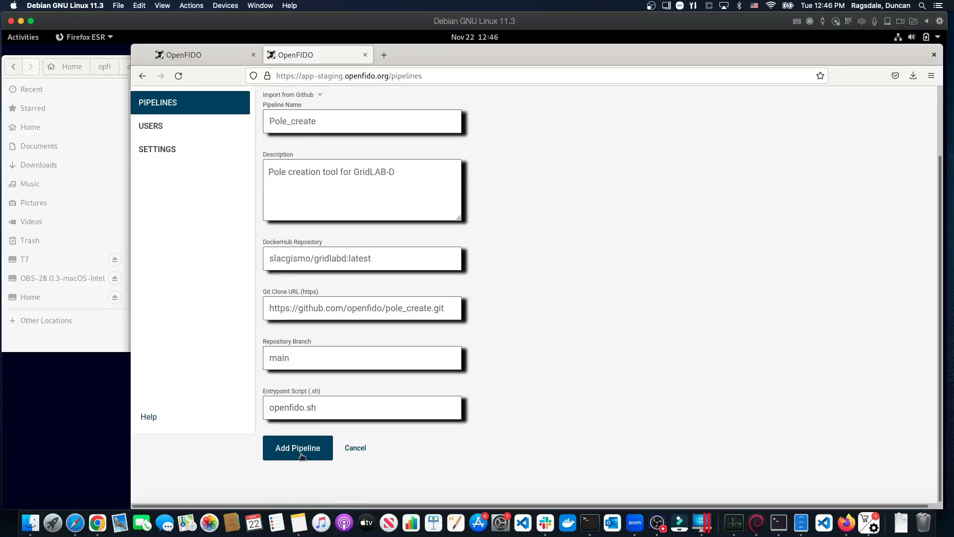
{"action": "left_click", "coordinate": [302, 454]}
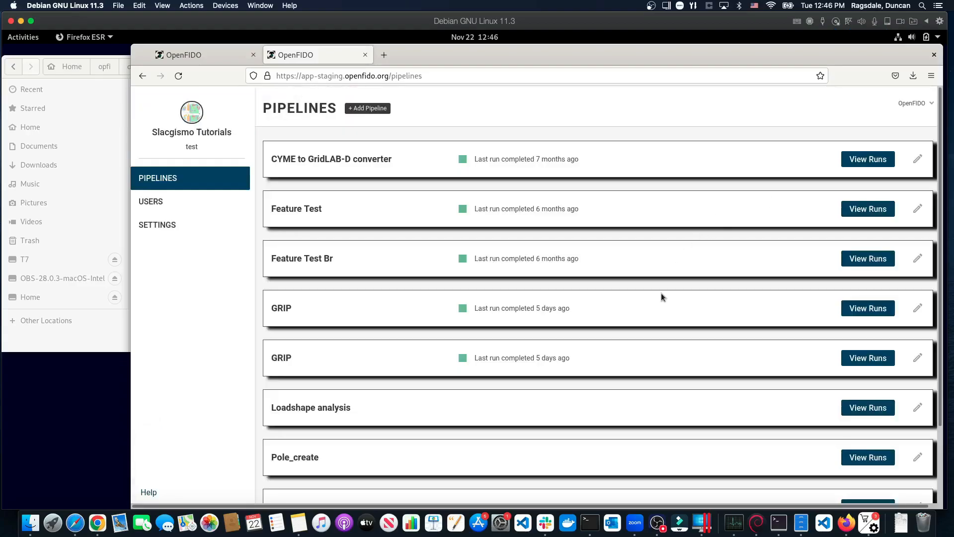
Step: Begin a new run of the Pole_create pipeline and open its config form for manual filling
{"action": "scroll", "coordinate": [489, 370], "scroll_direction": "down", "scroll_amount": 3}
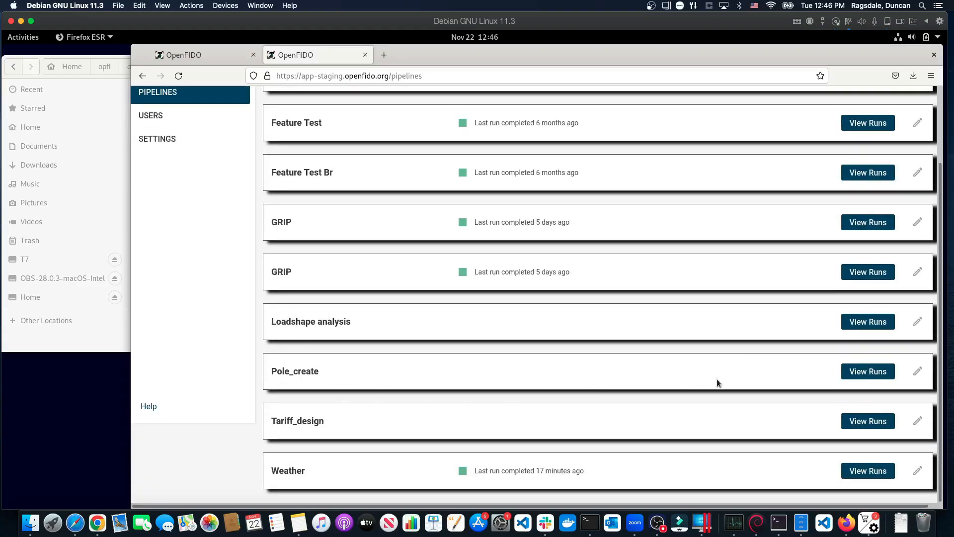
{"action": "left_click", "coordinate": [892, 370]}
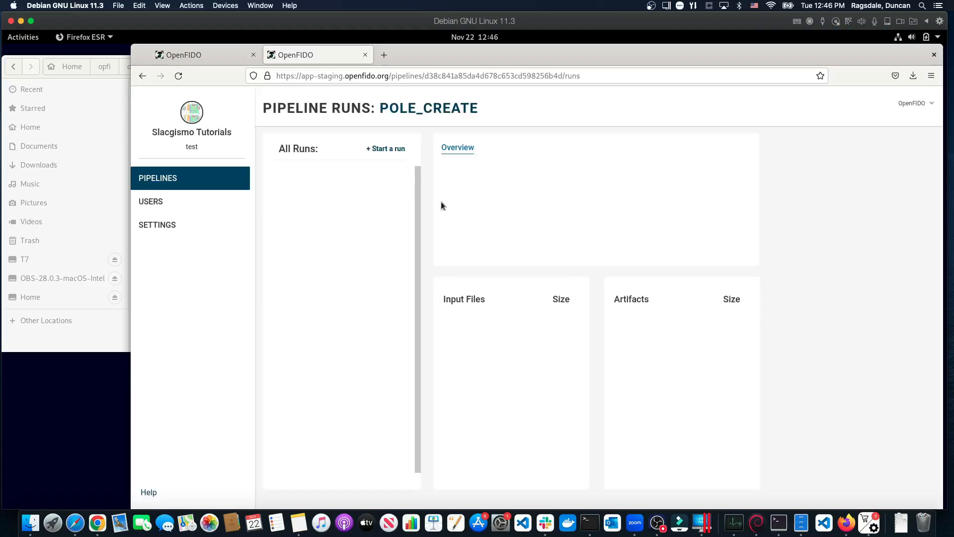
{"action": "left_click", "coordinate": [391, 150]}
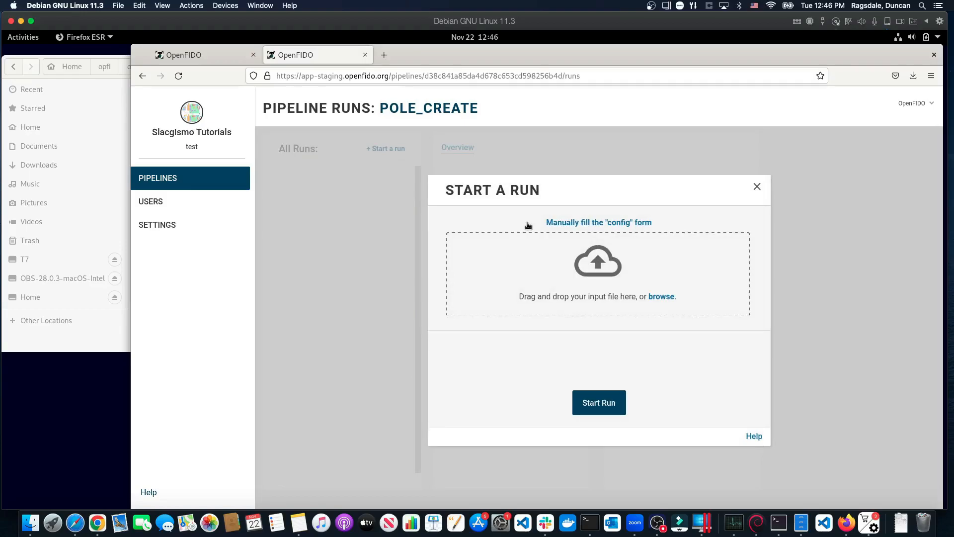
{"action": "left_click", "coordinate": [612, 225]}
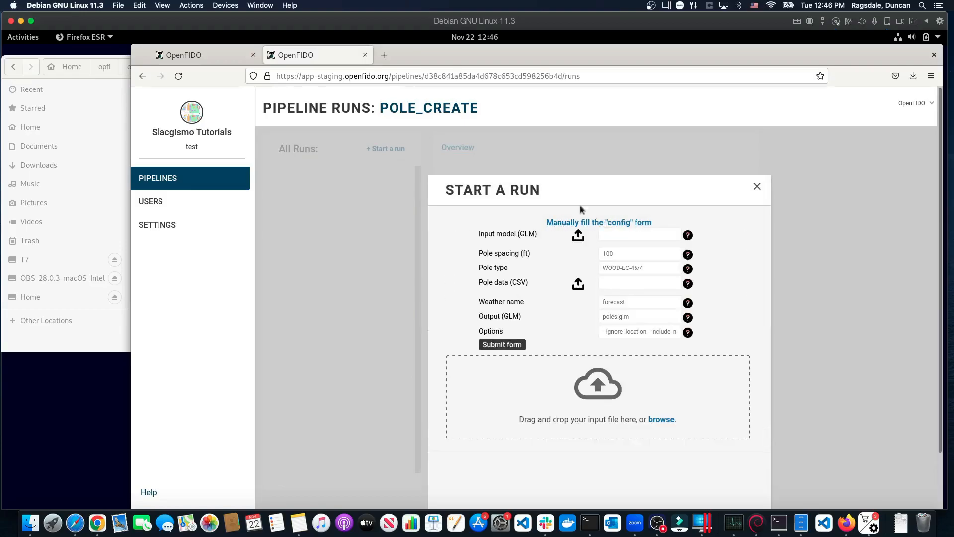
Step: Supply IEEE123.glm as the input model and poles_data.csv as the pole data from the tutorial's Task 4 - Add poles to model folder
{"action": "left_click", "coordinate": [84, 347]}
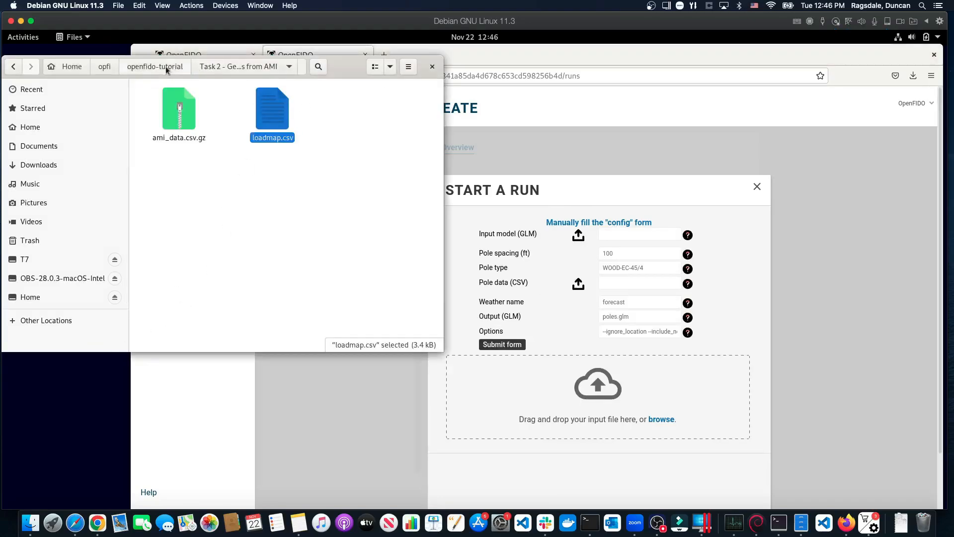
{"action": "left_click", "coordinate": [228, 70]}
{"action": "left_click", "coordinate": [221, 78]}
{"action": "left_click", "coordinate": [161, 67]}
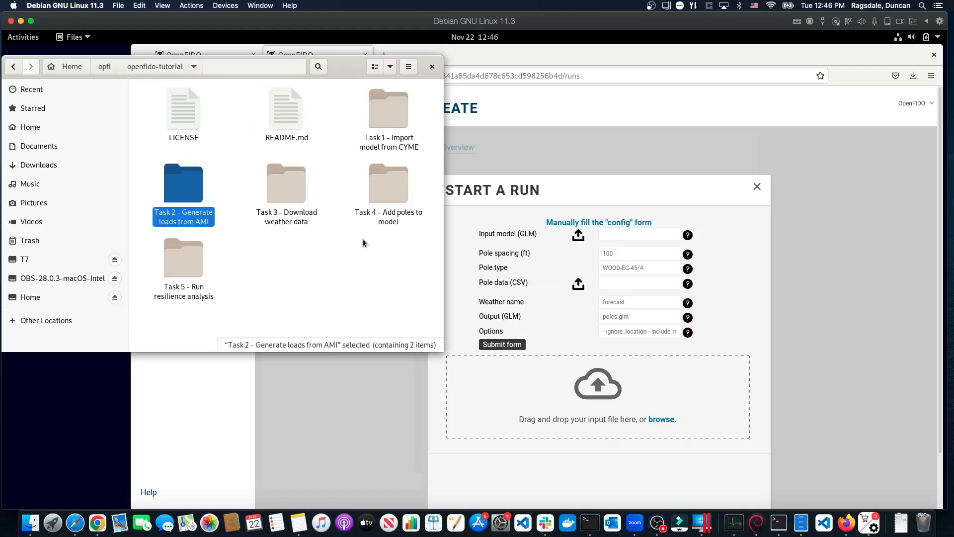
{"action": "left_click", "coordinate": [392, 184]}
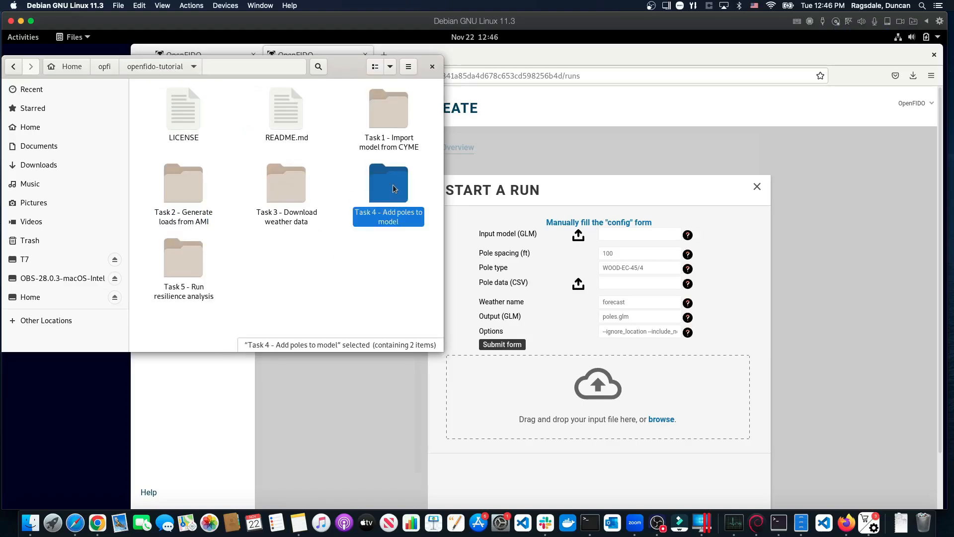
{"action": "double_click", "coordinate": [393, 185]}
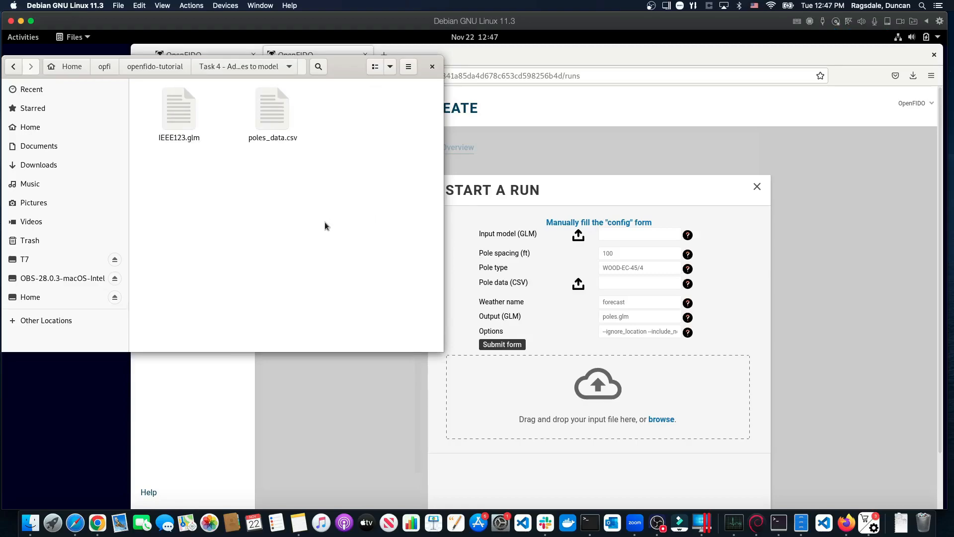
{"action": "left_click_drag", "start_coordinate": [182, 111], "coordinate": [642, 234]}
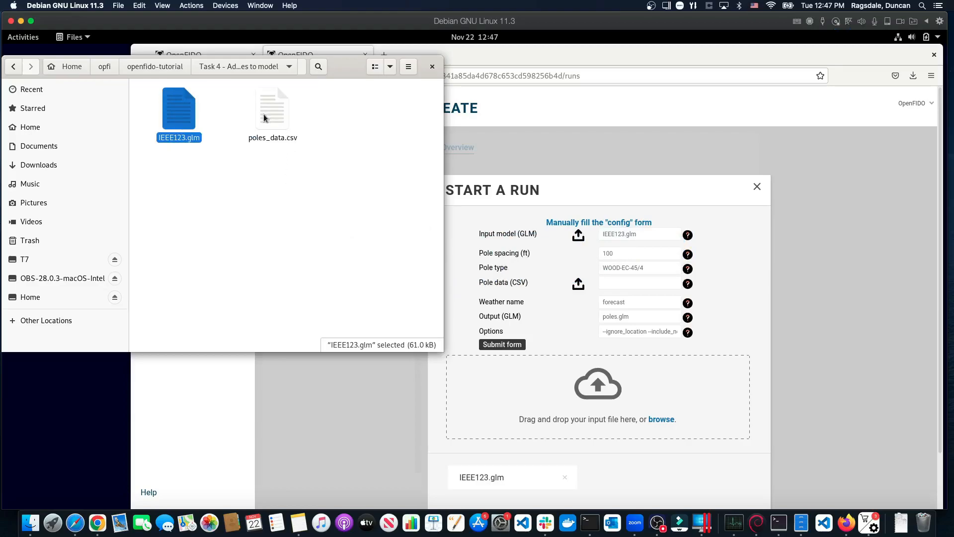
{"action": "left_click_drag", "start_coordinate": [264, 118], "coordinate": [631, 284]}
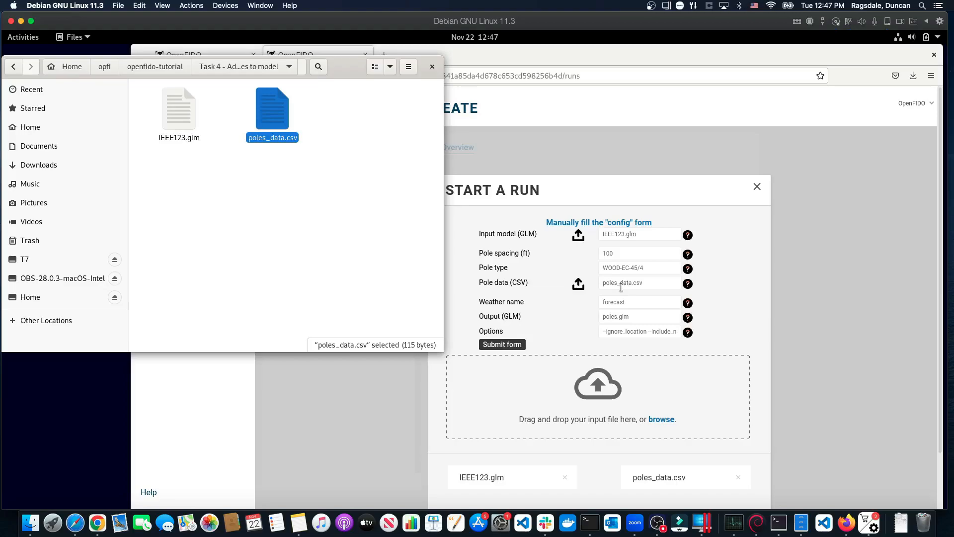
Step: Set the output model name to IEEE123_poles.glm, submit the config form, and start the Pole_create run
{"action": "left_click", "coordinate": [603, 317]}
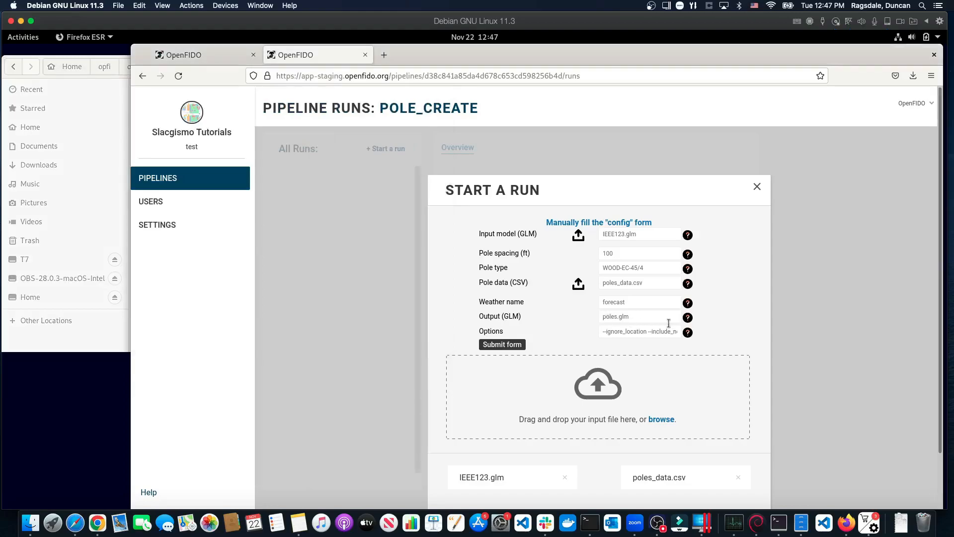
{"action": "type", "text": "IEEE123_"}
{"action": "scroll", "coordinate": [552, 311], "scroll_direction": "down", "scroll_amount": 3}
{"action": "left_click", "coordinate": [520, 283]}
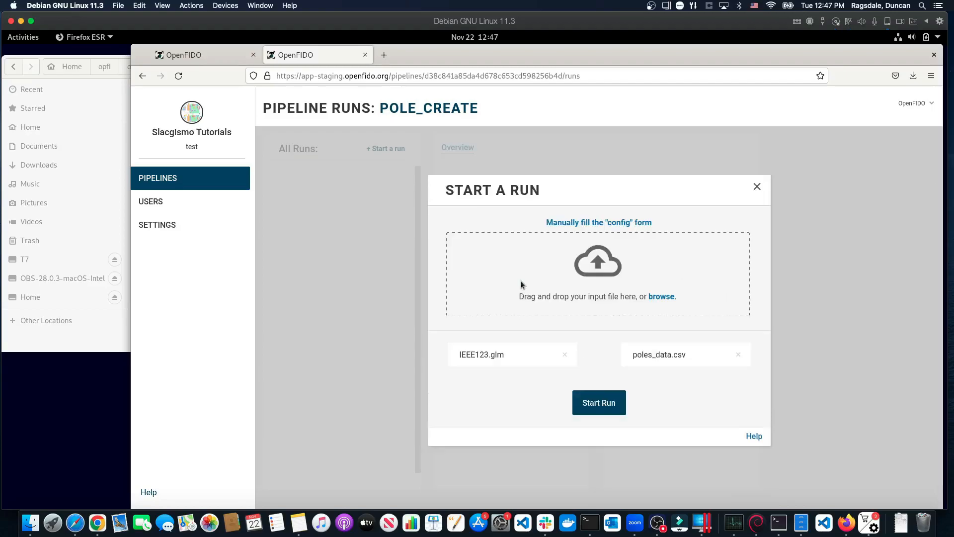
{"action": "left_click", "coordinate": [603, 440]}
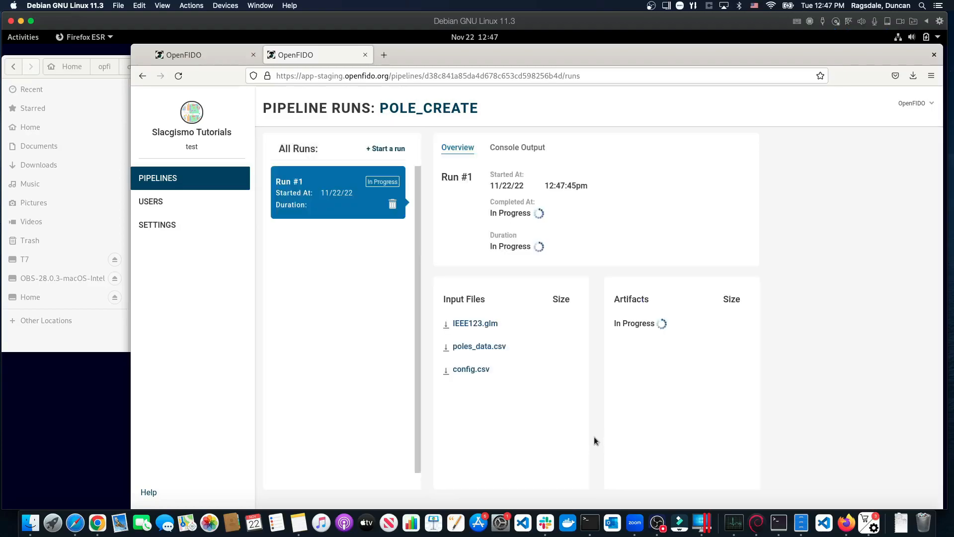
Step: Examine the Pole_create run's console output, covering both the standard output and the standard error
{"action": "left_click", "coordinate": [522, 147]}
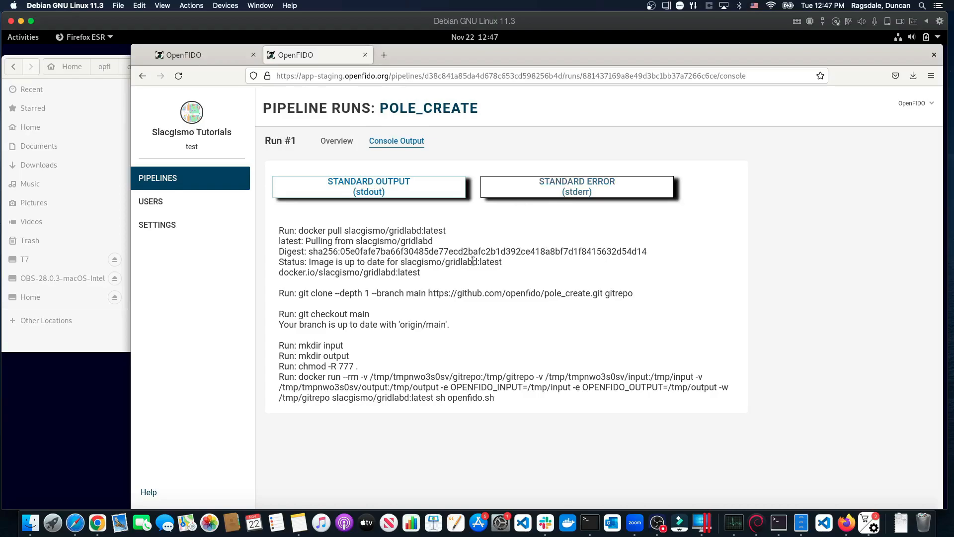
{"action": "left_click", "coordinate": [575, 186]}
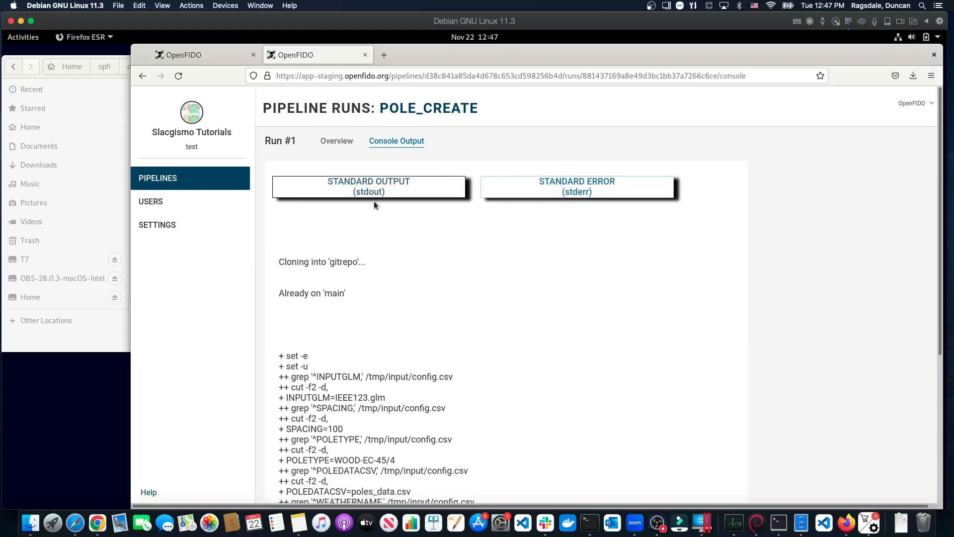
{"action": "left_click", "coordinate": [370, 196]}
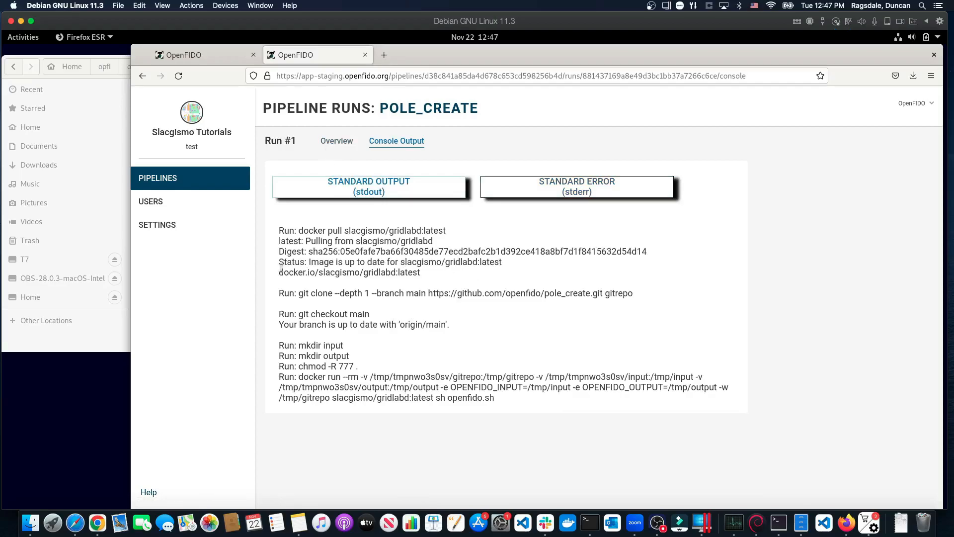
{"action": "left_click_drag", "start_coordinate": [281, 264], "coordinate": [273, 222]}
{"action": "left_click", "coordinate": [533, 264]}
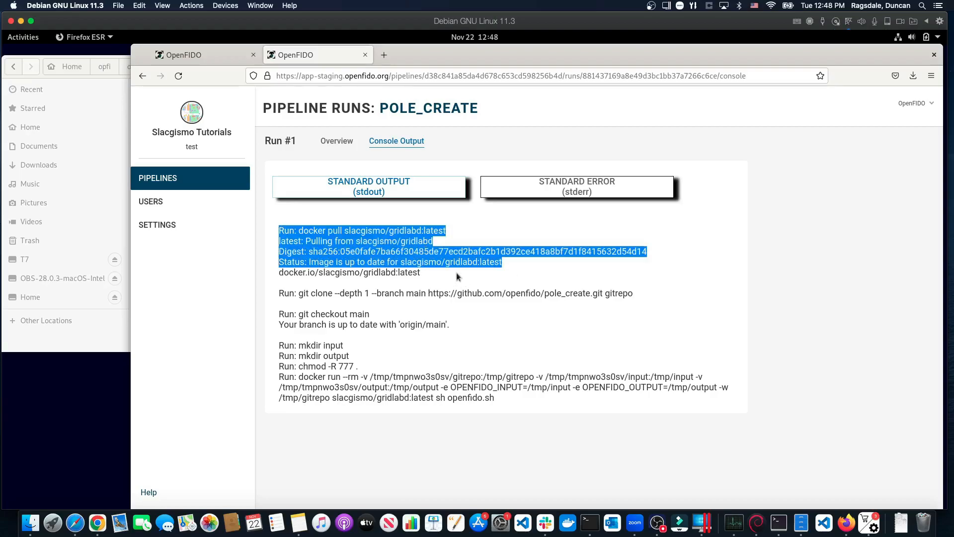
{"action": "left_click", "coordinate": [418, 271]}
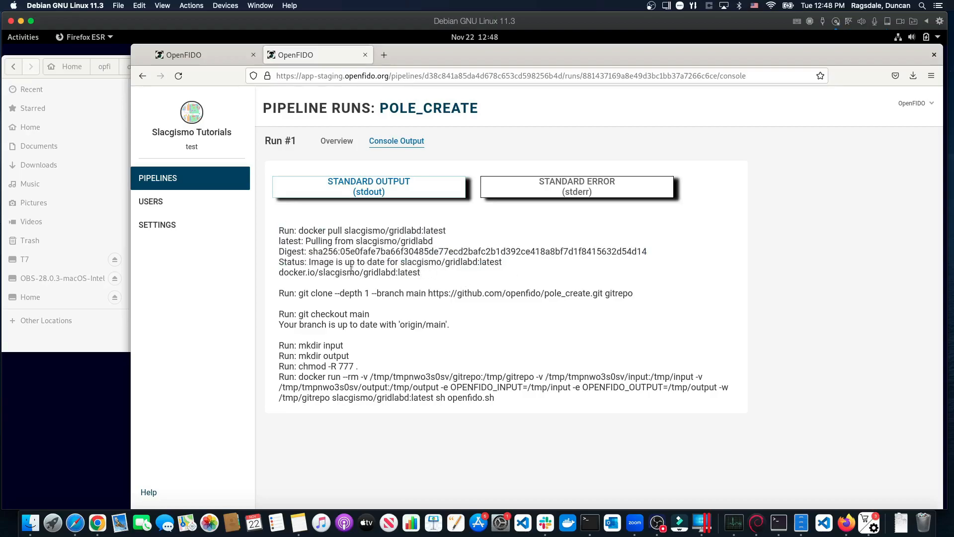
Step: Return to the Pole_create run's overview and download the IEEE123_poles.glm artifact as a saved file
{"action": "left_click", "coordinate": [339, 142]}
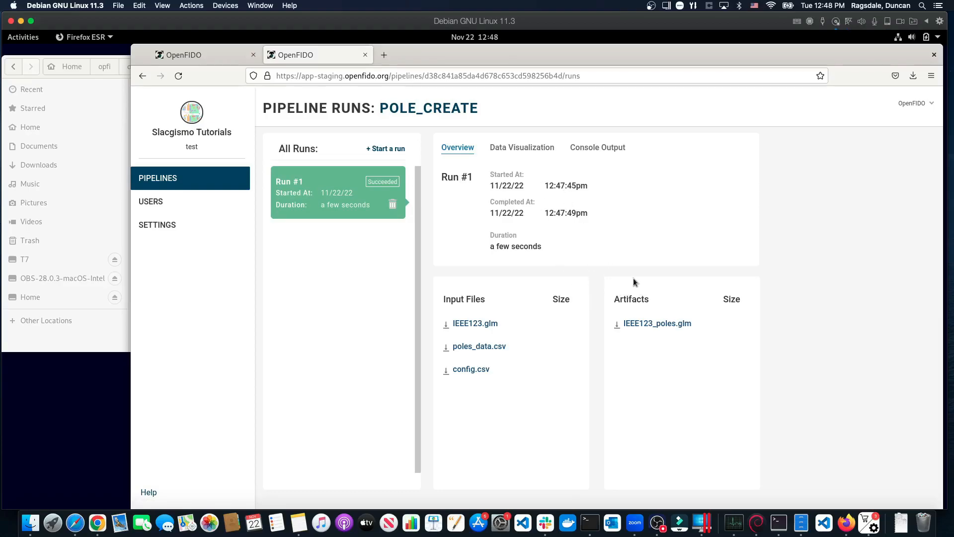
{"action": "left_click", "coordinate": [658, 324]}
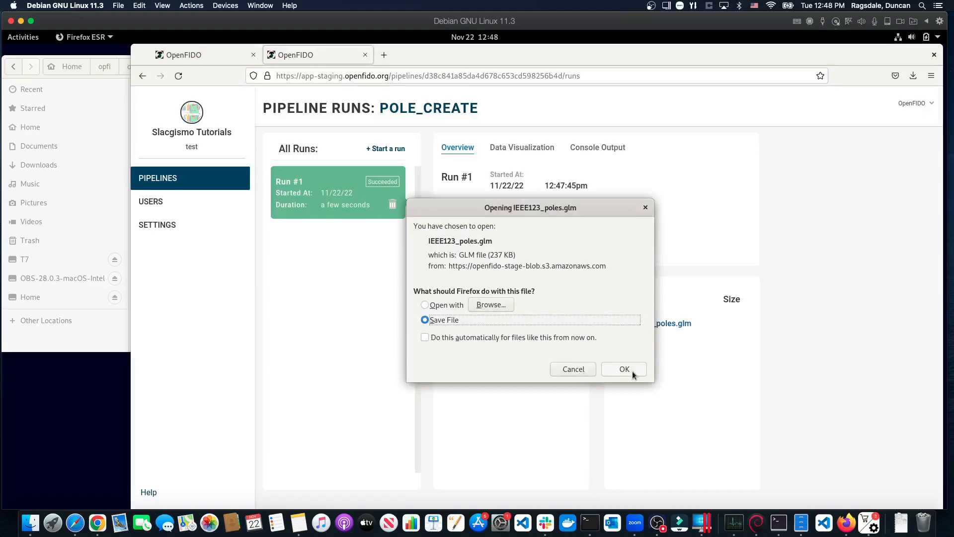
{"action": "left_click", "coordinate": [635, 372]}
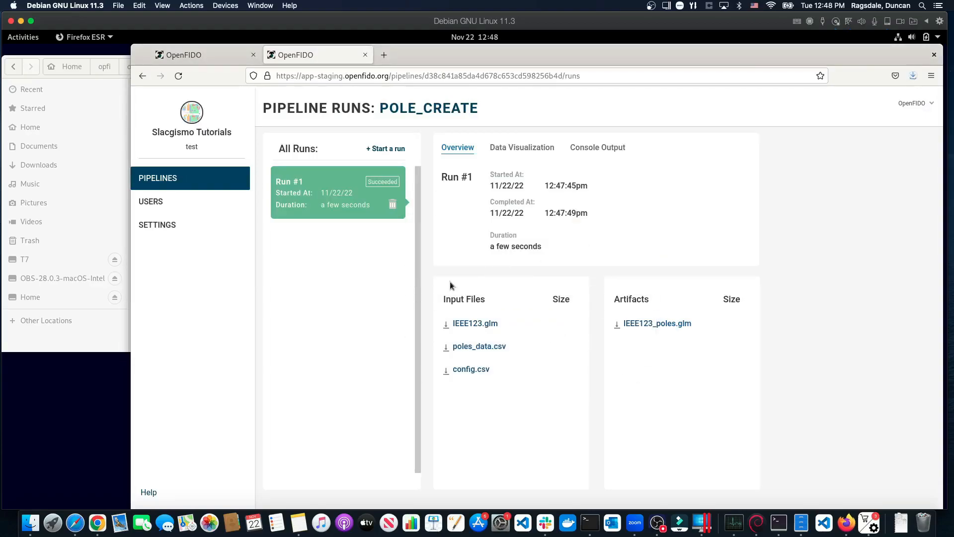
Step: Open the downloaded IEEE123_poles.glm from the Downloads folder in Text Editor, look through its pole objects, and close it
{"action": "left_click", "coordinate": [28, 522]}
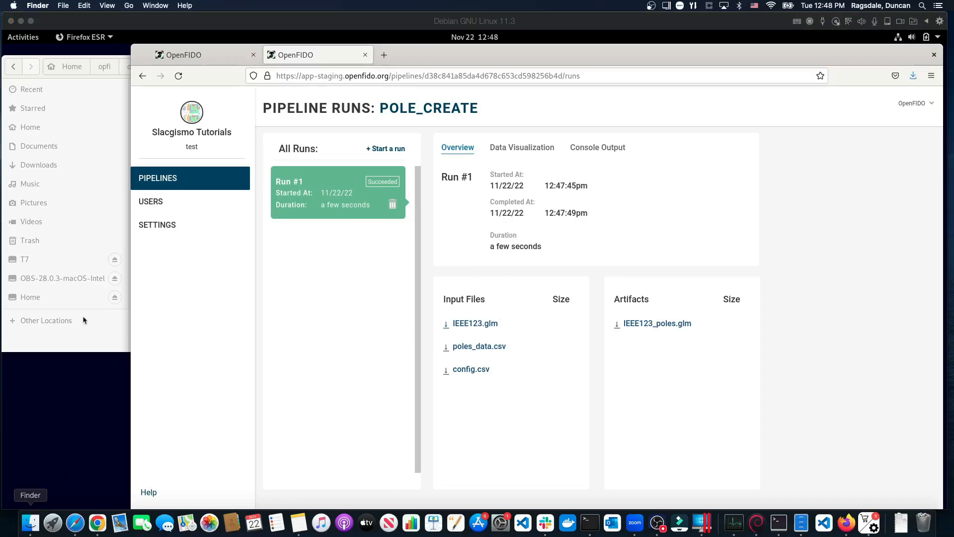
{"action": "left_click", "coordinate": [34, 145]}
{"action": "left_click", "coordinate": [40, 163]}
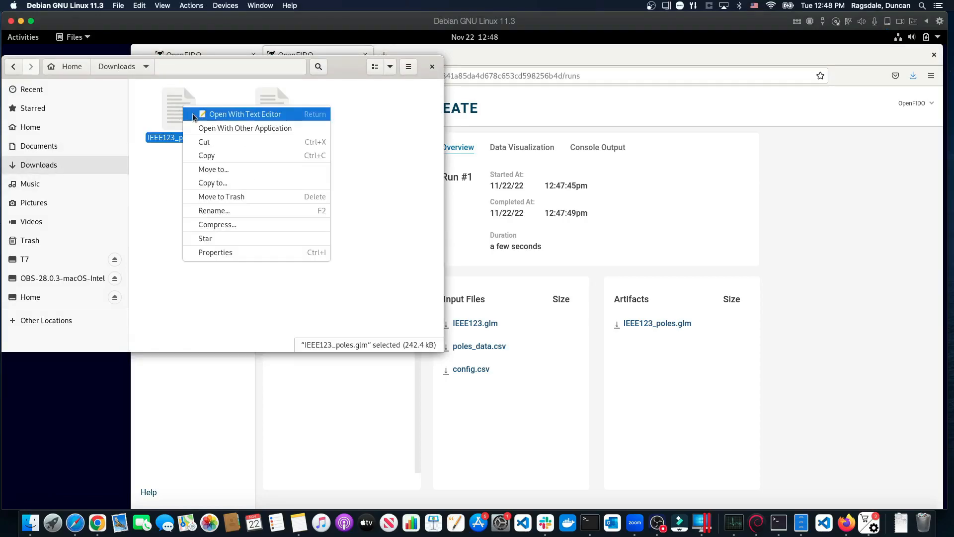
{"action": "left_click", "coordinate": [211, 114]}
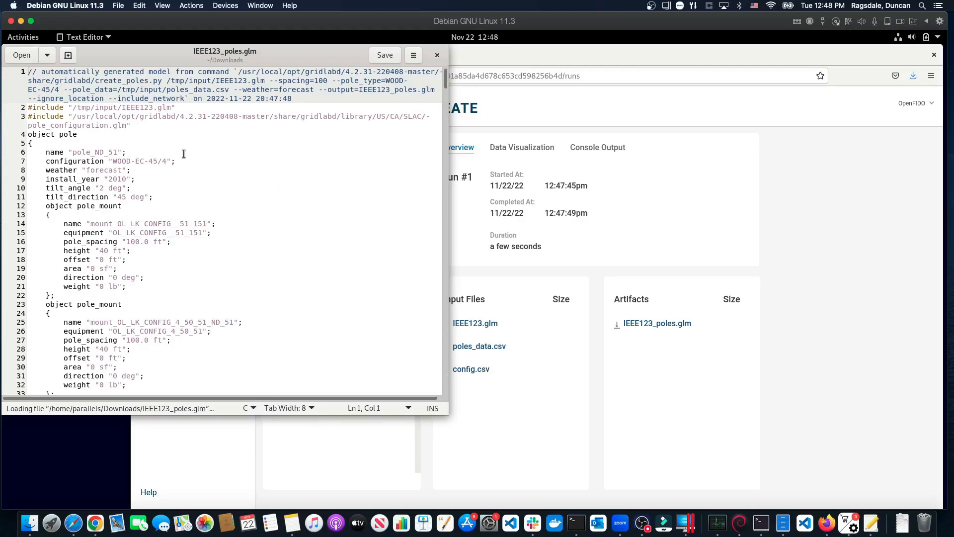
{"action": "scroll", "coordinate": [181, 155], "scroll_direction": "down", "scroll_amount": 12}
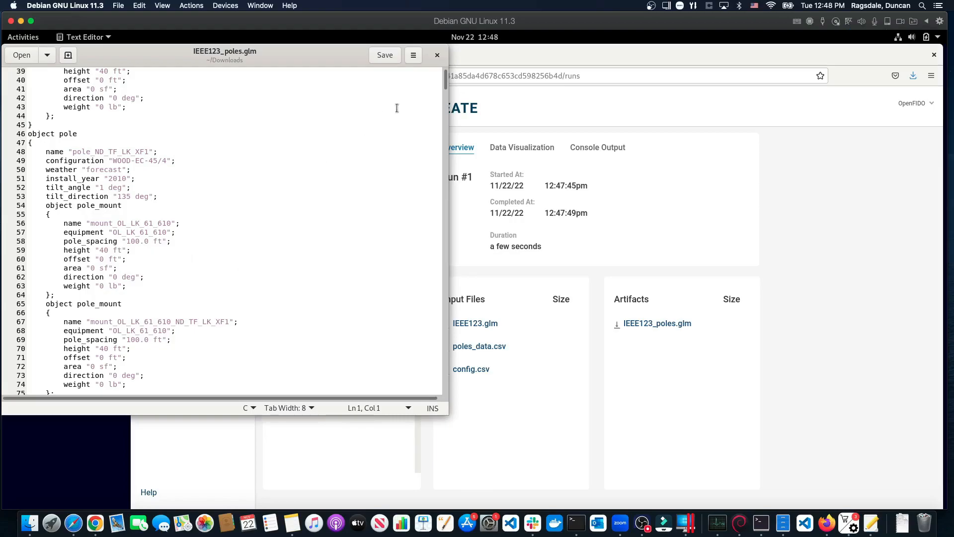
{"action": "left_click", "coordinate": [437, 55]}
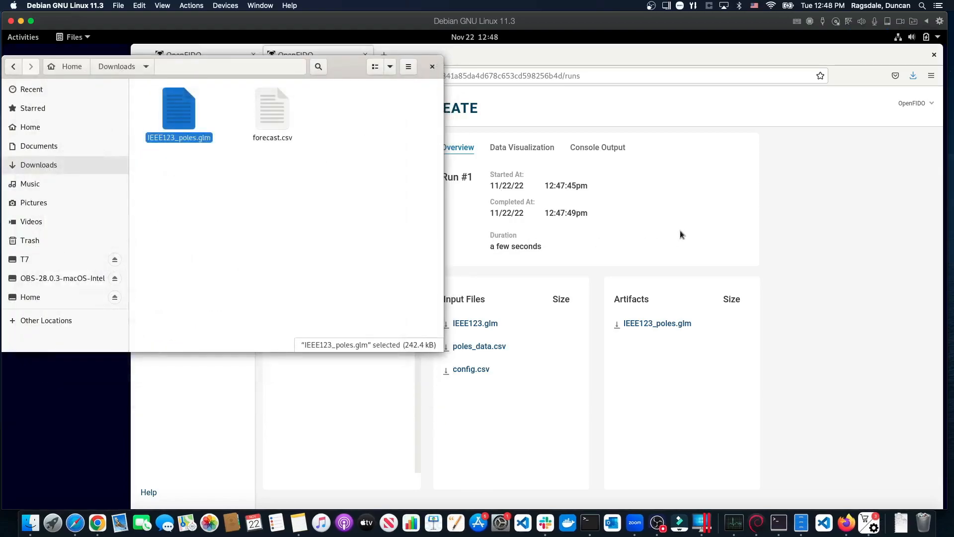
Step: Return to OpenFIDO's pipelines list in Firefox and add a pipeline by importing Pole_resilience from GitHub with its prefilled settings
{"action": "left_click", "coordinate": [681, 234]}
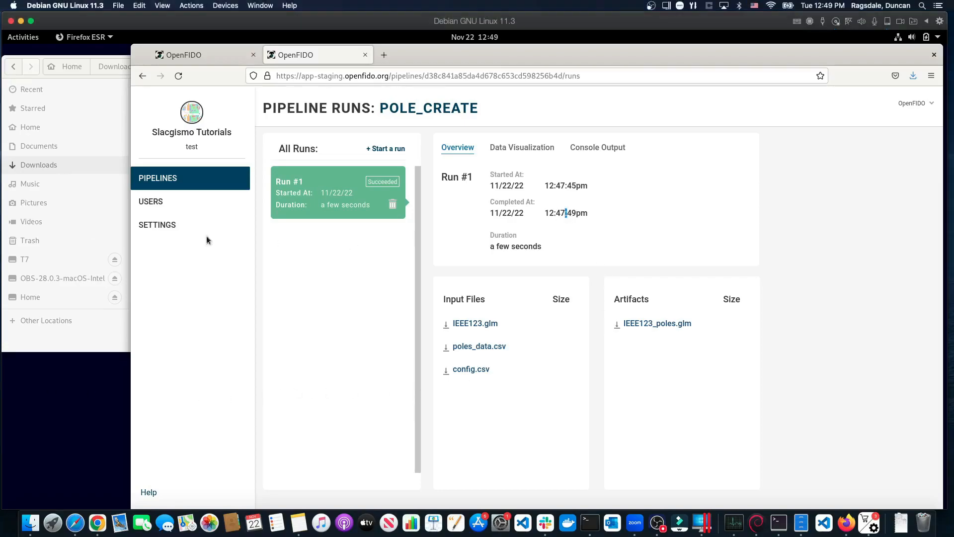
{"action": "left_click", "coordinate": [171, 180]}
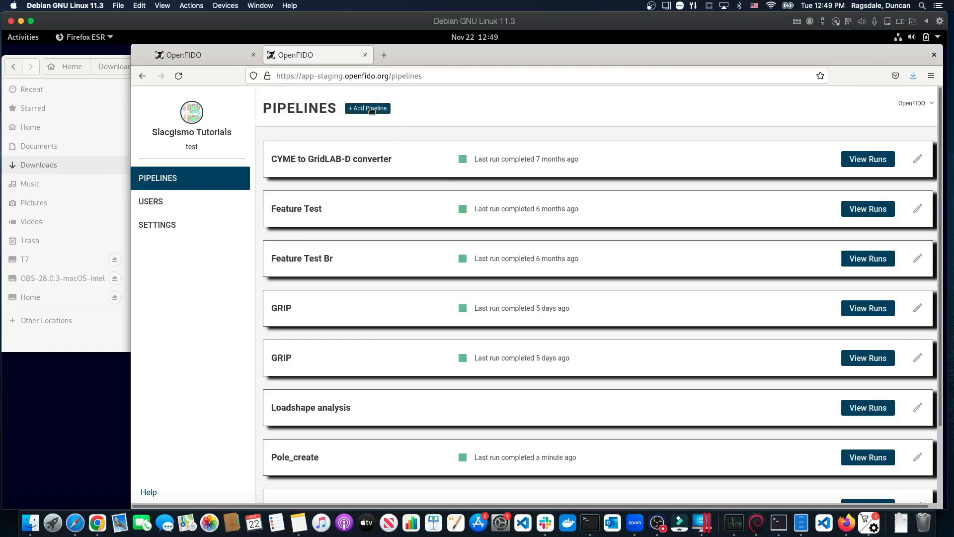
{"action": "left_click", "coordinate": [368, 108]}
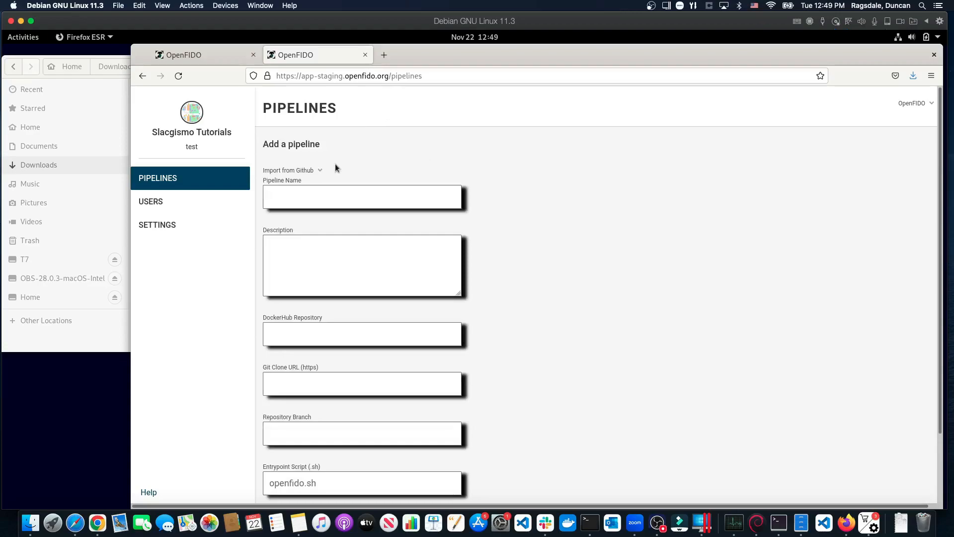
{"action": "left_click", "coordinate": [306, 172]}
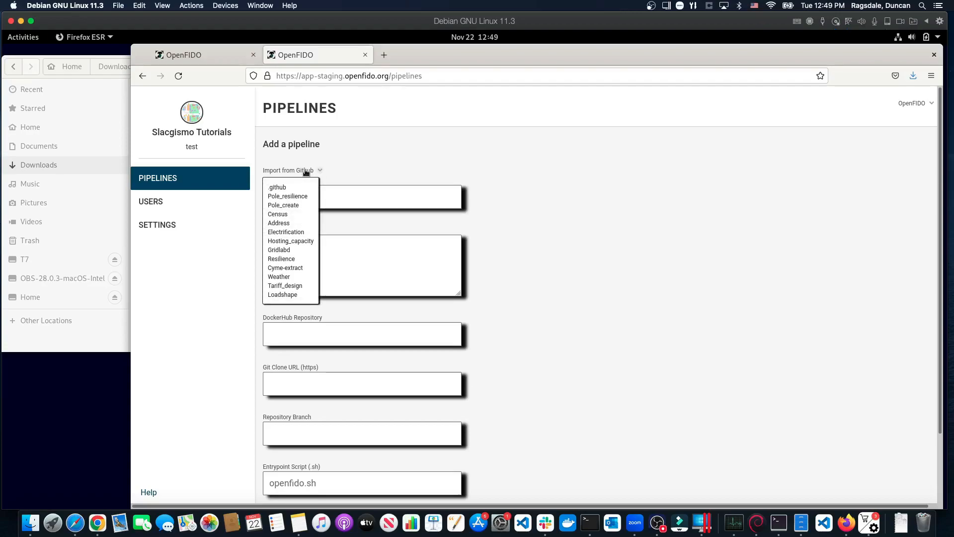
{"action": "left_click", "coordinate": [287, 196]}
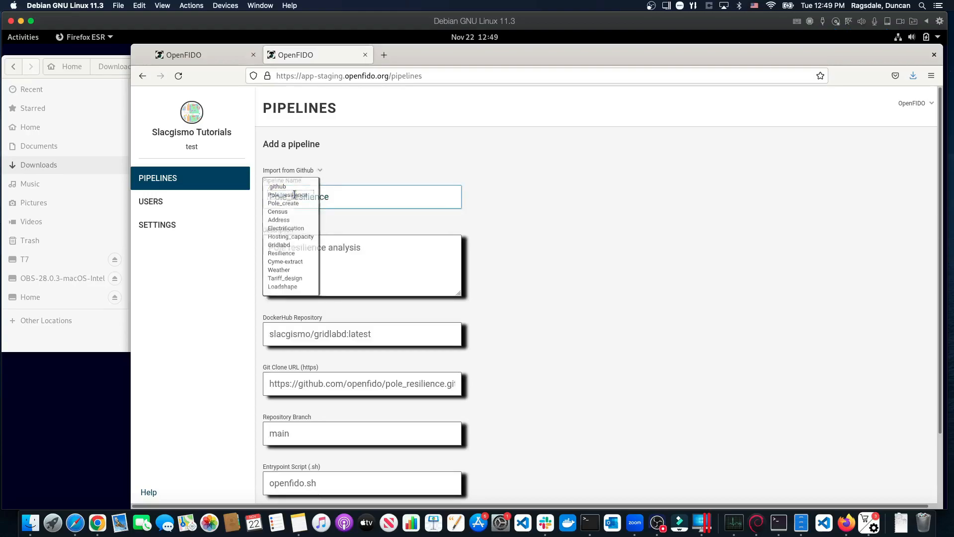
{"action": "scroll", "coordinate": [497, 309], "scroll_direction": "down", "scroll_amount": 3}
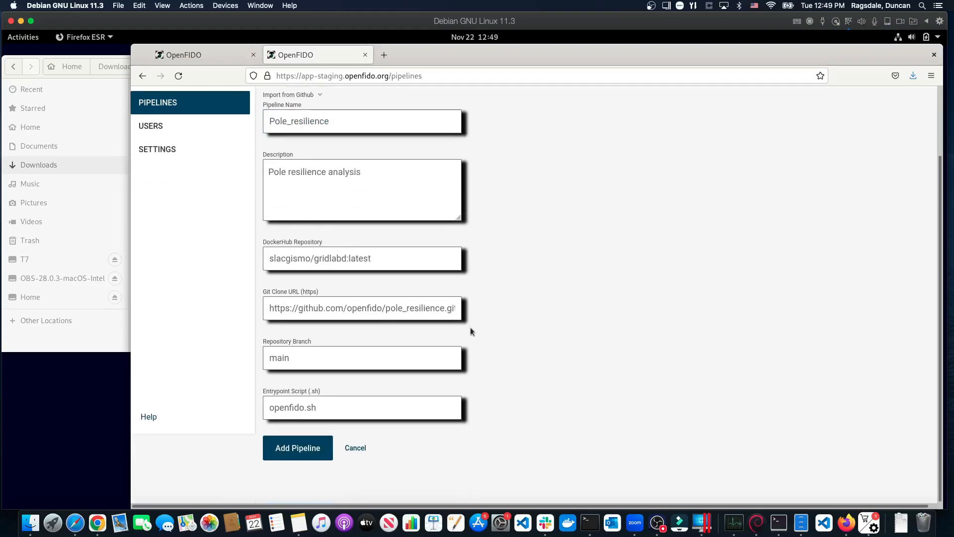
{"action": "left_click", "coordinate": [298, 447]}
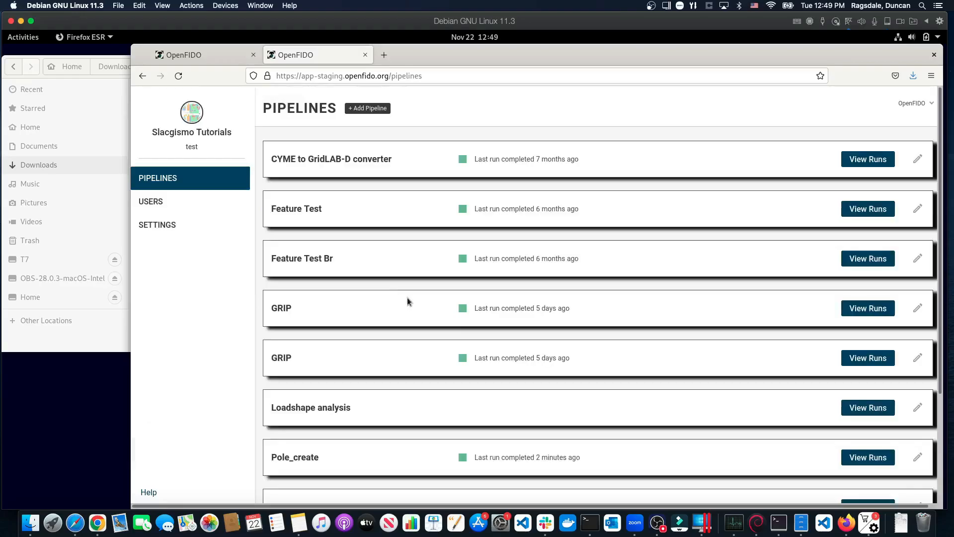
Step: Open the Pole_resilience pipeline for editing, review its name, description and repository settings, and return to the pipelines list
{"action": "scroll", "coordinate": [366, 256], "scroll_direction": "down", "scroll_amount": 3}
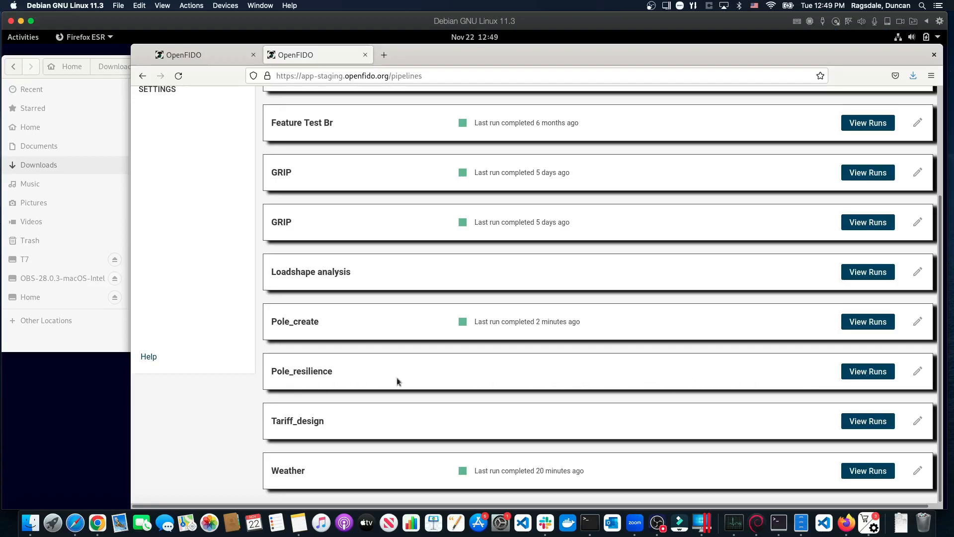
{"action": "left_click", "coordinate": [918, 370]}
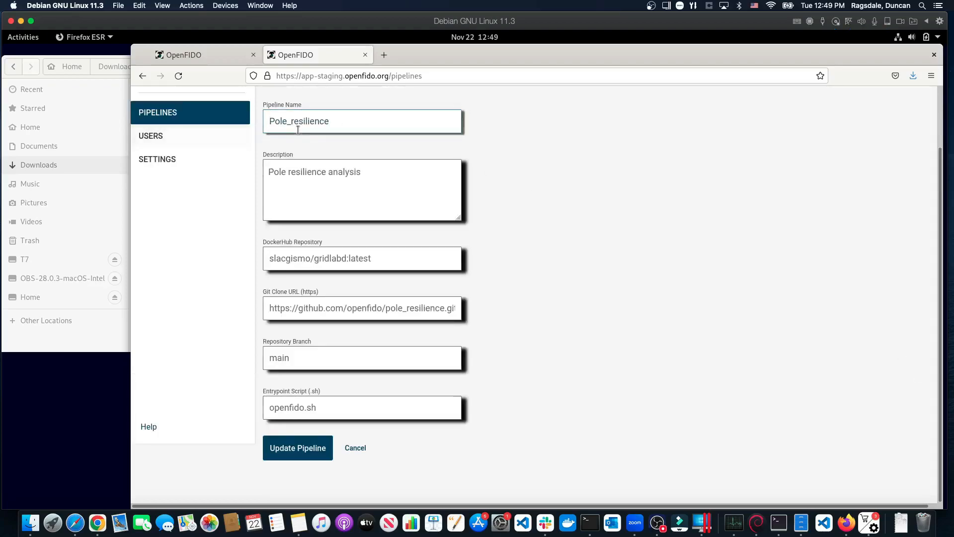
{"action": "left_click", "coordinate": [268, 164]}
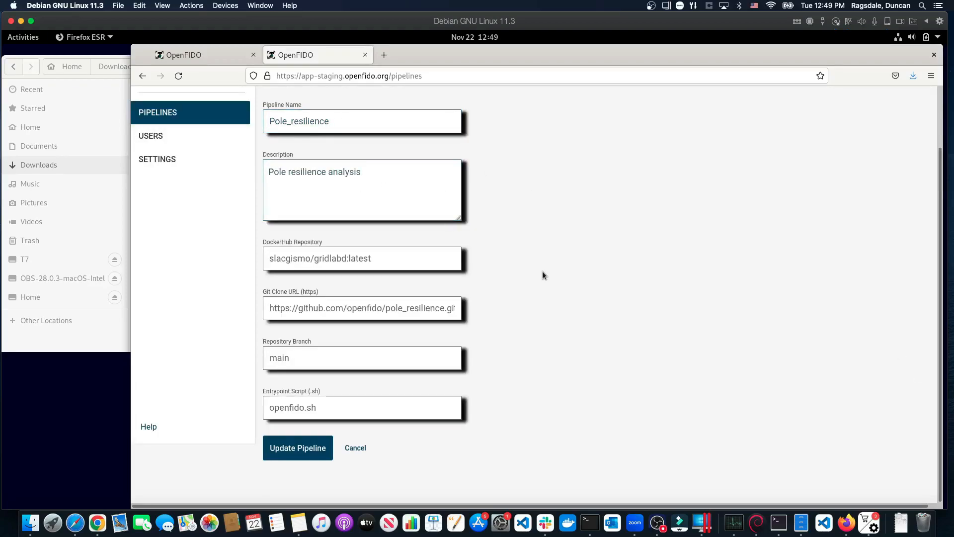
{"action": "left_click", "coordinate": [279, 254]}
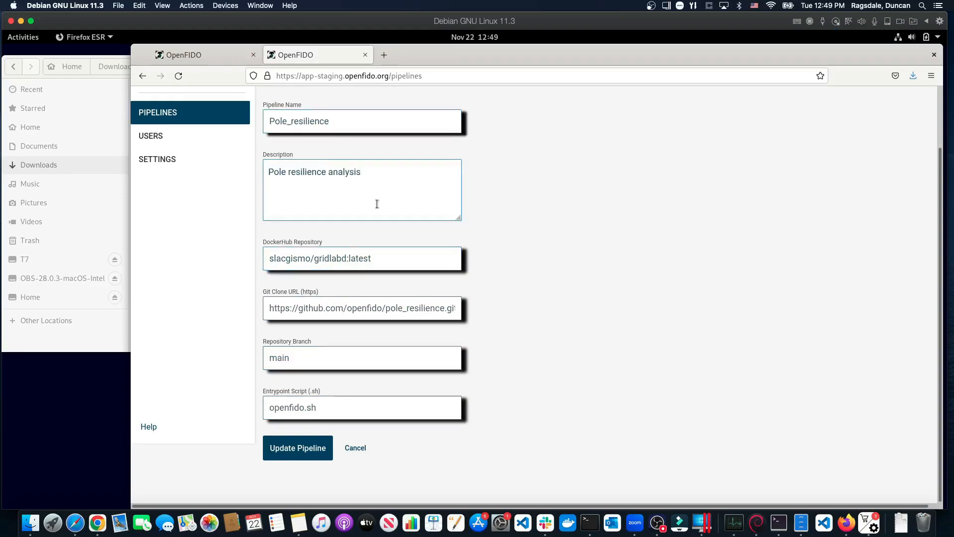
{"action": "scroll", "coordinate": [368, 217], "scroll_direction": "up", "scroll_amount": 2}
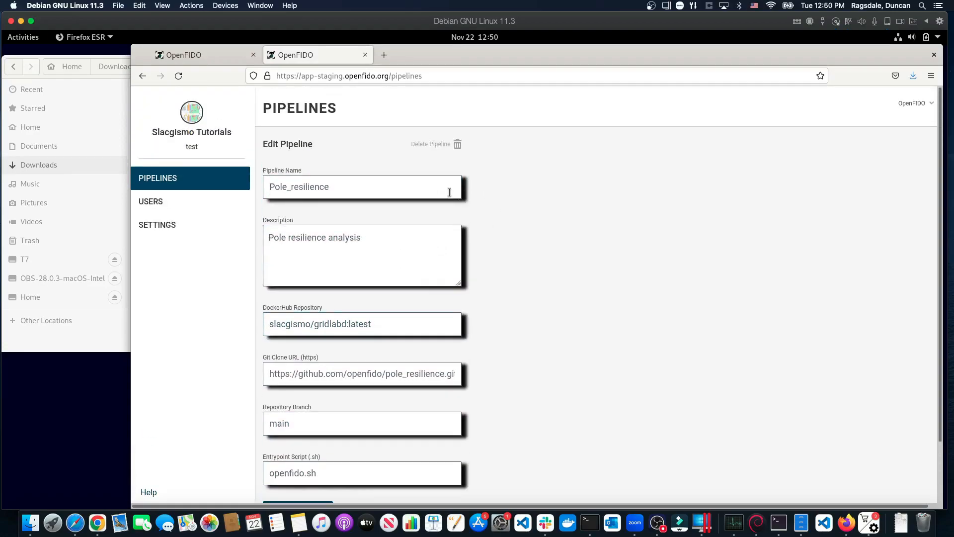
{"action": "left_click", "coordinate": [181, 178]}
{"action": "scroll", "coordinate": [506, 311], "scroll_direction": "down", "scroll_amount": 5}
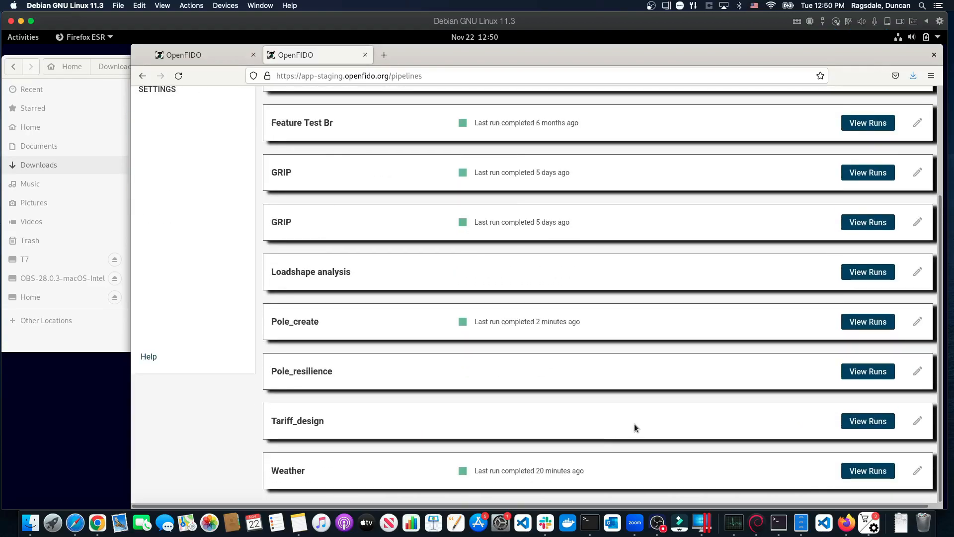
Step: Open the Pole_resilience pipeline's runs and begin a new run using the manually filled config form
{"action": "left_click", "coordinate": [870, 372]}
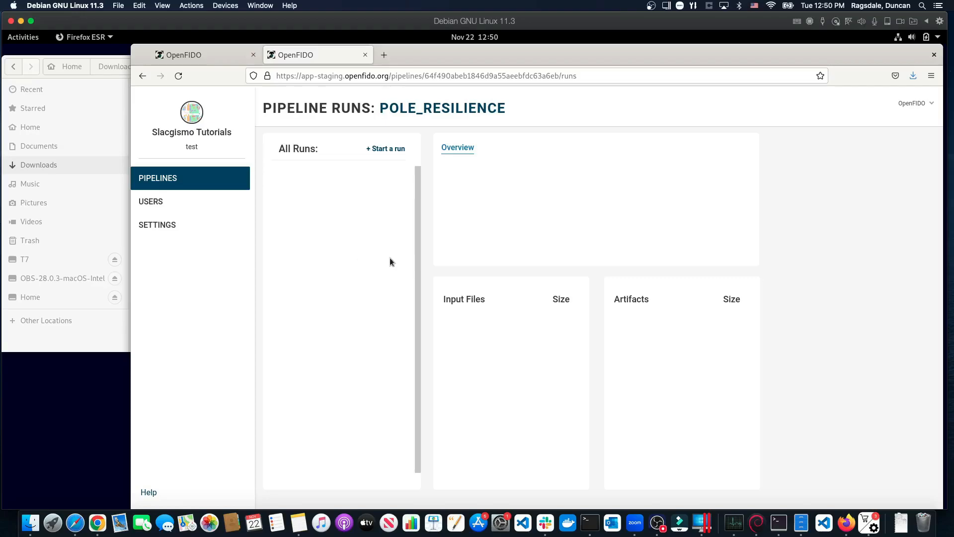
{"action": "left_click", "coordinate": [390, 149]}
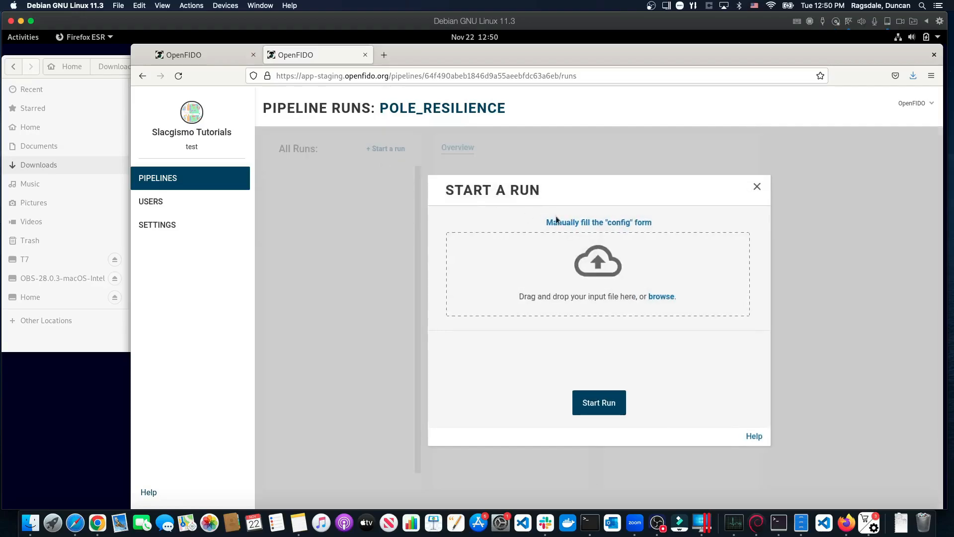
{"action": "left_click", "coordinate": [606, 224]}
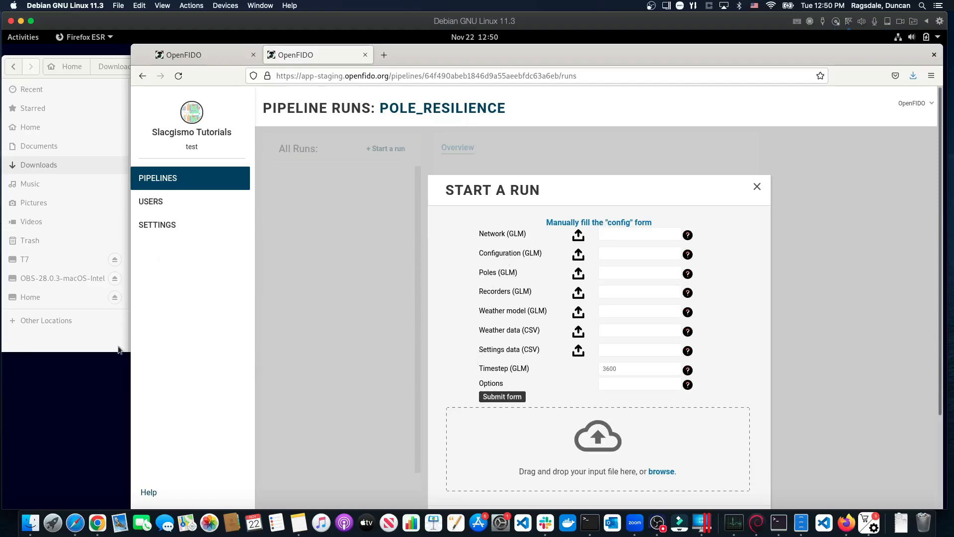
Step: Switch to the Files app and open the "Task 5 - Run resilience analysis" folder inside opfi/openfido-tutorial in Home
{"action": "left_click", "coordinate": [129, 350]}
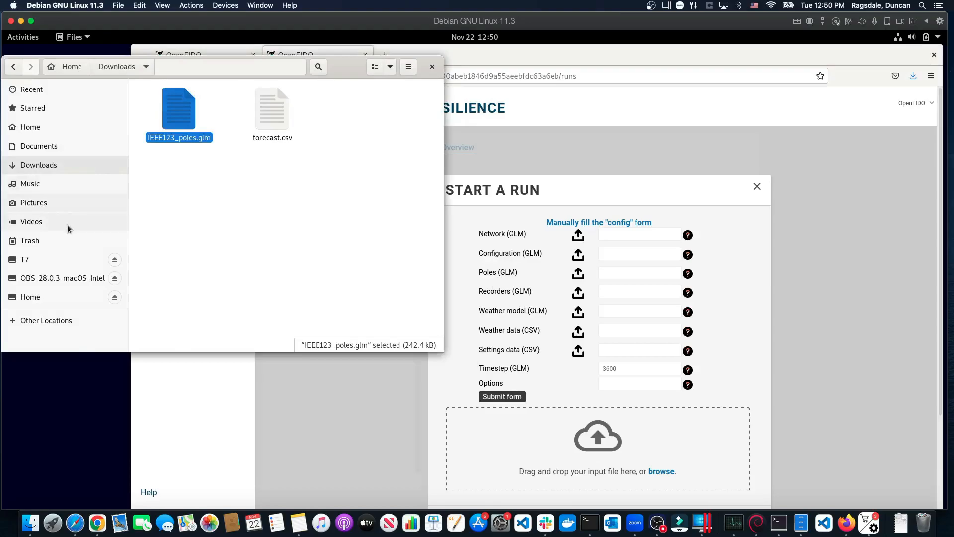
{"action": "left_click", "coordinate": [31, 128]}
{"action": "double_click", "coordinate": [289, 192]}
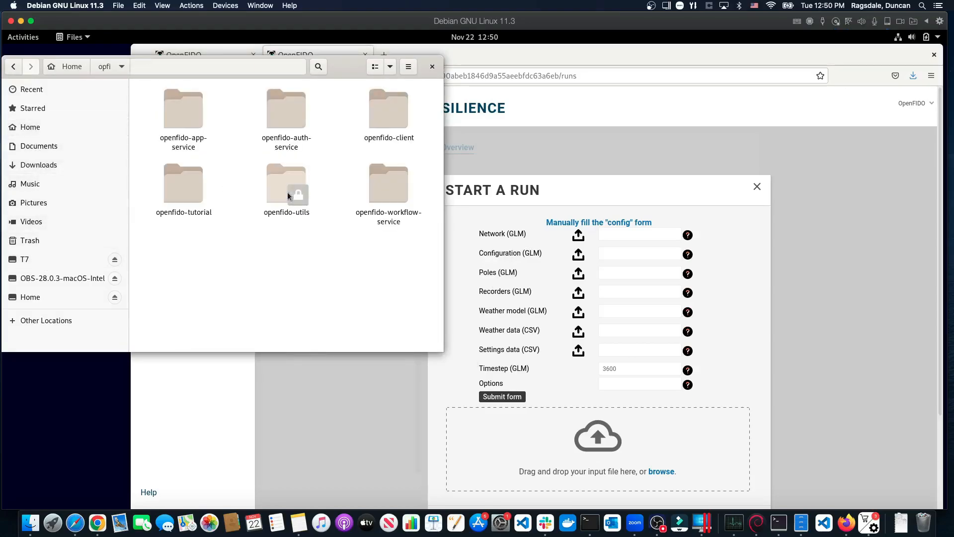
{"action": "double_click", "coordinate": [191, 186]}
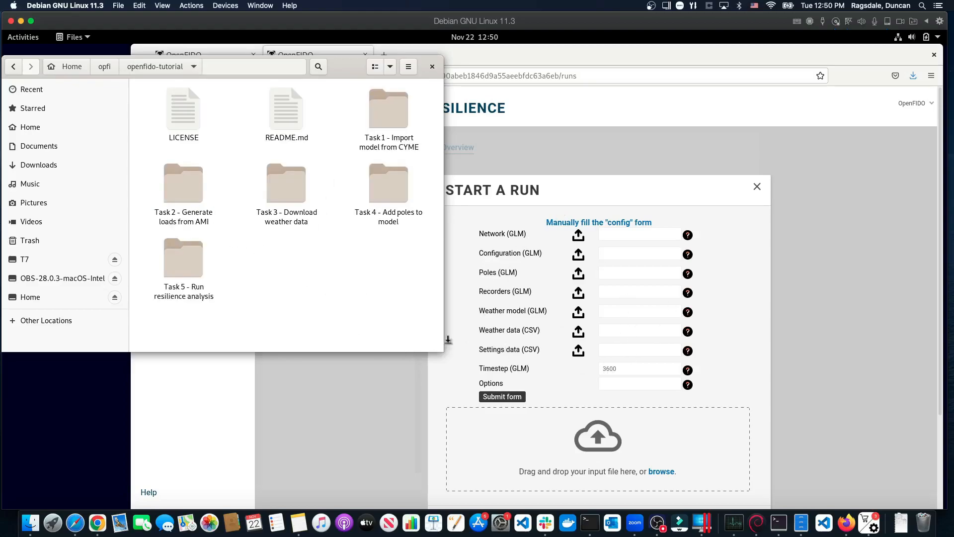
{"action": "double_click", "coordinate": [184, 256]}
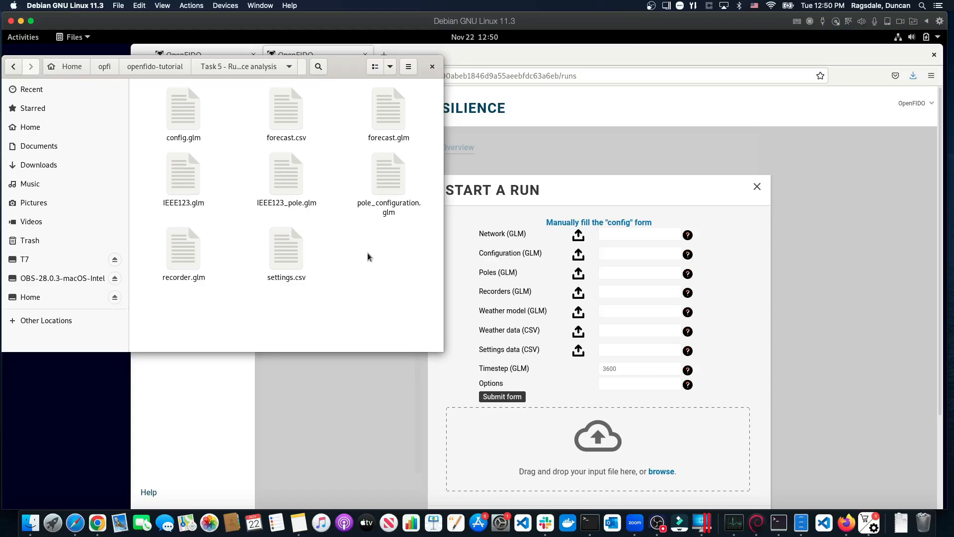
Step: Supply IEEE123.glm as the run's network, config.glm as configuration, IEEE123_pole.glm as poles and recorder.glm as recorders
{"action": "left_click_drag", "start_coordinate": [187, 171], "coordinate": [653, 238]}
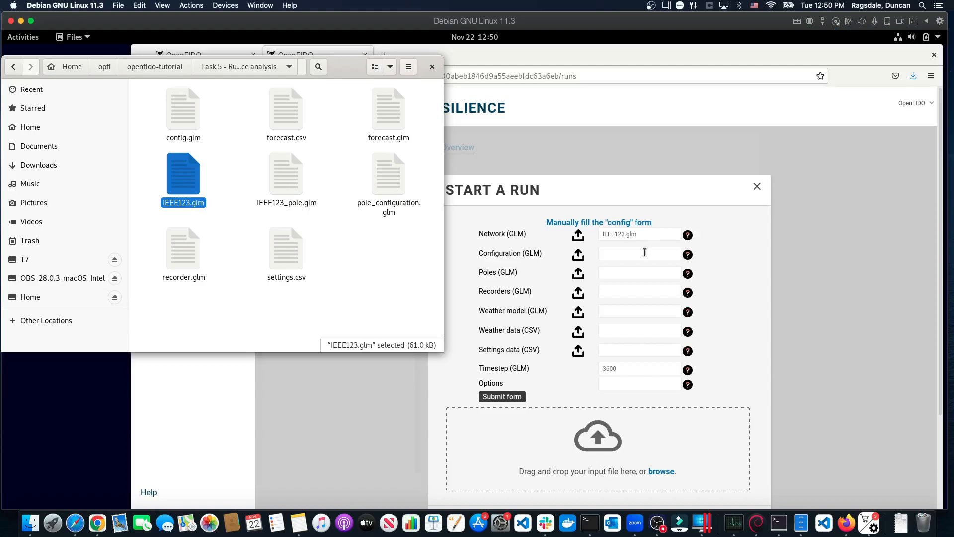
{"action": "left_click_drag", "start_coordinate": [183, 114], "coordinate": [636, 256]}
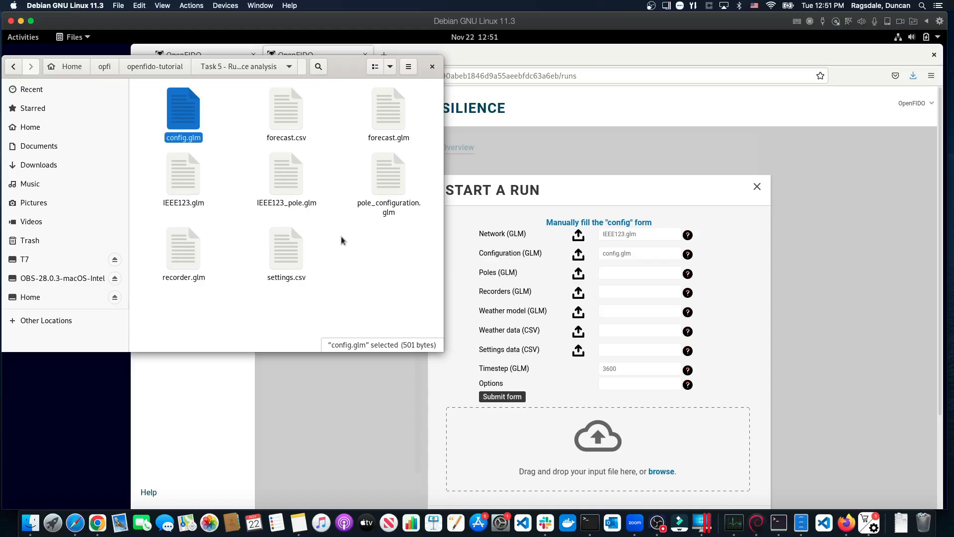
{"action": "left_click_drag", "start_coordinate": [284, 169], "coordinate": [649, 269]}
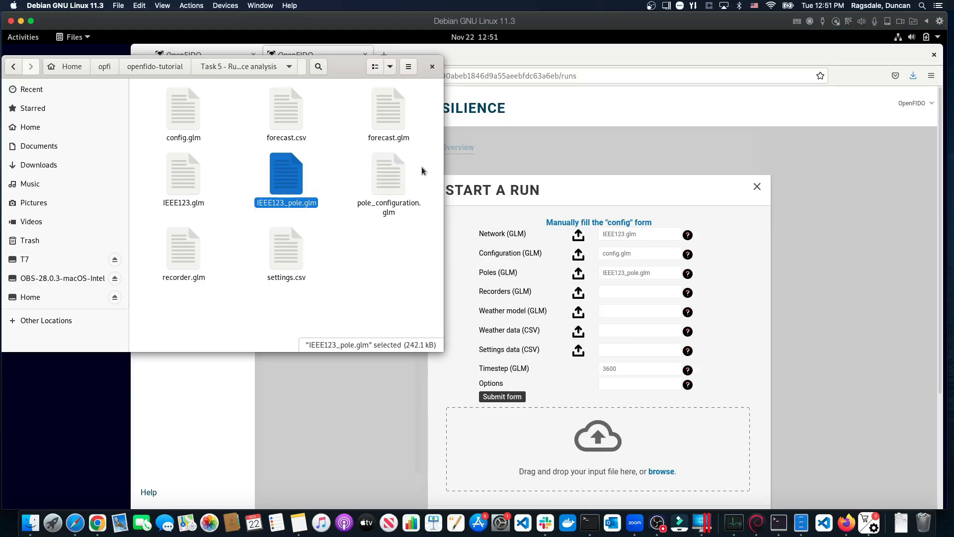
{"action": "left_click_drag", "start_coordinate": [180, 259], "coordinate": [629, 298]}
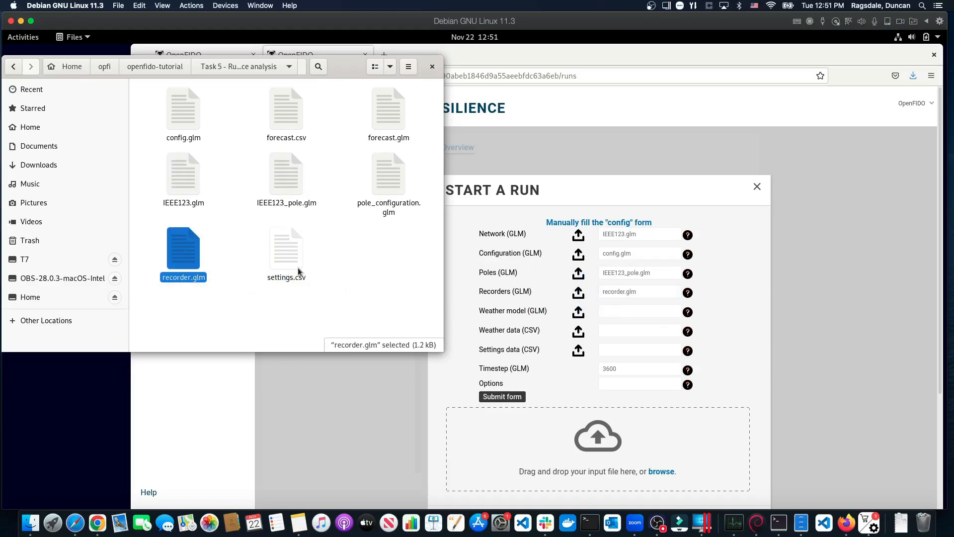
Step: Supply forecast.glm as the run's weather model, forecast.csv as weather data and settings.csv as settings data
{"action": "left_click_drag", "start_coordinate": [391, 115], "coordinate": [625, 321]}
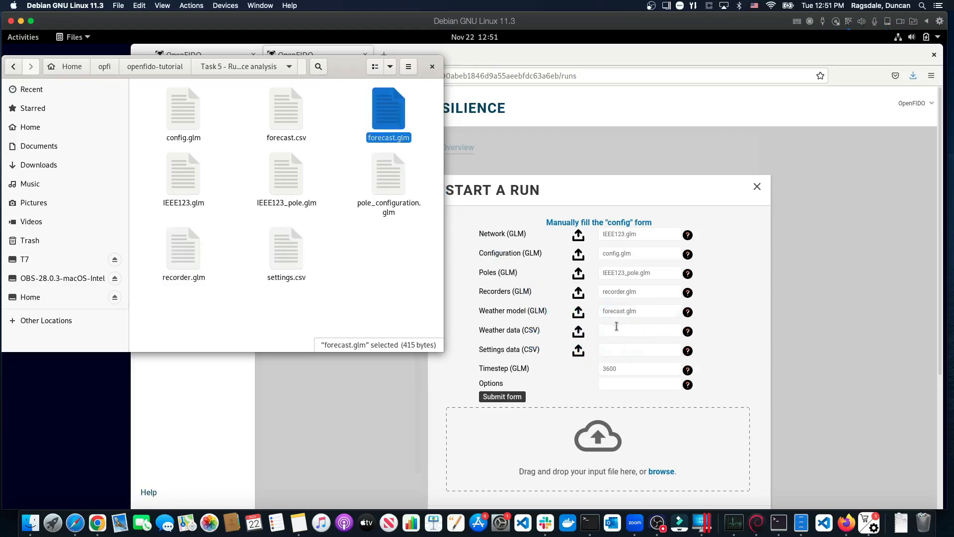
{"action": "left_click_drag", "start_coordinate": [293, 123], "coordinate": [631, 343]}
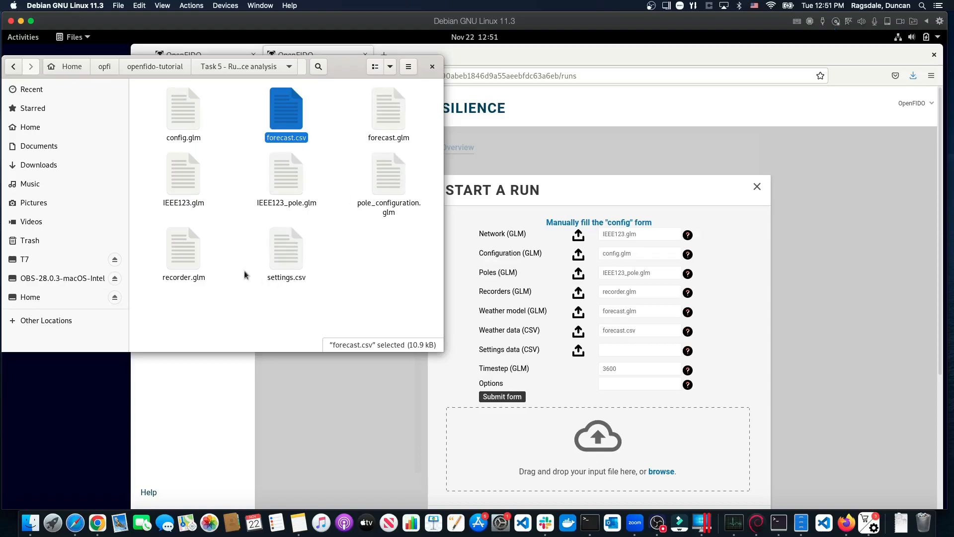
{"action": "left_click_drag", "start_coordinate": [291, 257], "coordinate": [640, 354]}
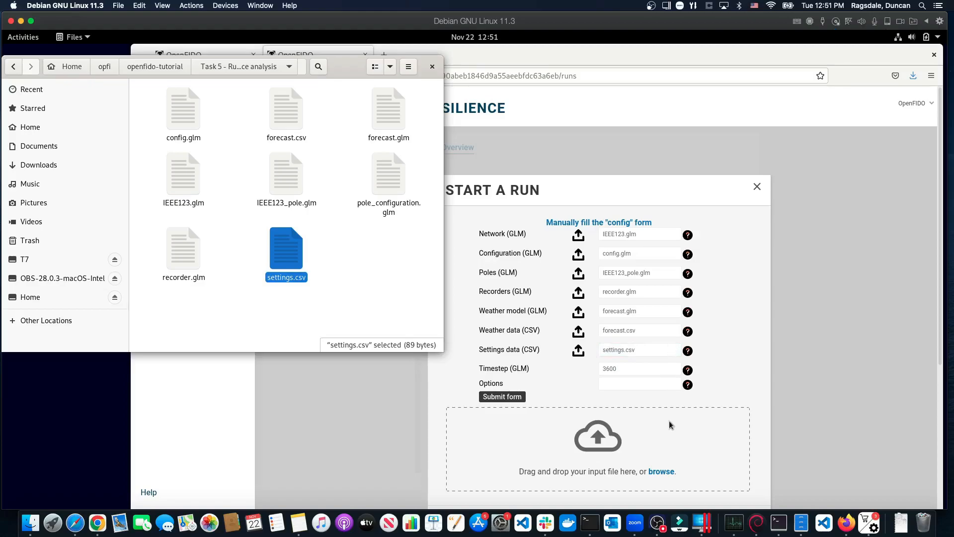
Step: Submit the completed config form with its 3600 timestep and start the Pole_resilience run
{"action": "scroll", "coordinate": [669, 424], "scroll_direction": "down", "scroll_amount": 5}
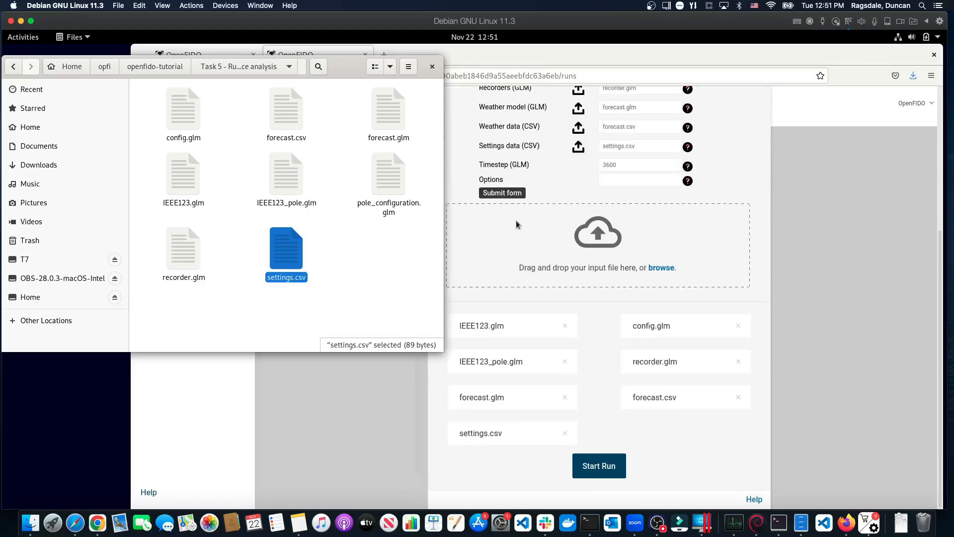
{"action": "left_click", "coordinate": [512, 195]}
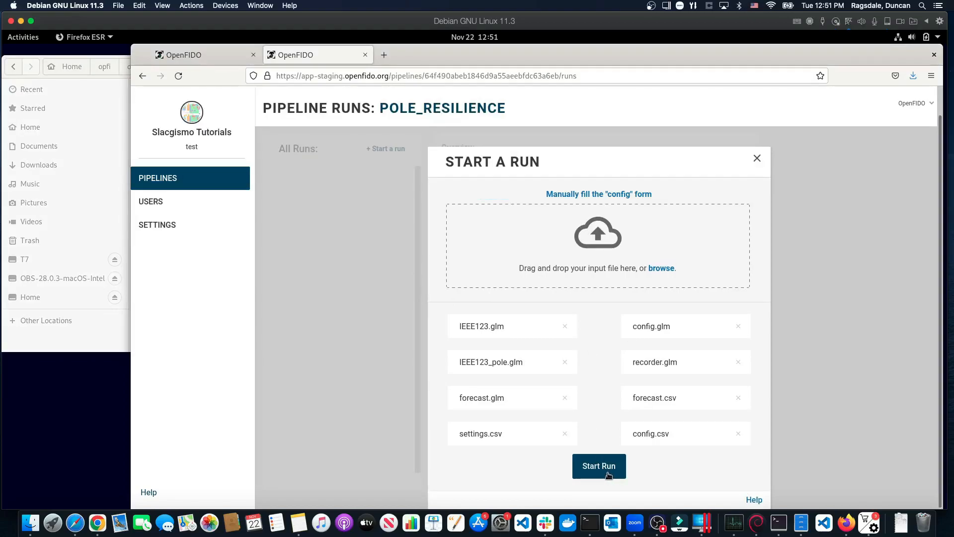
{"action": "left_click", "coordinate": [610, 472]}
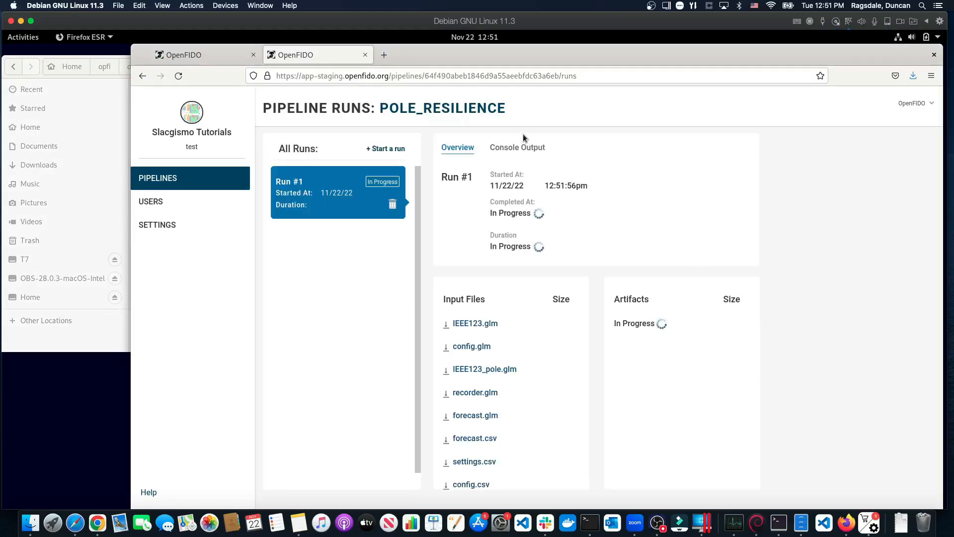
Step: Check the Pole_resilience run's standard output and standard error in the console output, and return to its overview
{"action": "left_click", "coordinate": [520, 147]}
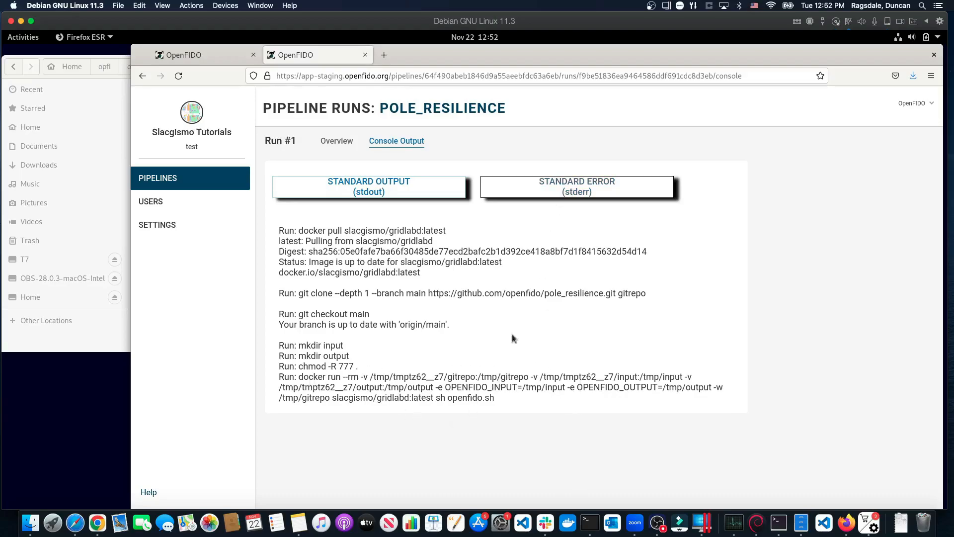
{"action": "left_click", "coordinate": [590, 189]}
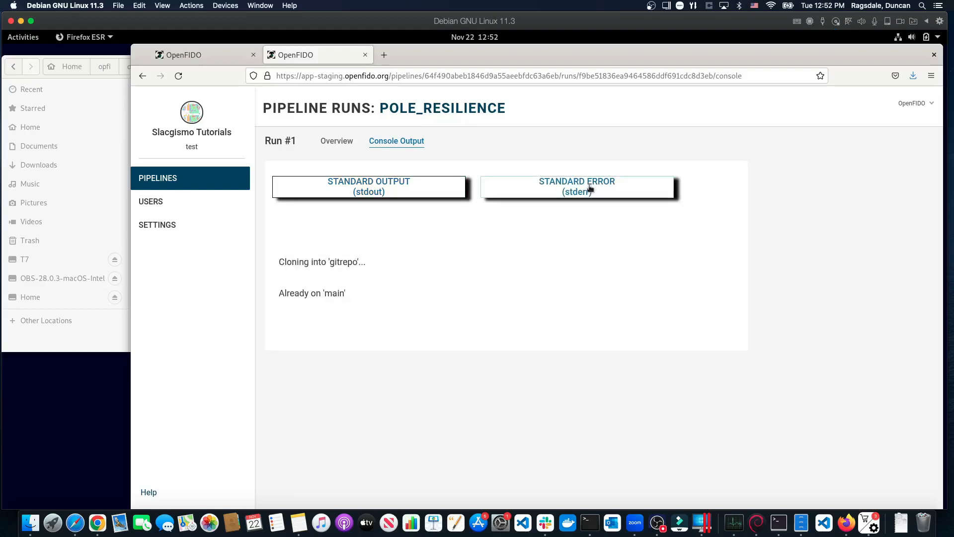
{"action": "left_click", "coordinate": [338, 142]}
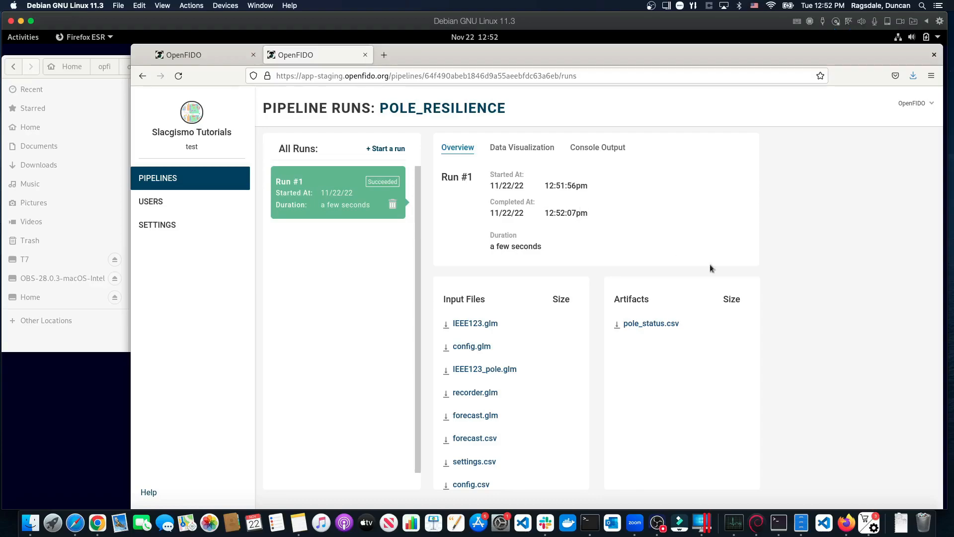
Step: Download the pole_status.csv artifact from the Pole_resilience run as a saved file
{"action": "left_click", "coordinate": [655, 324]}
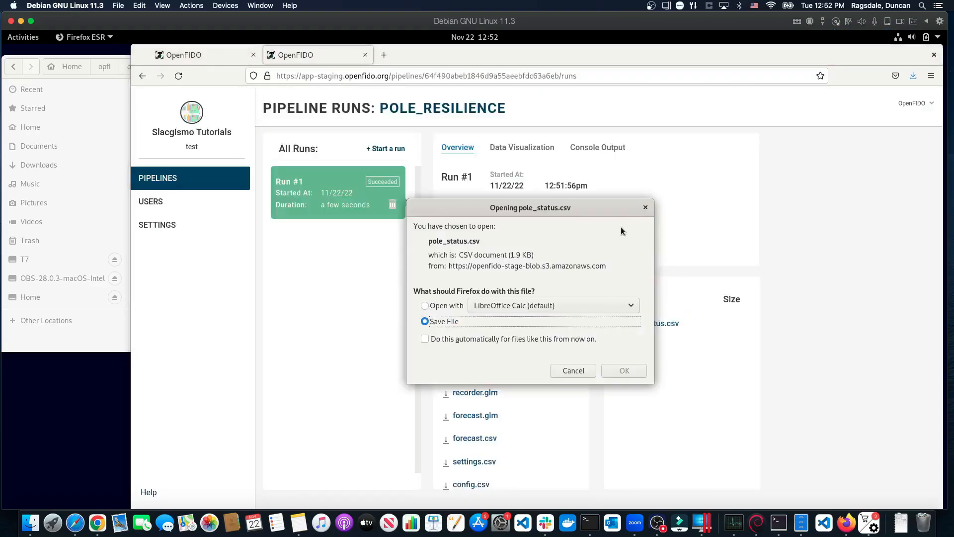
{"action": "left_click", "coordinate": [447, 305]}
{"action": "left_click", "coordinate": [444, 322]}
{"action": "left_click", "coordinate": [624, 371]}
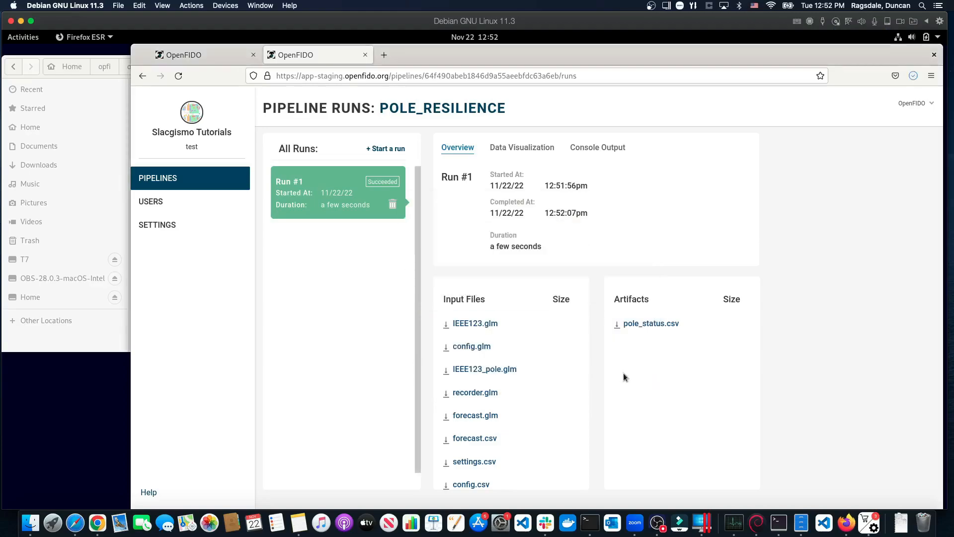
Step: Open pole_status.csv from Downloads, examine the pole statuses across the text import preview, cancel the import and return to OpenFIDO in Firefox
{"action": "left_click", "coordinate": [56, 348]}
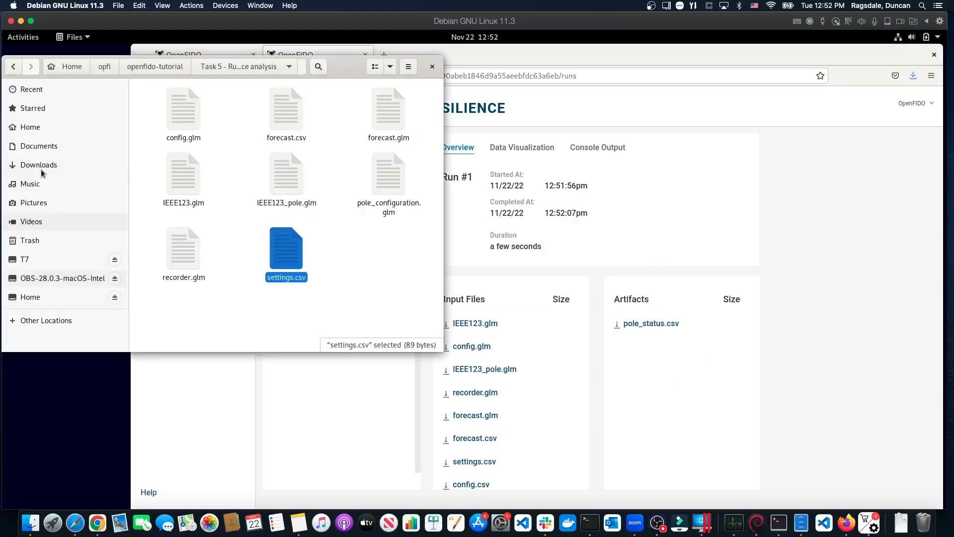
{"action": "left_click", "coordinate": [40, 169]}
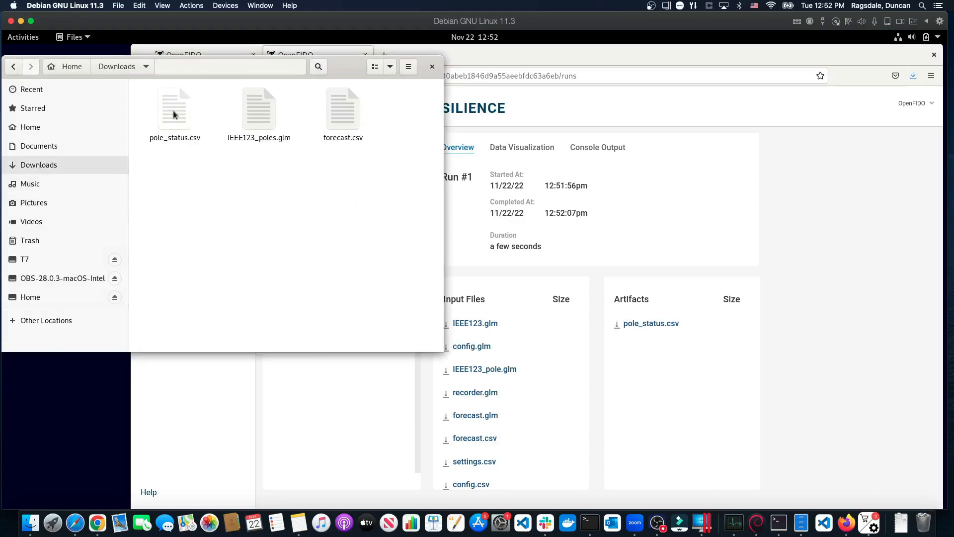
{"action": "double_click", "coordinate": [174, 113]}
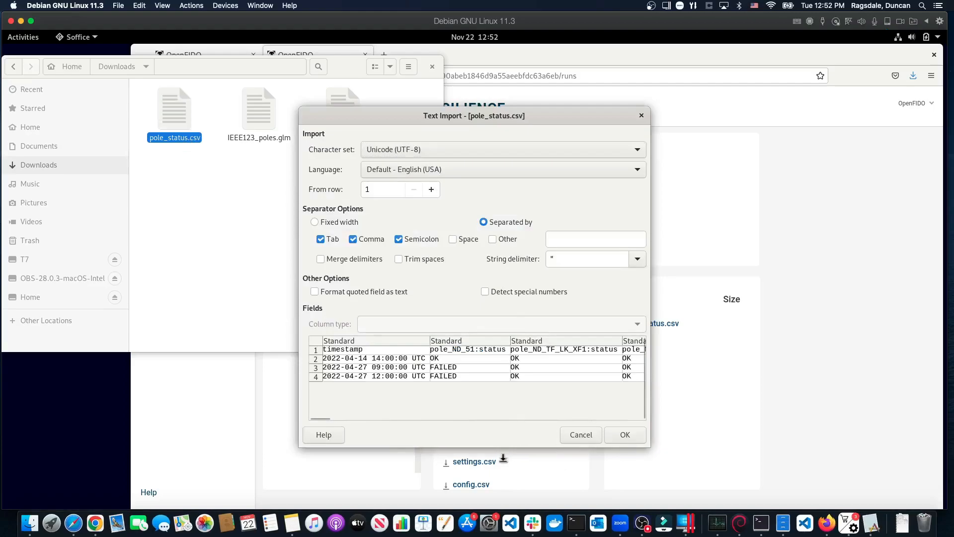
{"action": "left_click_drag", "start_coordinate": [504, 452], "coordinate": [505, 507]}
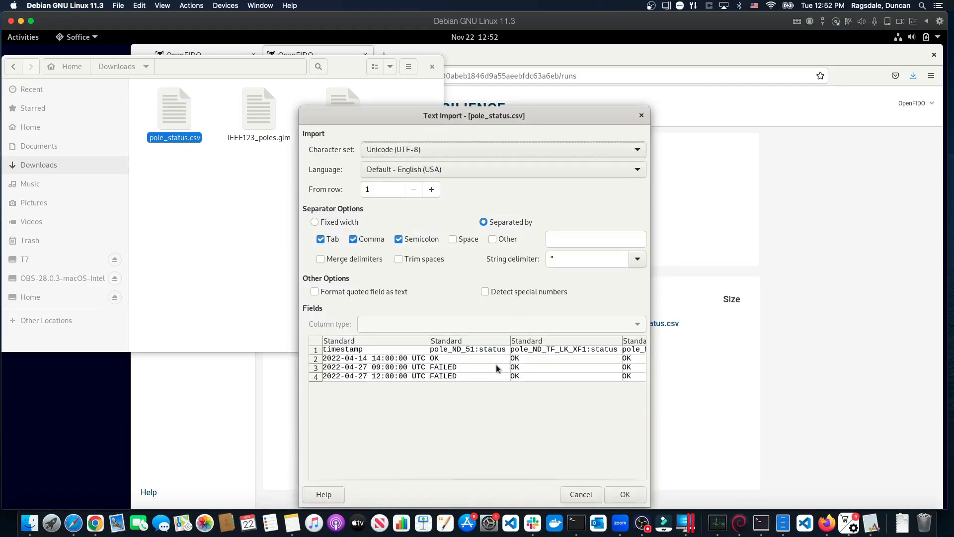
{"action": "left_click_drag", "start_coordinate": [312, 480], "coordinate": [347, 481]}
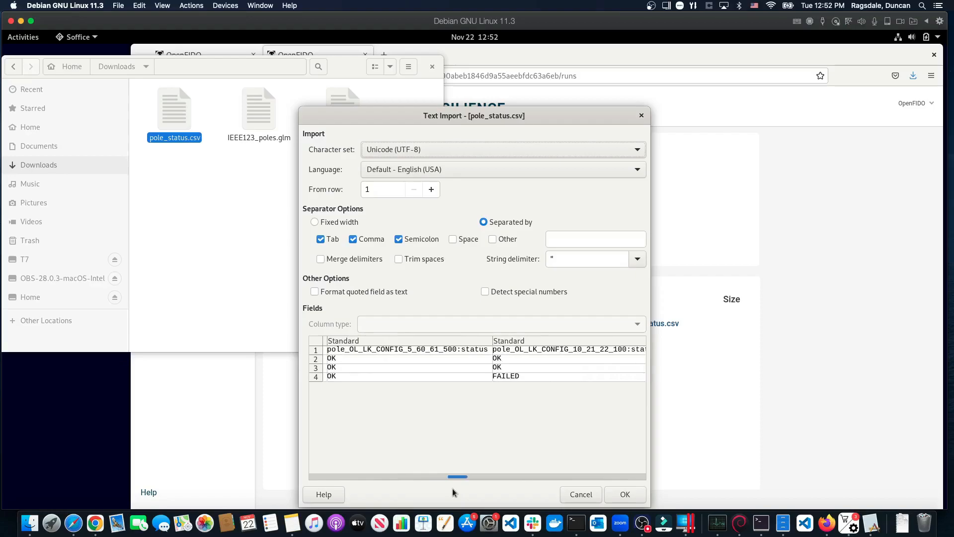
{"action": "left_click_drag", "start_coordinate": [464, 488], "coordinate": [314, 471]}
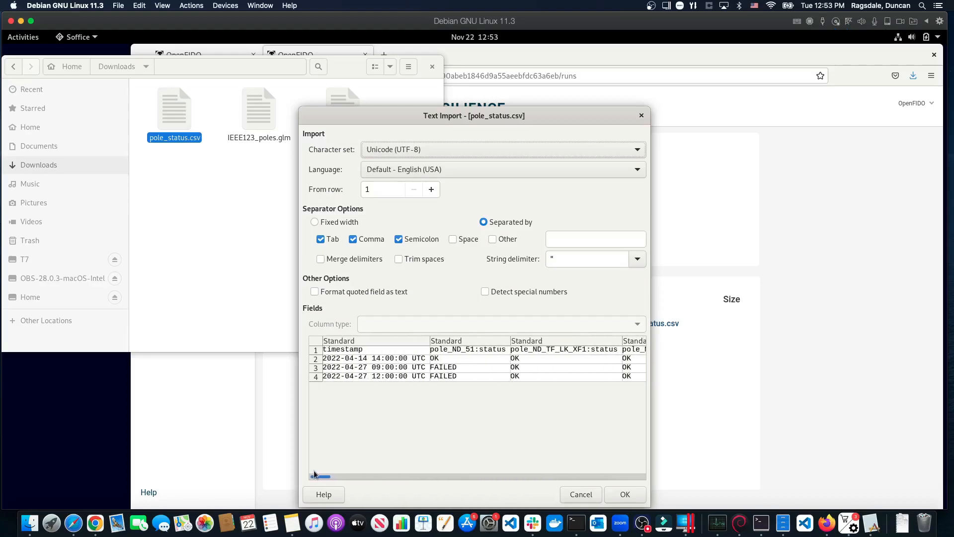
{"action": "left_click", "coordinate": [572, 496]}
{"action": "left_click", "coordinate": [736, 360]}
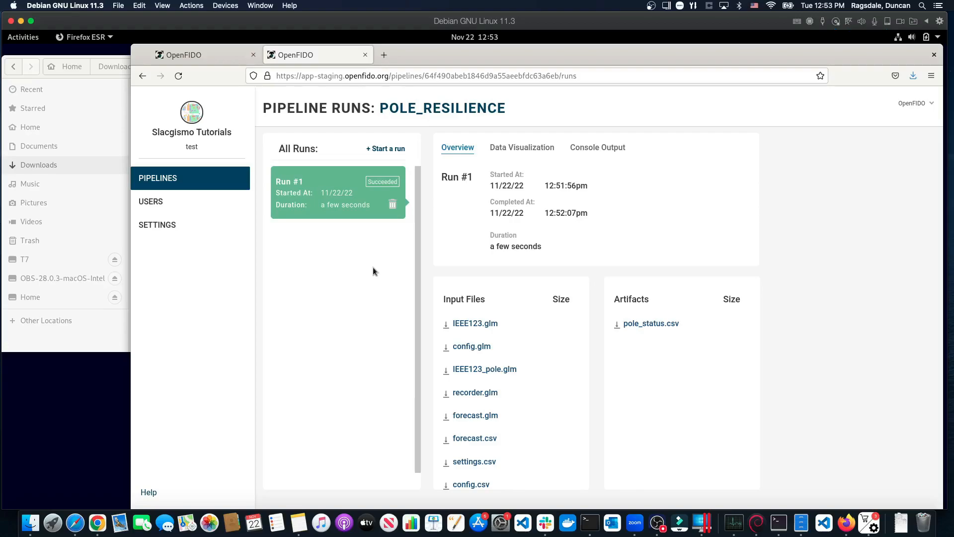
{"action": "left_click", "coordinate": [953, 179]}
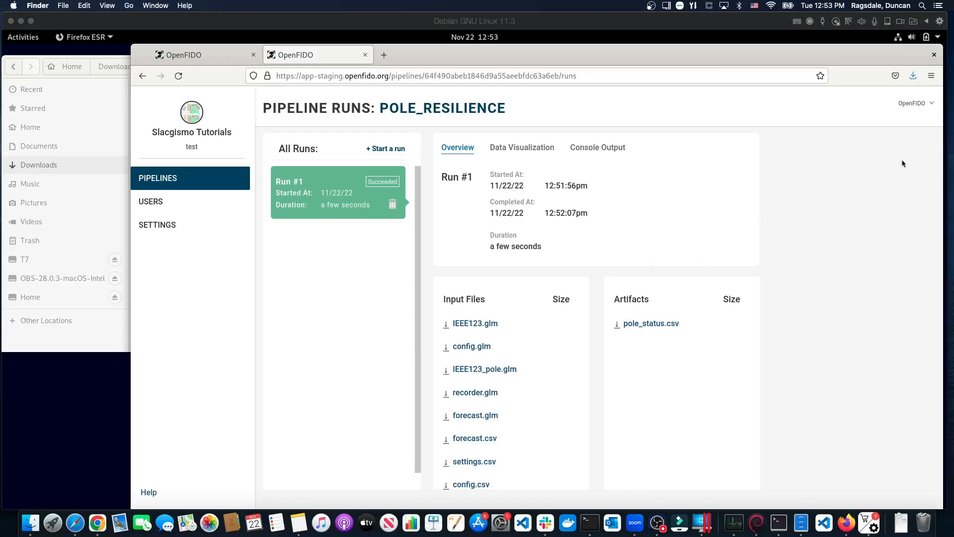